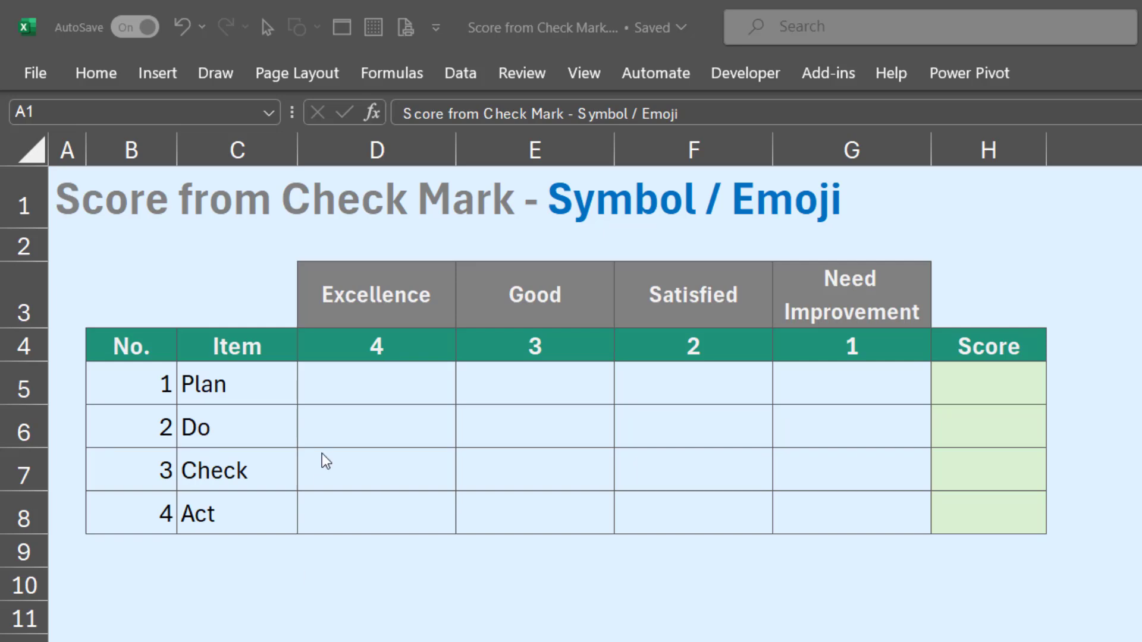
# Pick the ✓ from the dropdowns in D5 (Plan, Excellence) and E6 (Do, Good)
pyautogui.click(420, 388)
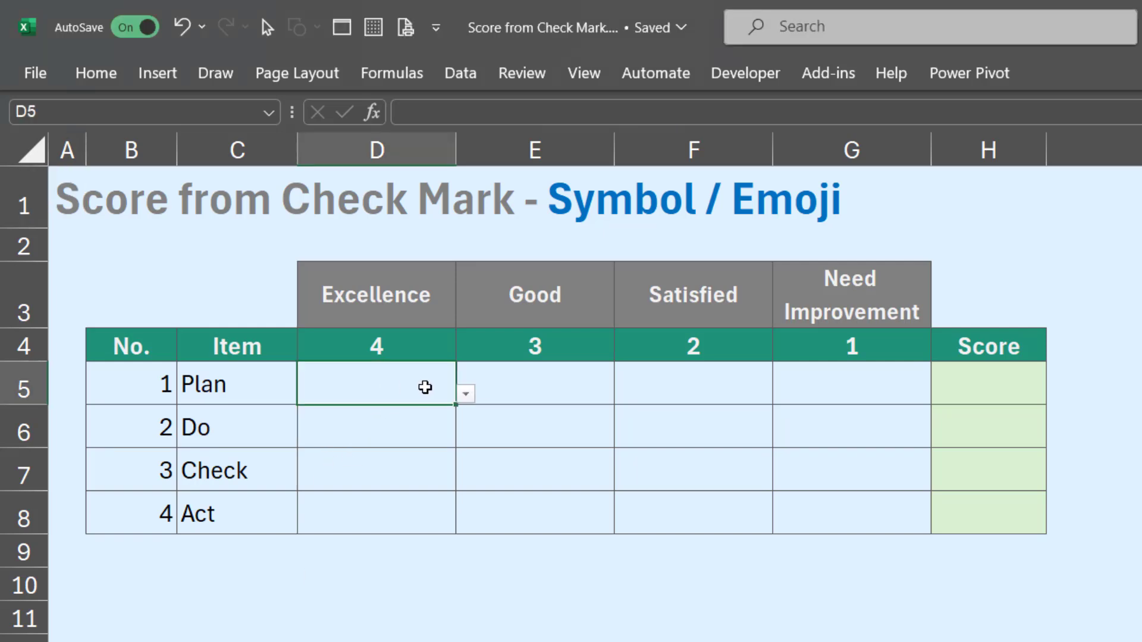
pyautogui.click(466, 394)
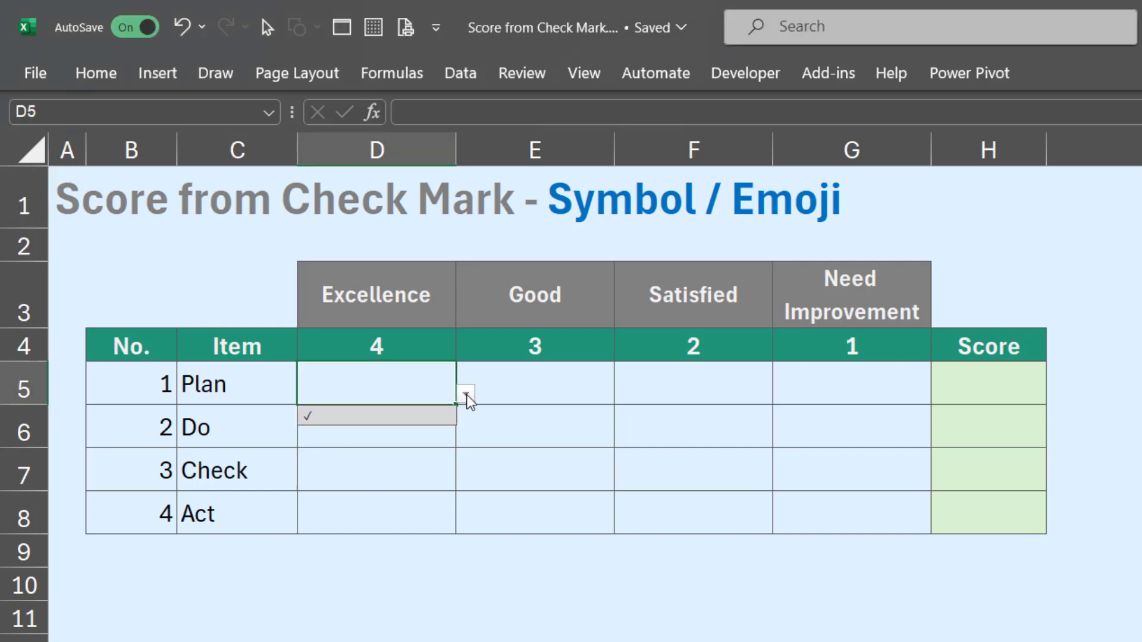
pyautogui.click(440, 423)
pyautogui.click(538, 430)
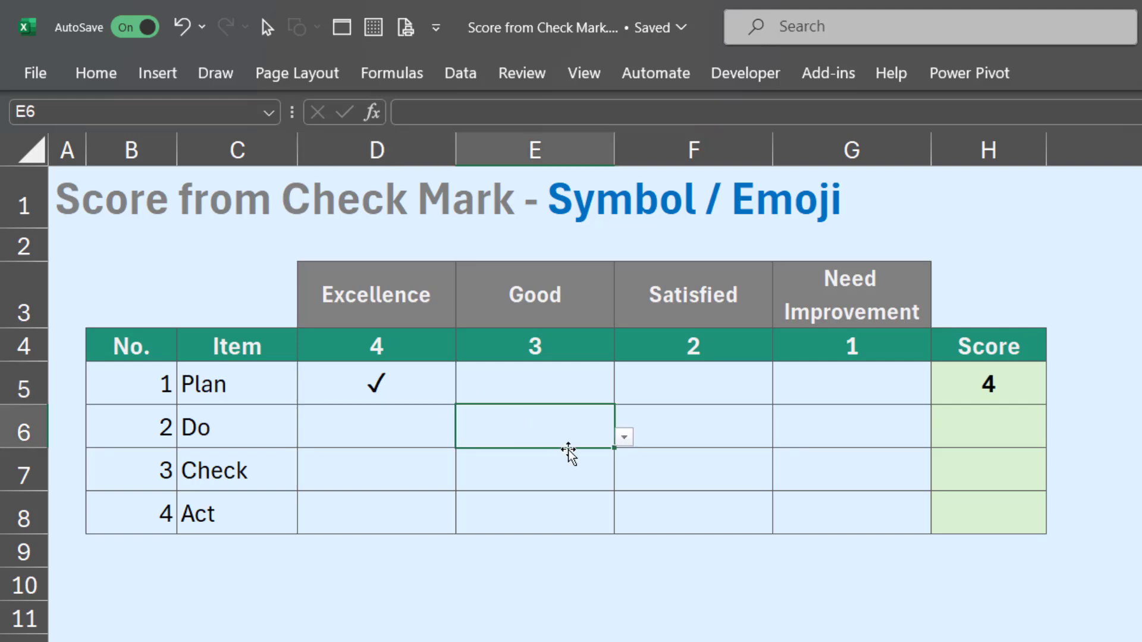
pyautogui.click(624, 438)
pyautogui.click(630, 466)
# Pick the ✓ in F7 (Check, Satisfied) and G8 (Act, Need Improvement) so scores read 2 and 1
pyautogui.click(770, 489)
pyautogui.click(781, 483)
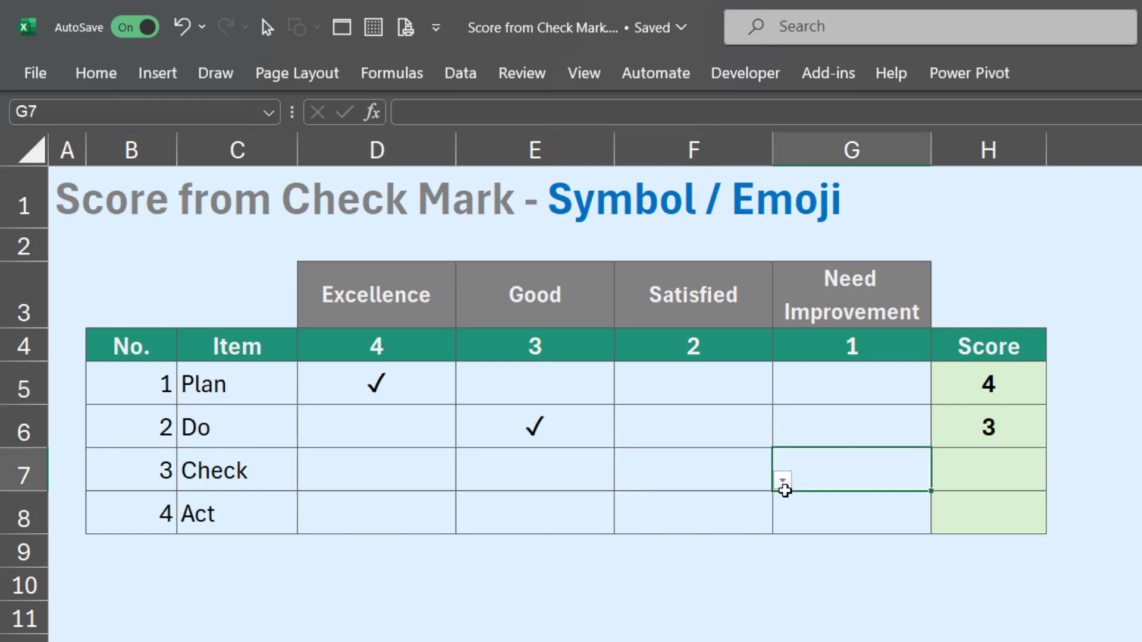
pyautogui.click(767, 476)
pyautogui.click(782, 480)
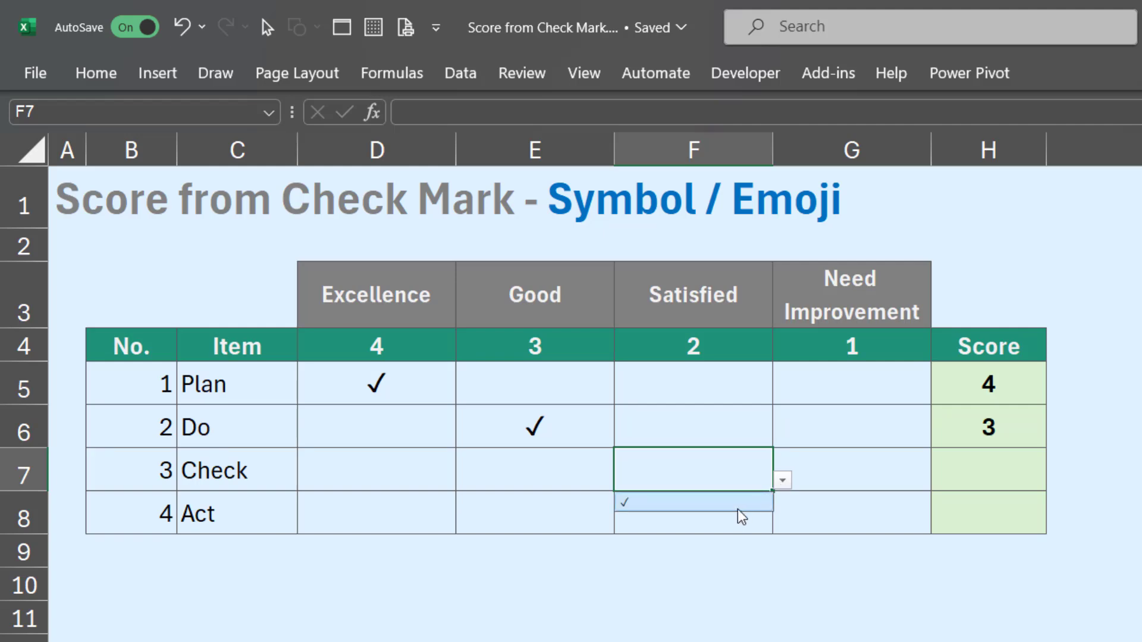
pyautogui.click(740, 505)
pyautogui.click(921, 523)
pyautogui.click(942, 524)
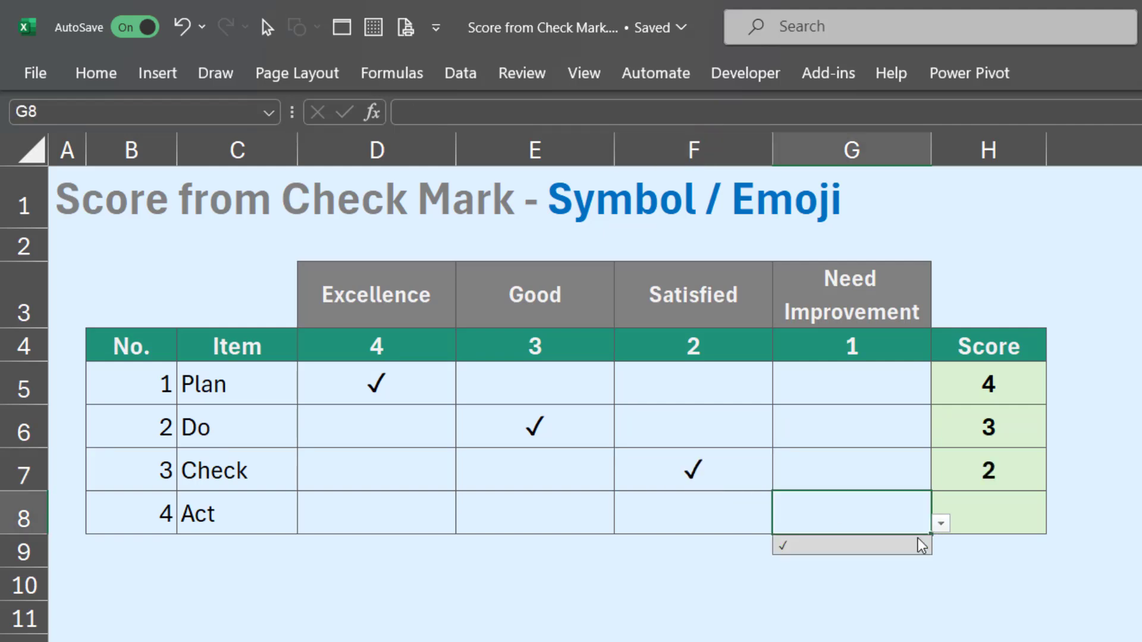
pyautogui.click(879, 549)
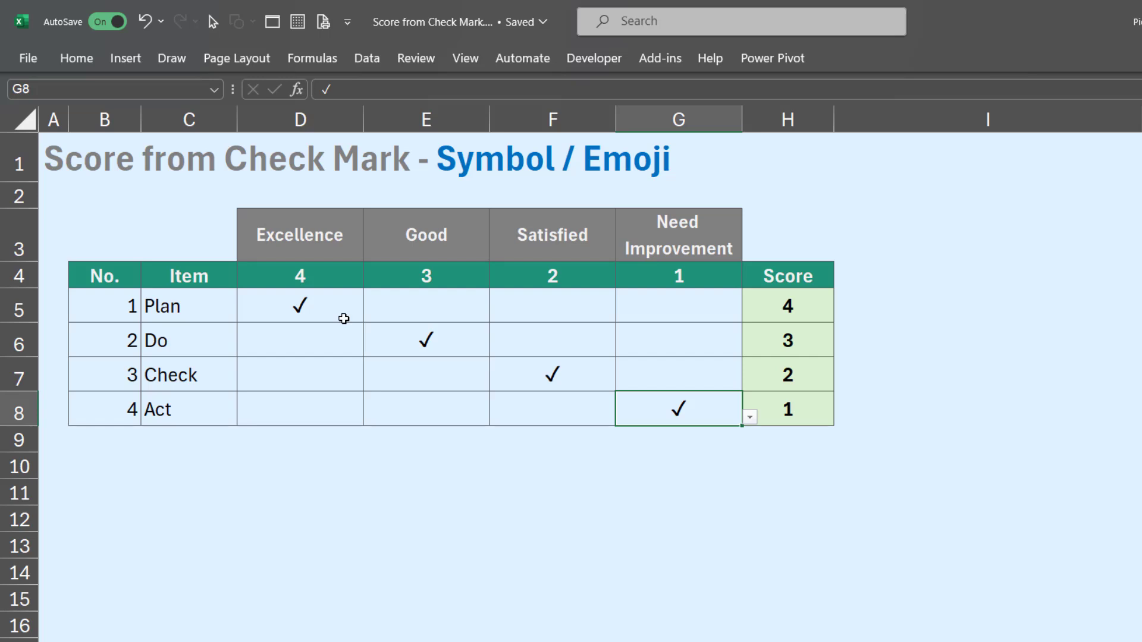
pyautogui.click(343, 319)
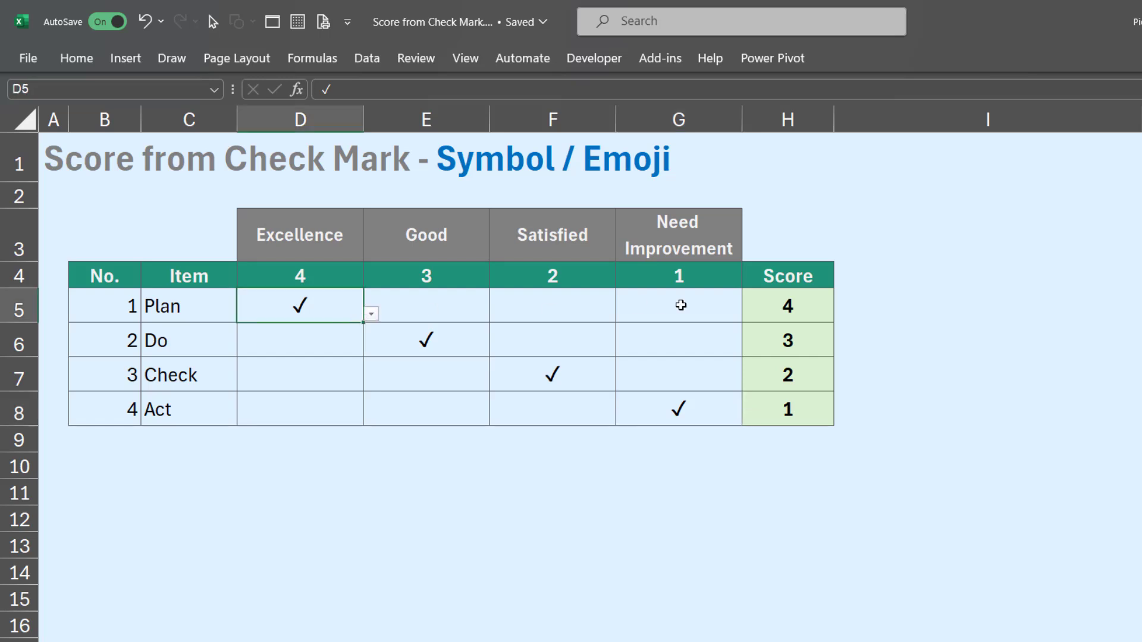
pyautogui.click(324, 276)
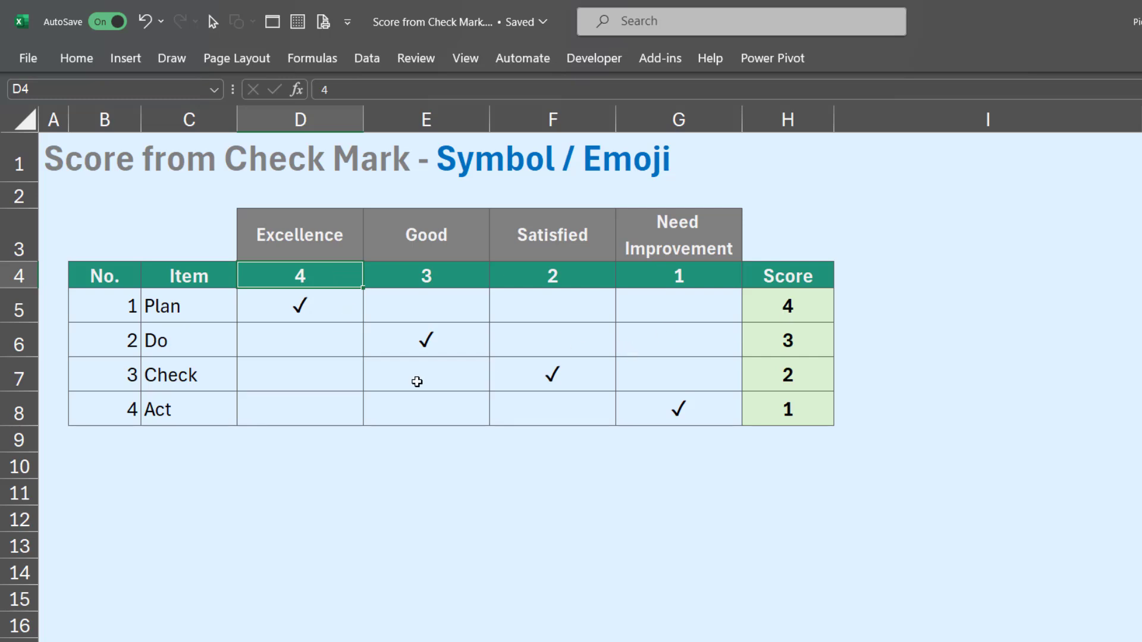
pyautogui.click(426, 337)
pyautogui.click(552, 372)
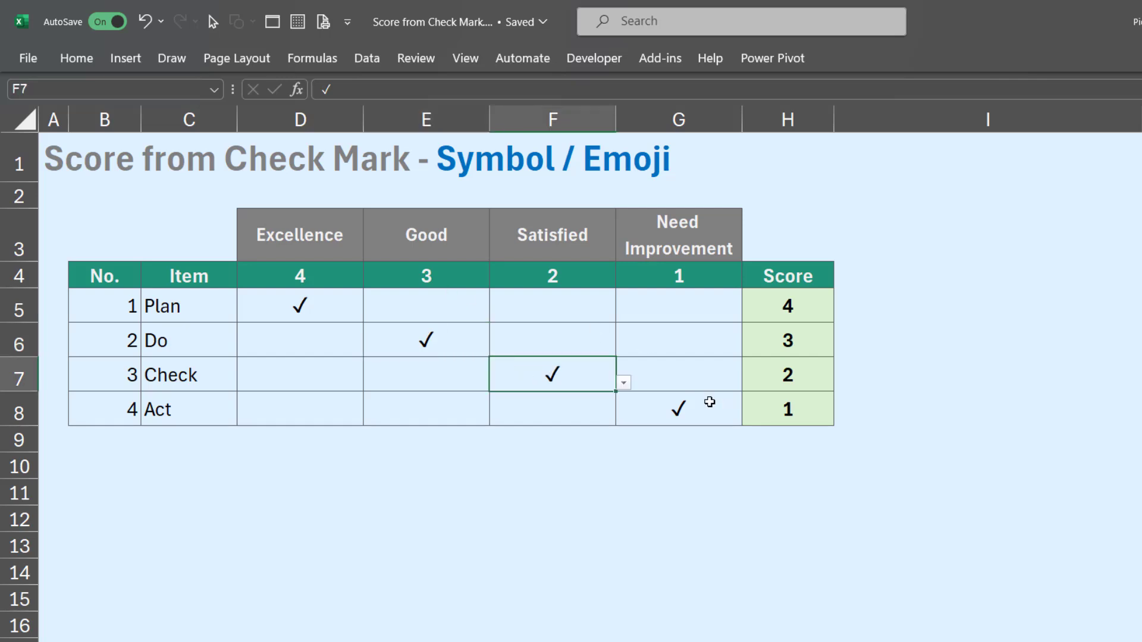
pyautogui.click(708, 400)
pyautogui.moveTo(706, 284); pyautogui.dragTo(314, 288)
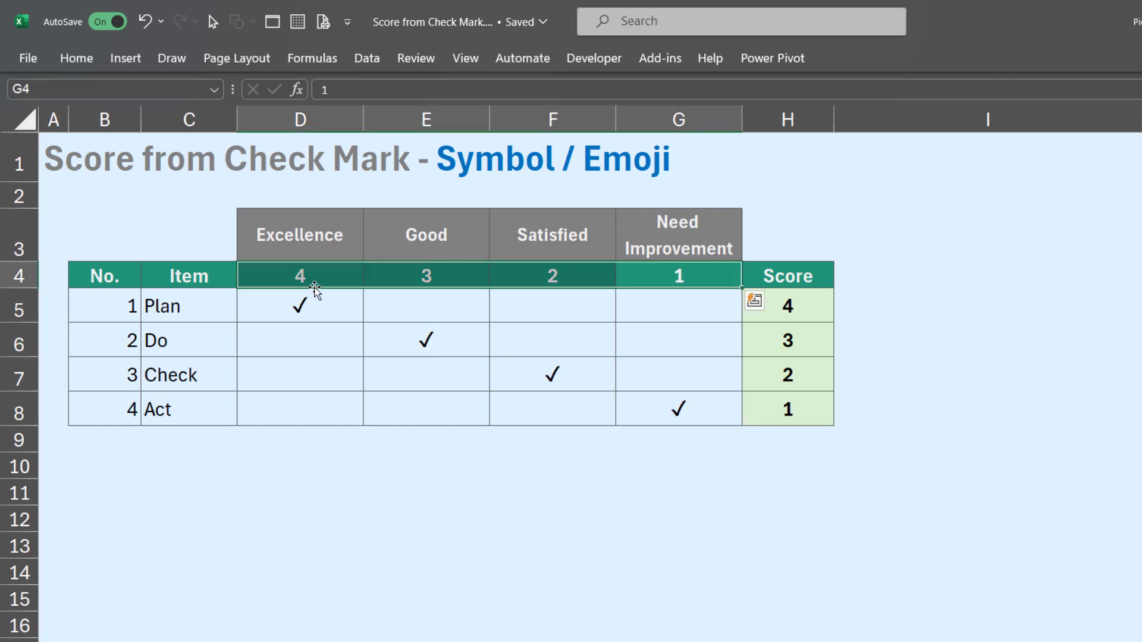
pyautogui.click(314, 282)
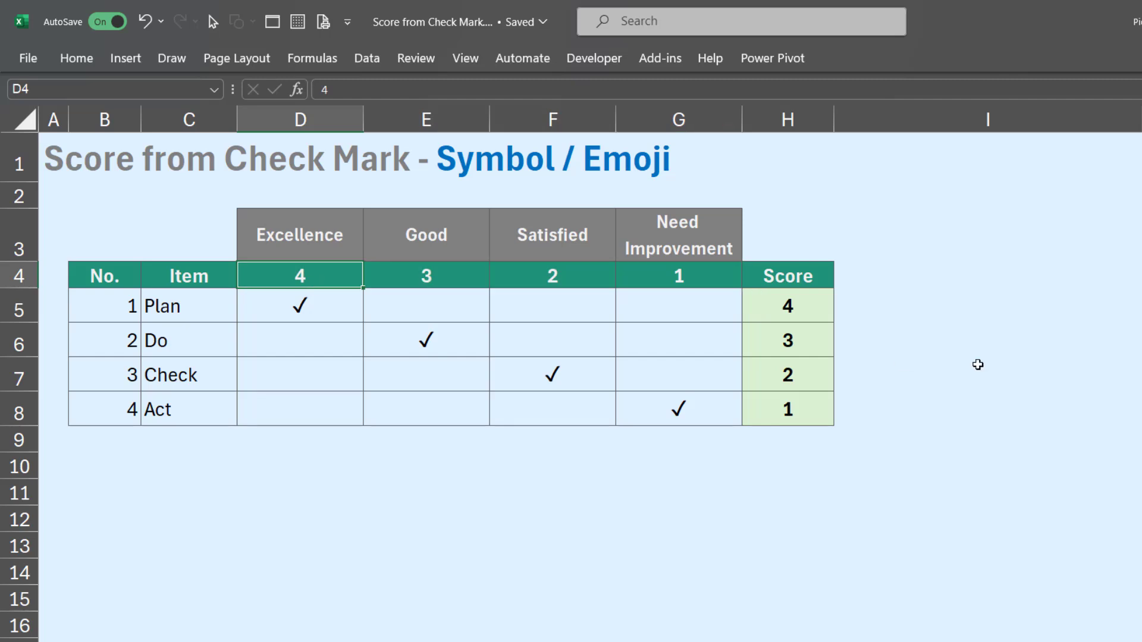
# Change the header weights to 5, 3, 1, 0 and inspect the recalculated score formula in H5
pyautogui.write('5')
pyautogui.press('Tab')
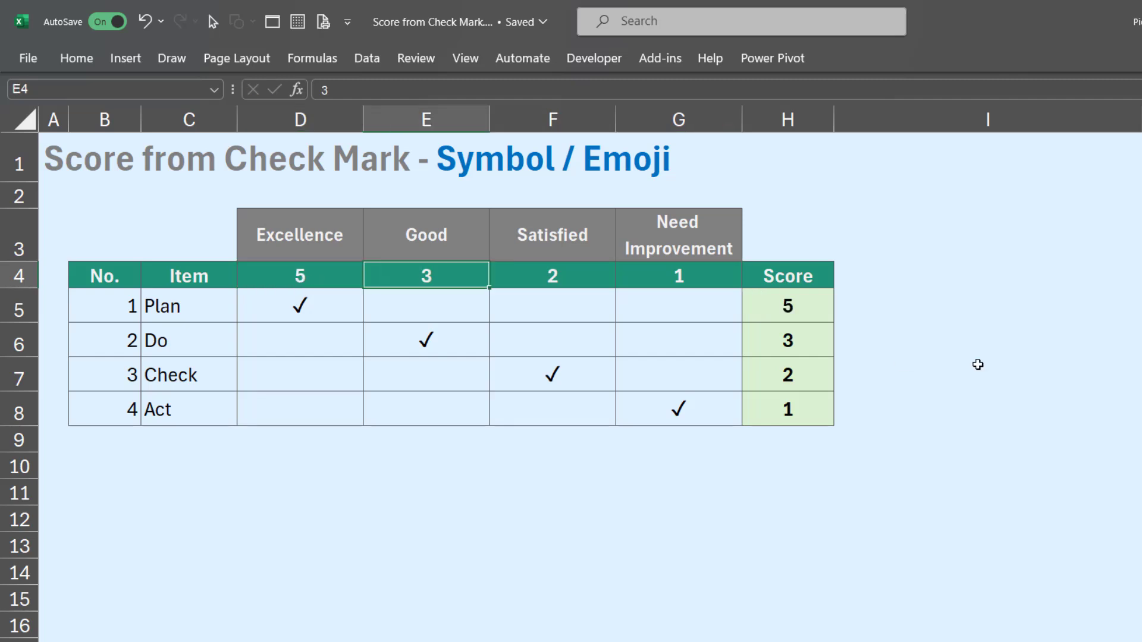
pyautogui.press('Tab')
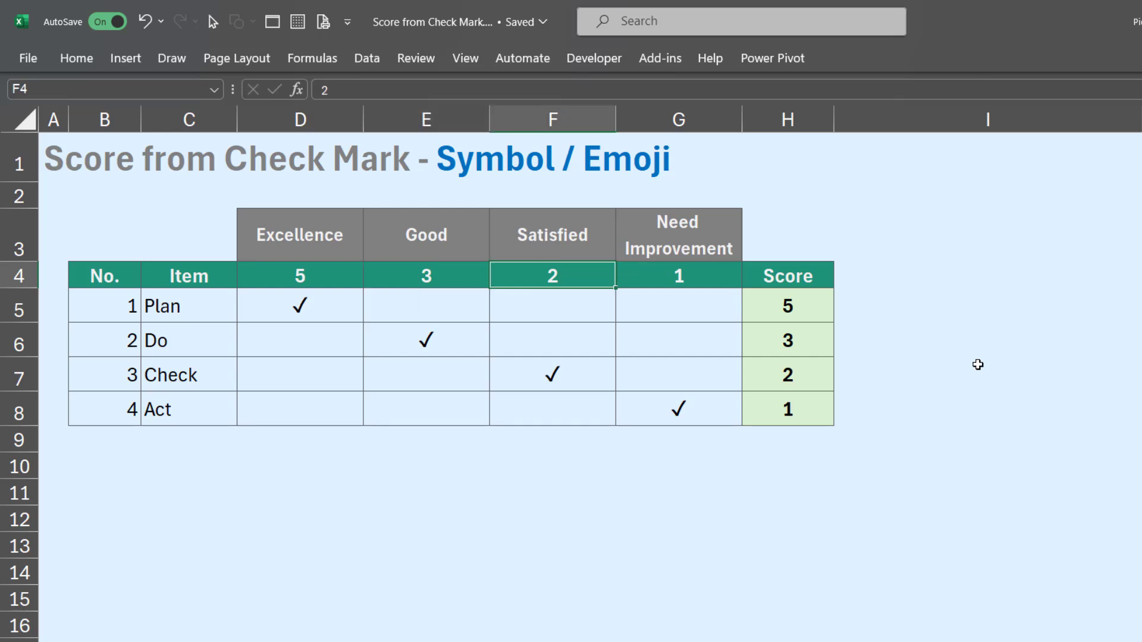
pyautogui.write('1')
pyautogui.press('Tab')
pyautogui.write('0')
pyautogui.press('Tab')
pyautogui.press('Down')
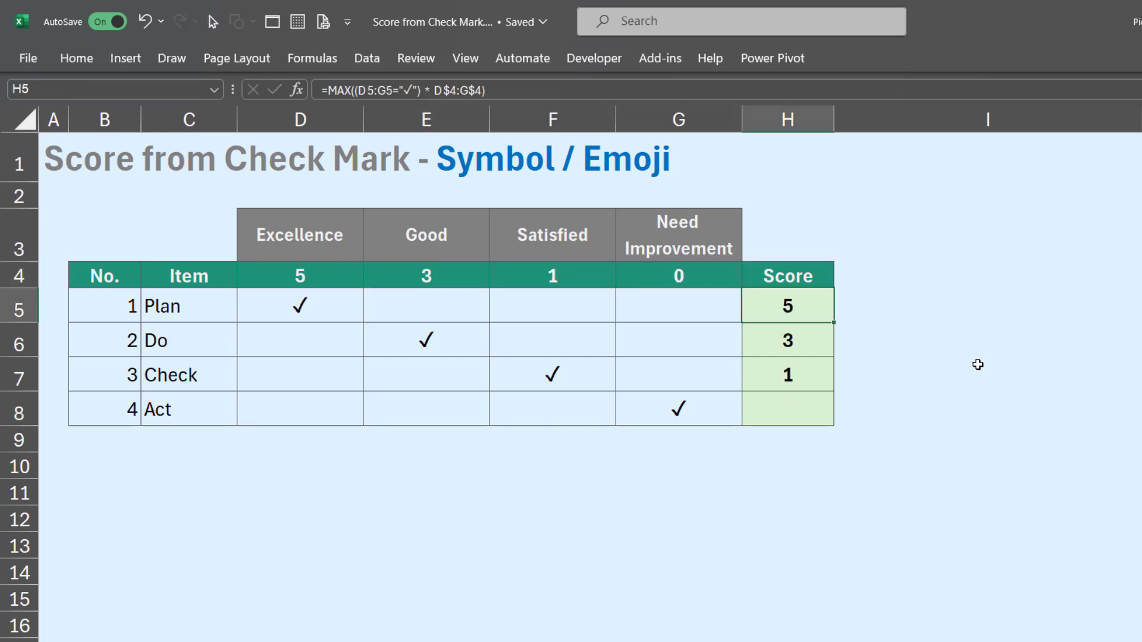
pyautogui.press('Down')
pyautogui.press('Down')
pyautogui.press('Up')
pyautogui.press('Up')
pyautogui.press('Left')
pyautogui.press('Up')
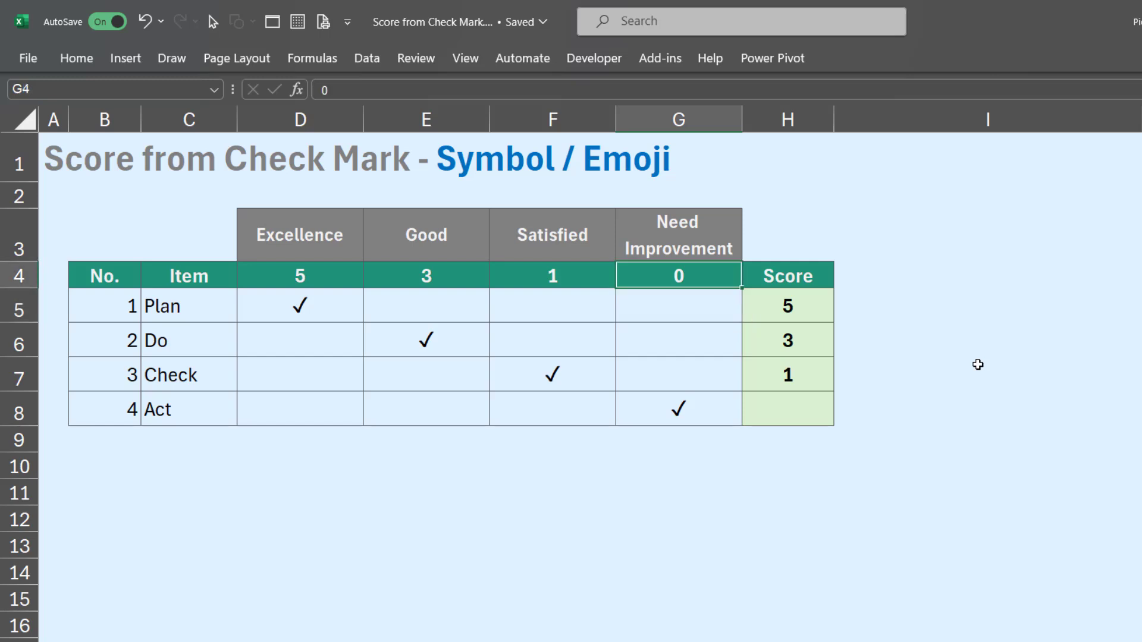
# Restore the weights in D4:G4 to 4, 3, 2, 1
pyautogui.write('1')
pyautogui.press('Left')
pyautogui.write('2')
pyautogui.press('Left')
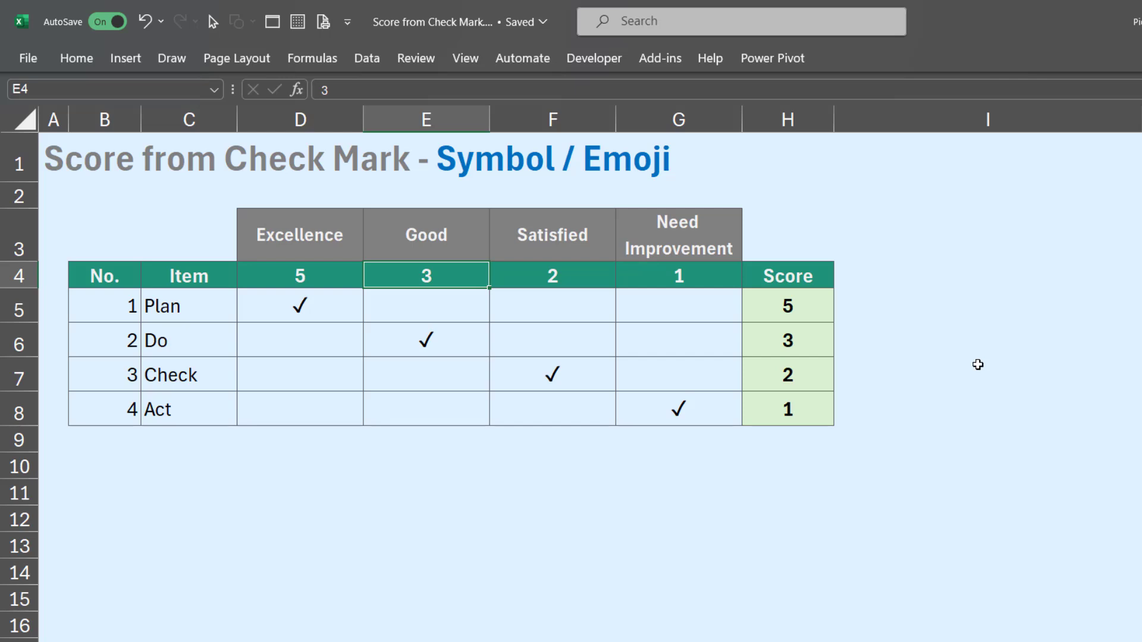
pyautogui.press('Left')
pyautogui.write('4')
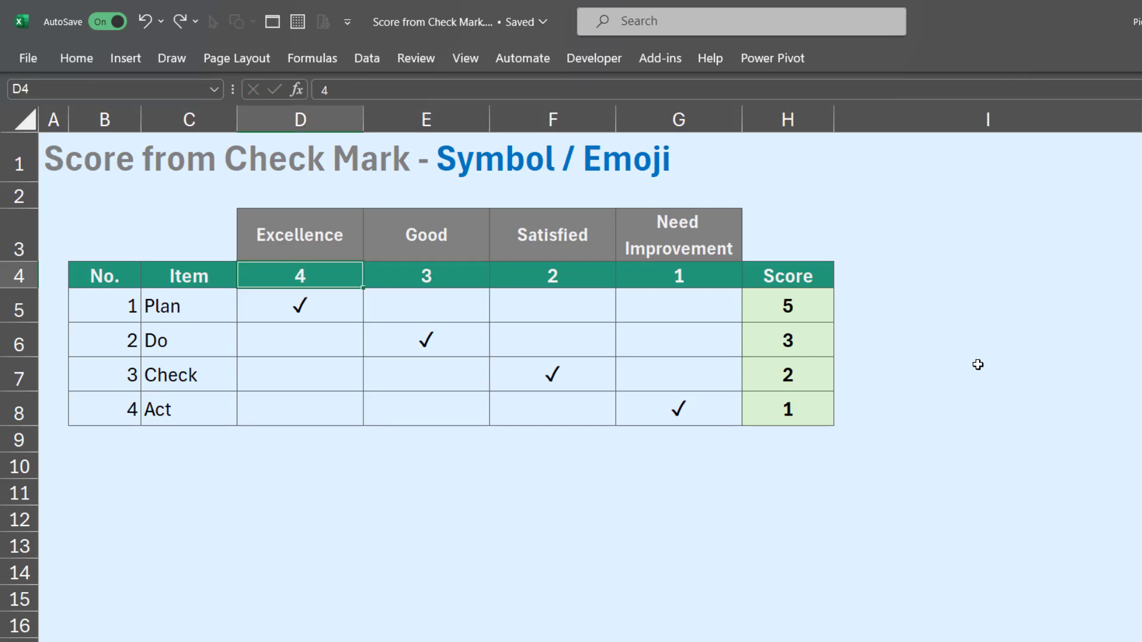
pyautogui.press('Return')
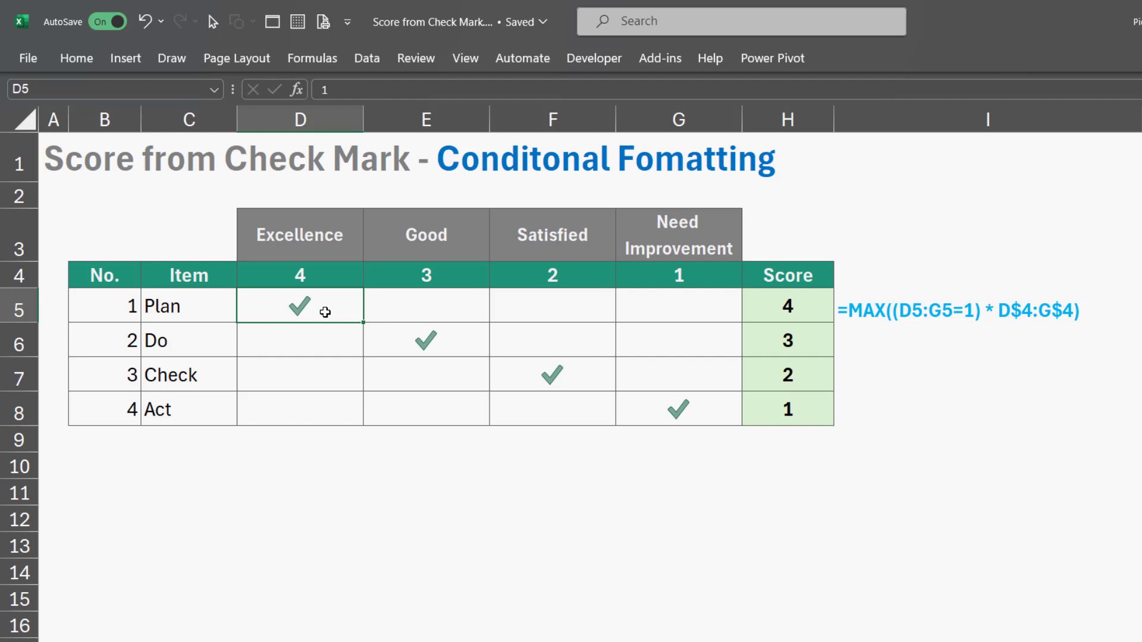
# Inspect Plan's empty E5, D5's tick value 1 and the Excellence weight in D4
pyautogui.click(412, 305)
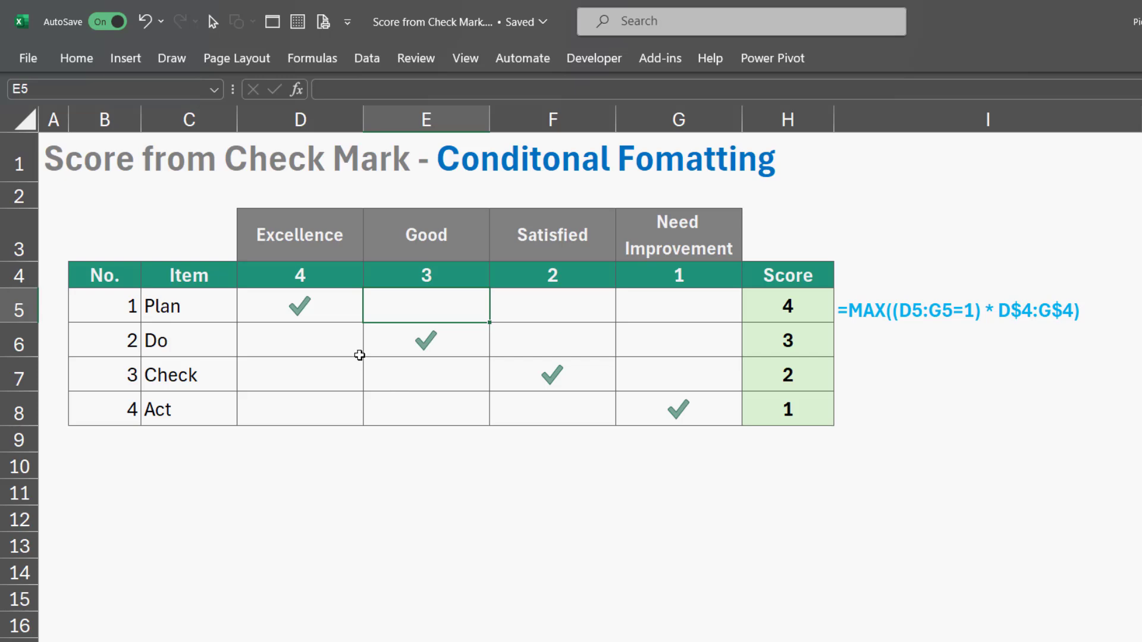
pyautogui.click(331, 316)
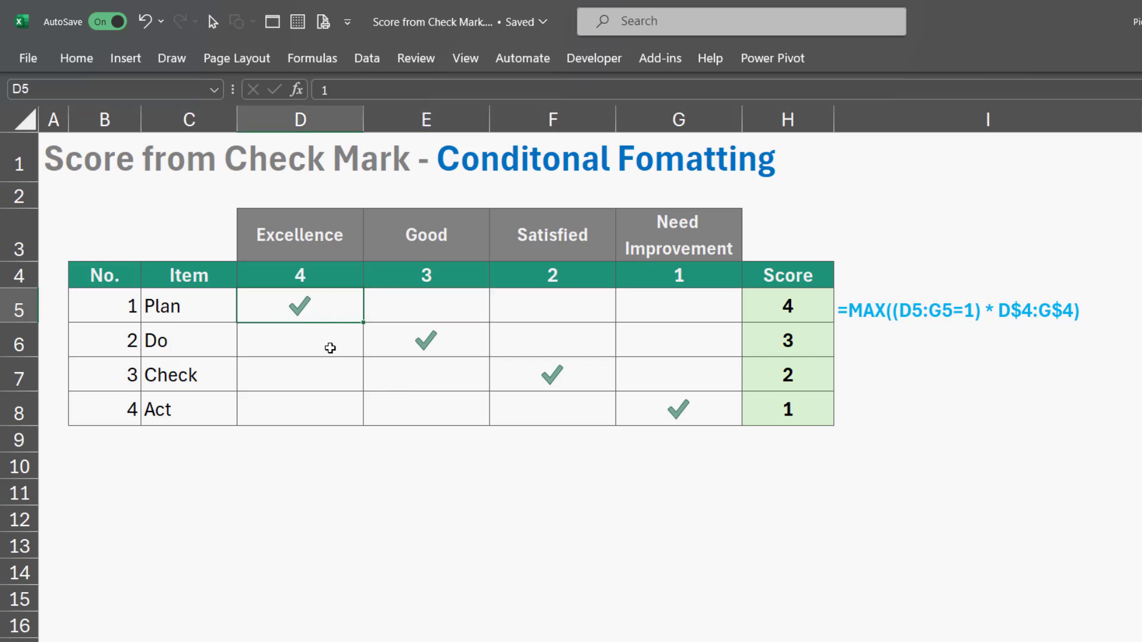
pyautogui.click(329, 276)
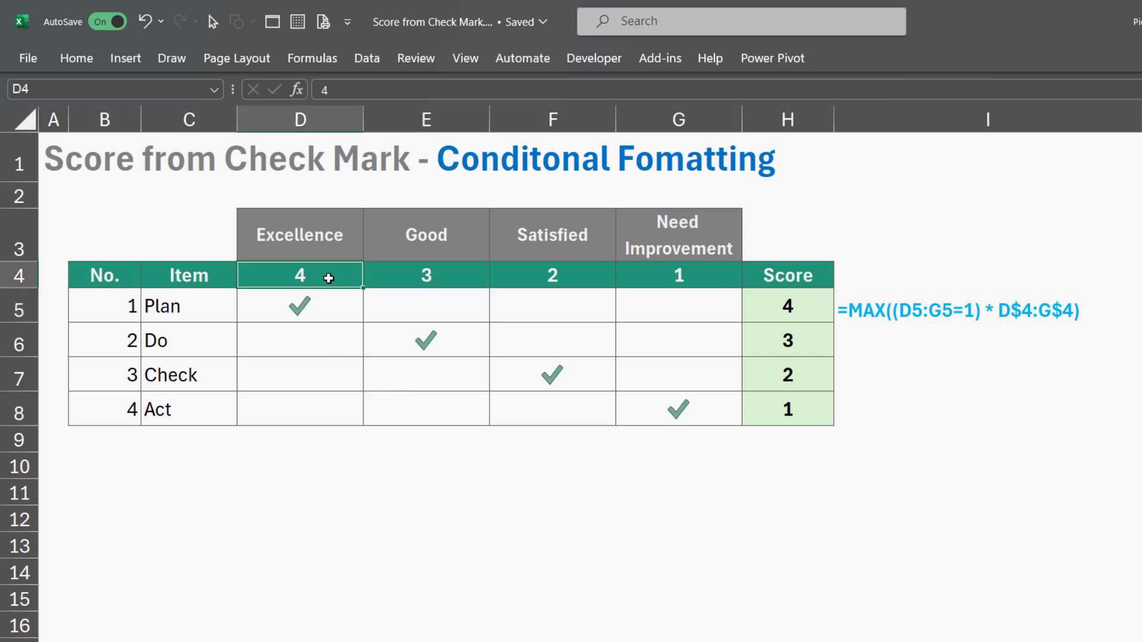
pyautogui.click(328, 315)
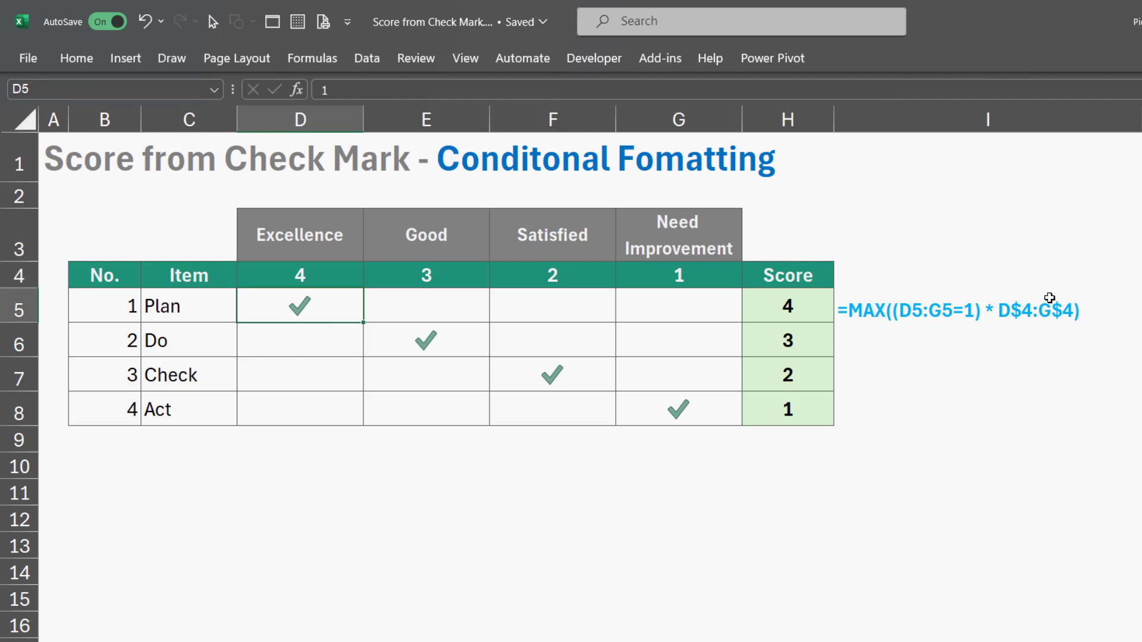
# Select D5:G8, delete all ticks so every Score becomes 0, and return to D5
pyautogui.hotkey('shift', 'Right')
pyautogui.hotkey('shift', 'Down')
pyautogui.hotkey('shift', 'Down')
pyautogui.hotkey('shift', 'Right')
pyautogui.hotkey('shift', 'Right')
pyautogui.hotkey('shift', 'Down')
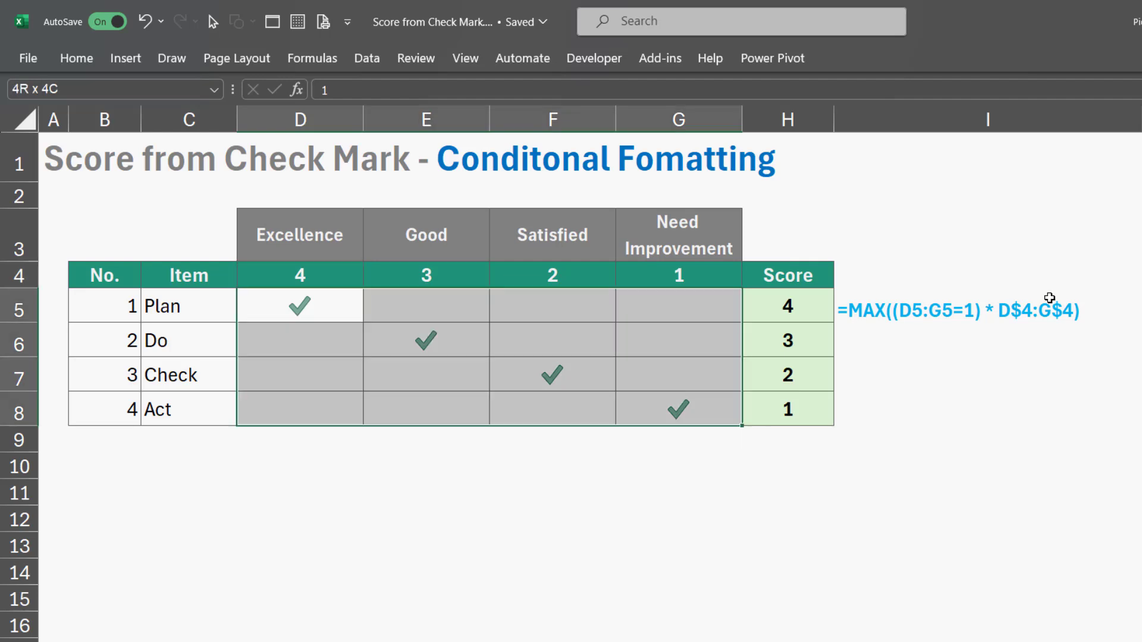
pyautogui.press('Delete')
pyautogui.press('Up')
pyautogui.press('Down')
pyautogui.press('Left')
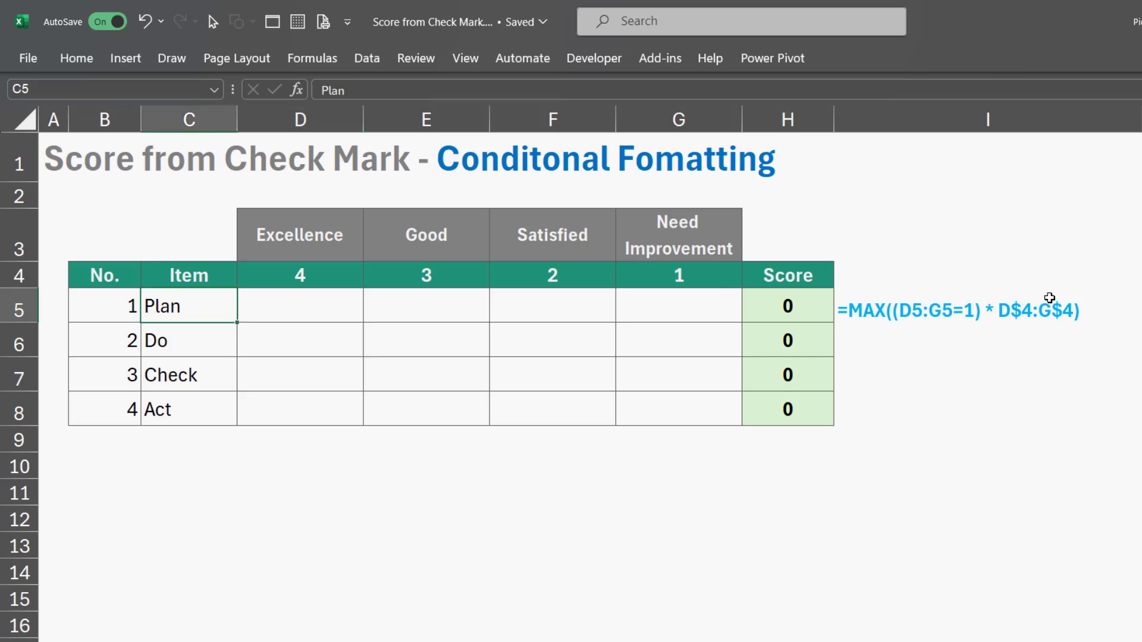
pyautogui.press('Right')
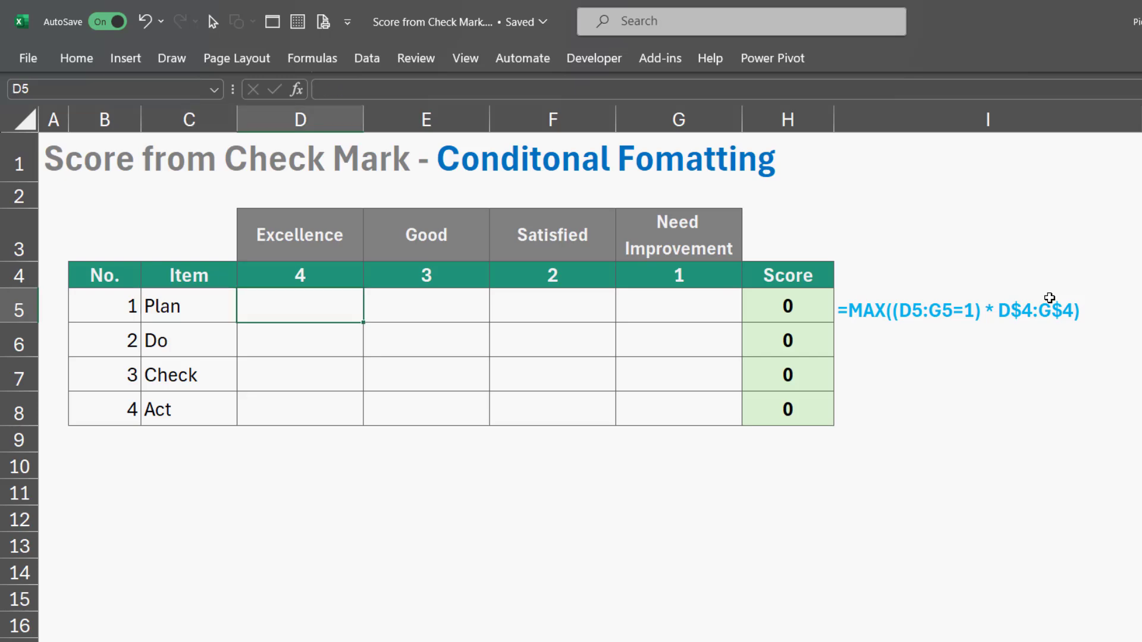
# Enter 1 in D5 so Plan's Excellence cell shows a green tick
pyautogui.write('1')
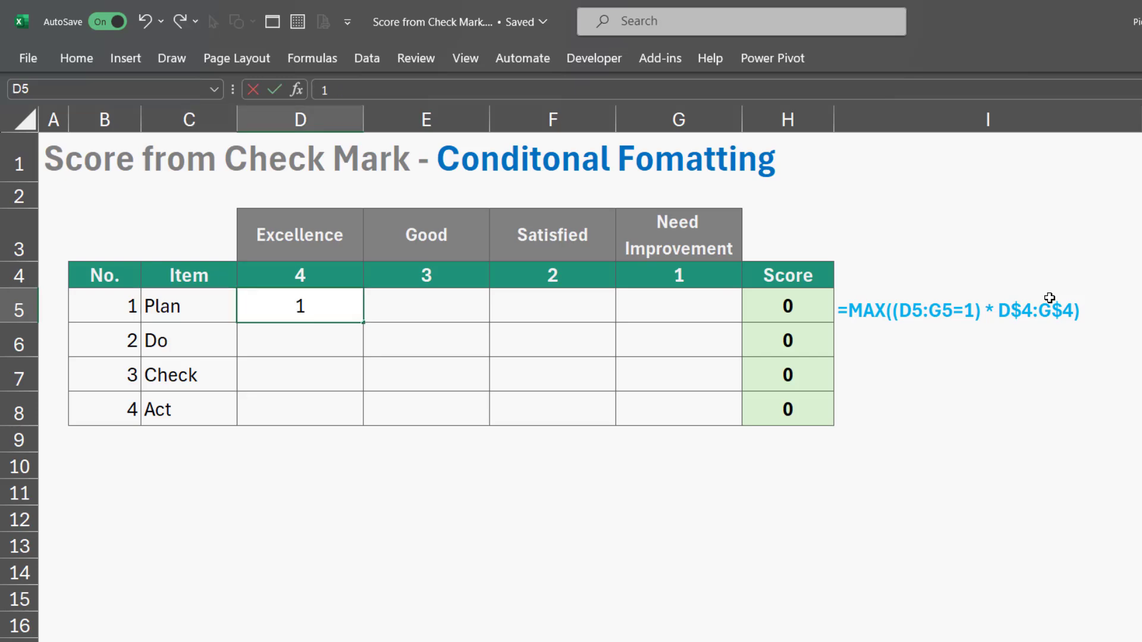
pyautogui.press('Return')
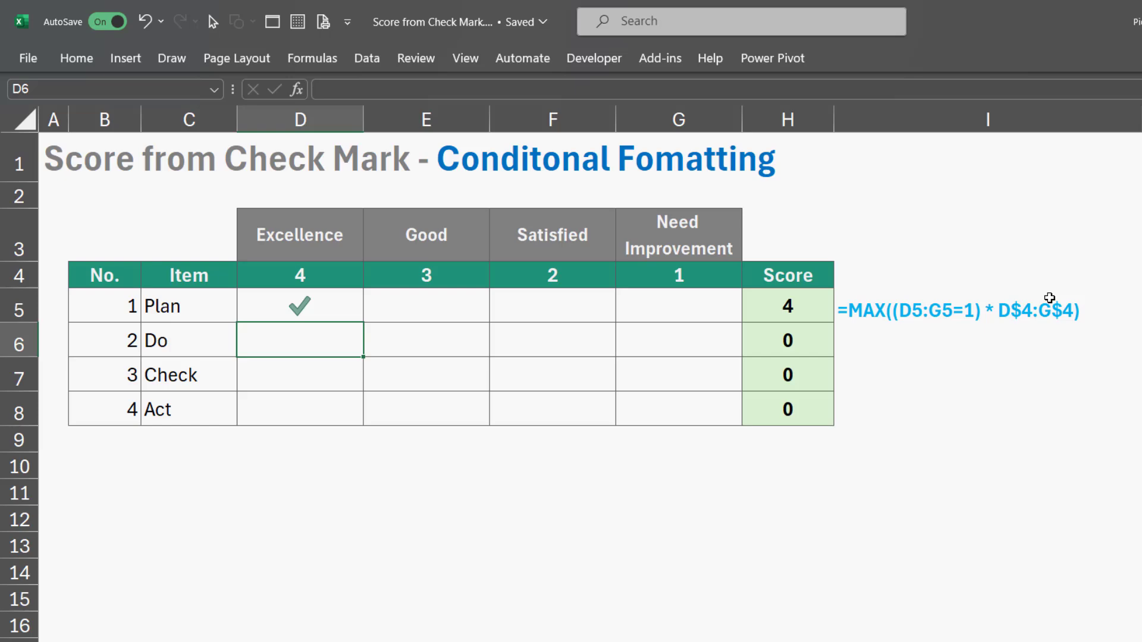
pyautogui.press('Up')
# Enter 3 in E5 to show the '!' icon, then reselect D5 showing its value 1
pyautogui.press('Right')
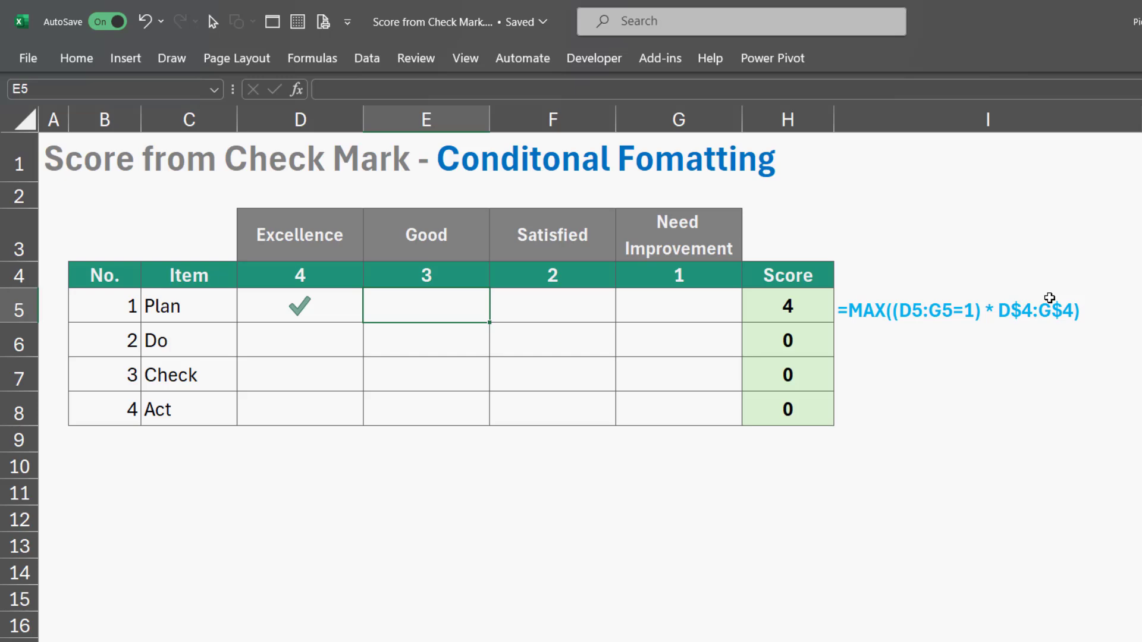
pyautogui.write('3')
pyautogui.press('Return')
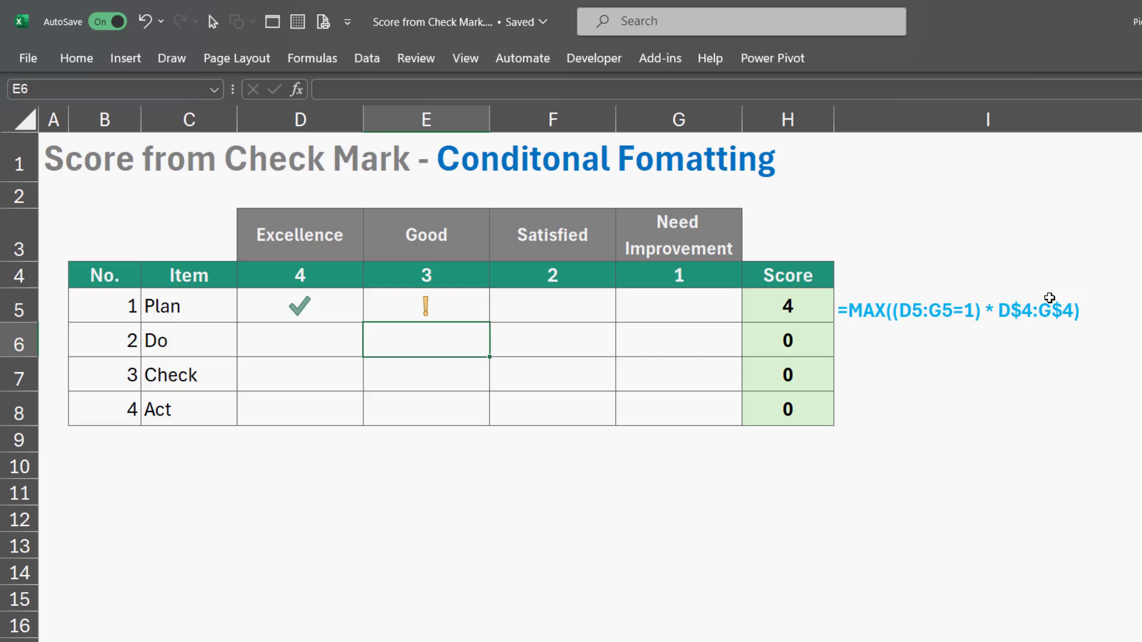
pyautogui.press('Up')
pyautogui.press('Left')
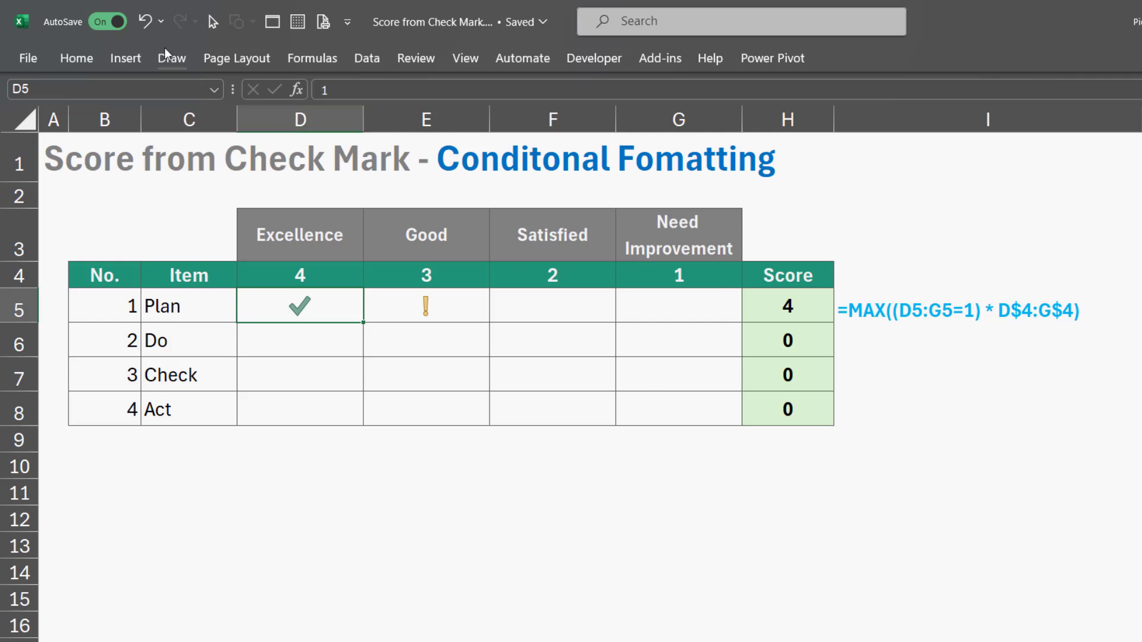
pyautogui.click(76, 58)
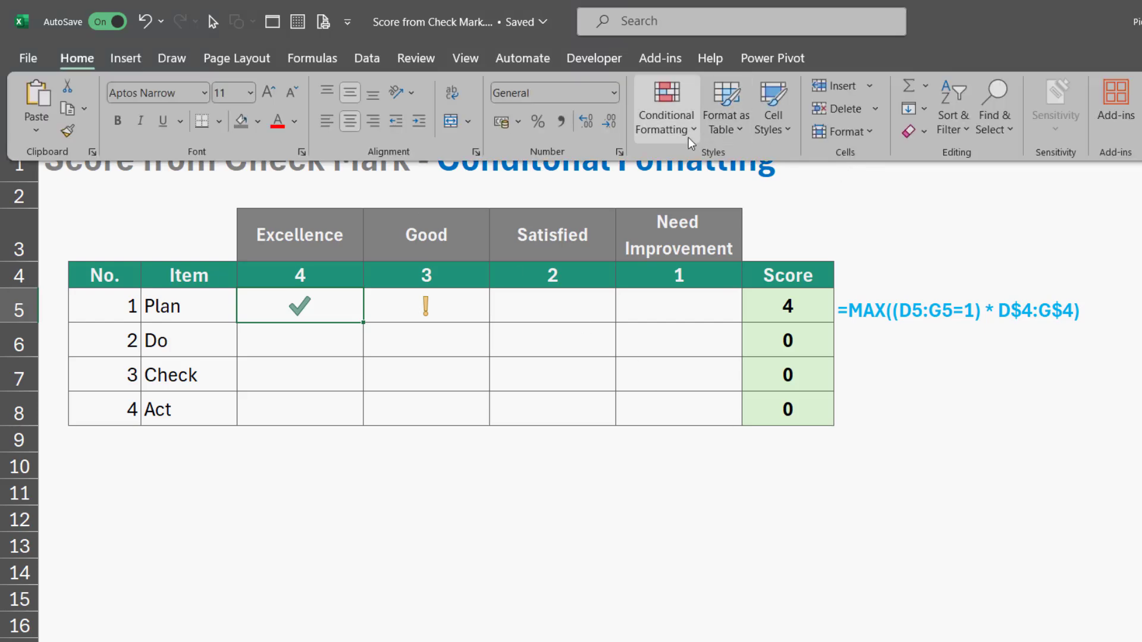
pyautogui.click(686, 137)
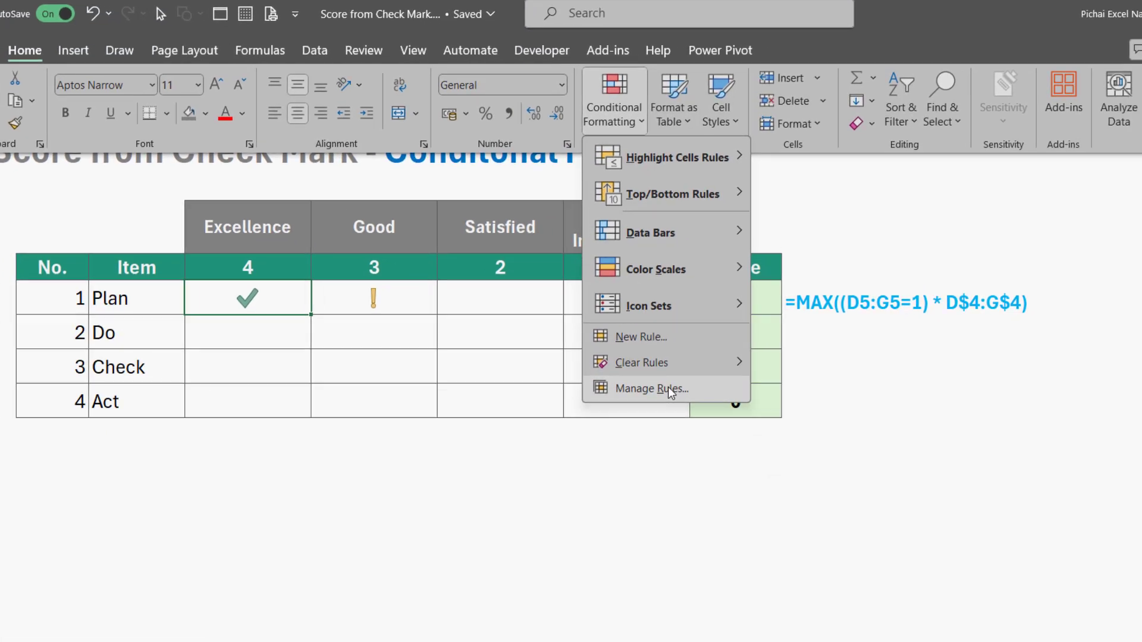
pyautogui.click(721, 396)
pyautogui.click(545, 425)
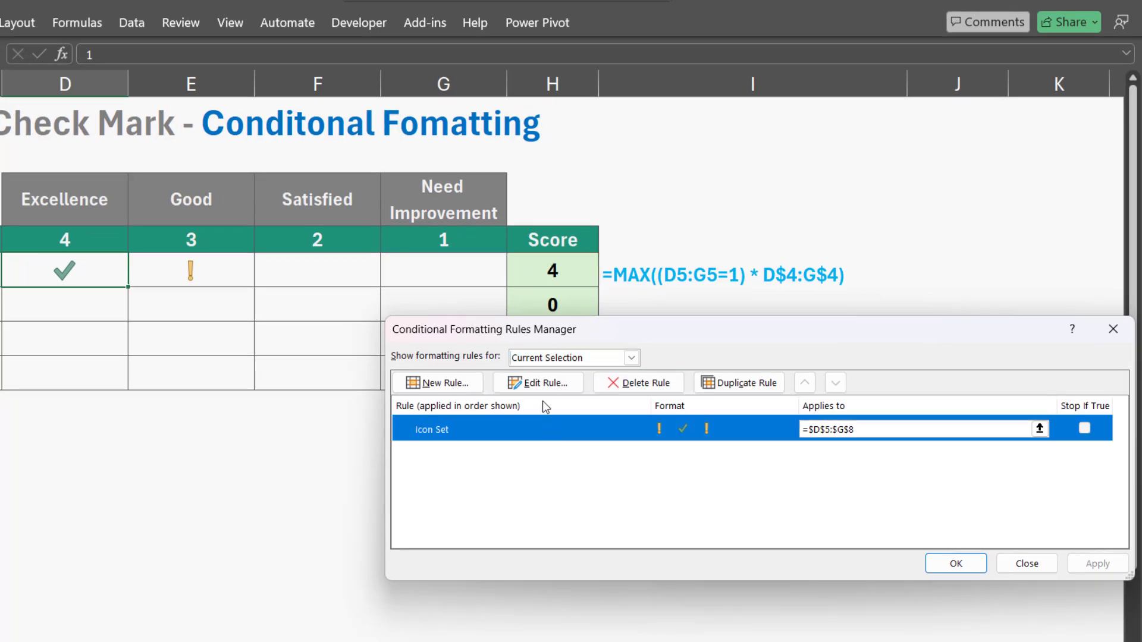
pyautogui.click(538, 383)
pyautogui.moveTo(702, 263); pyautogui.dragTo(672, 126)
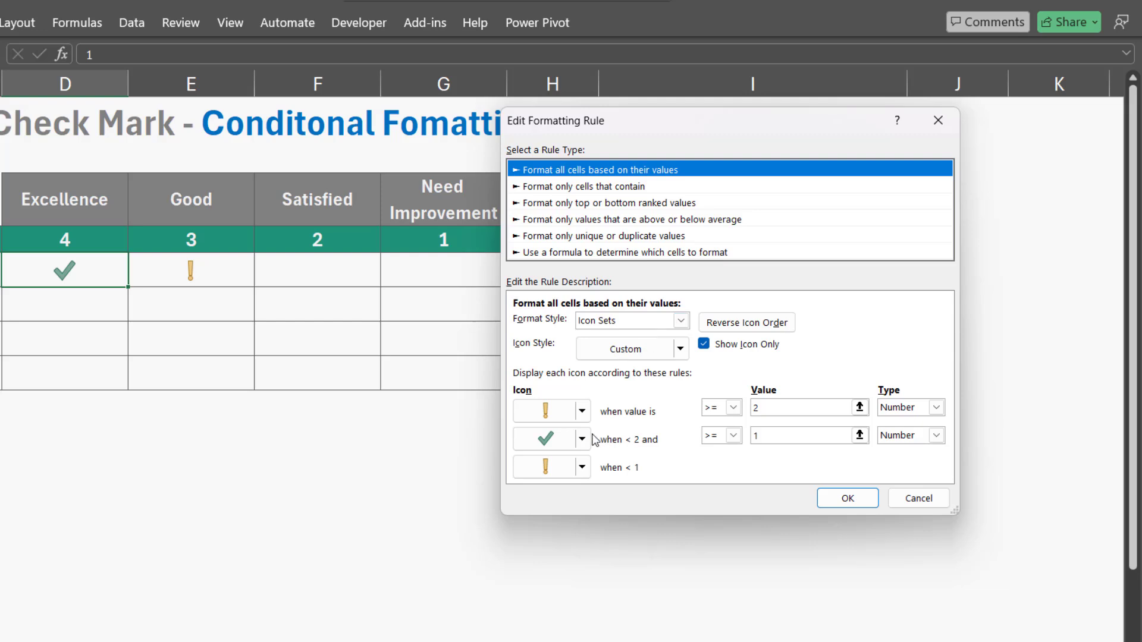
pyautogui.click(806, 407)
pyautogui.click(944, 497)
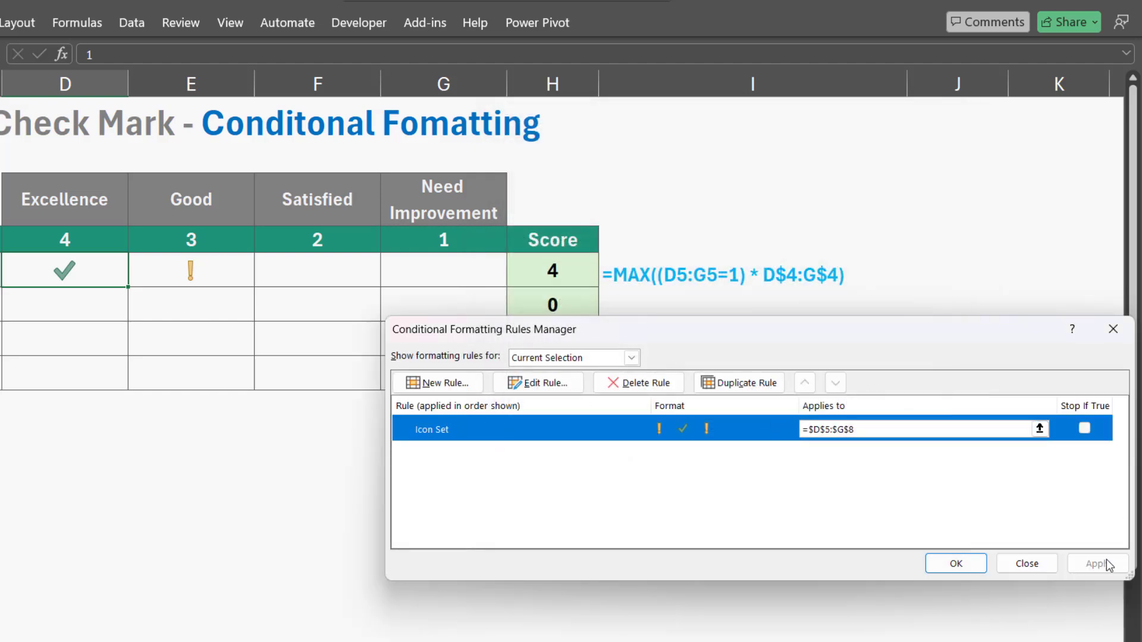
pyautogui.click(1044, 568)
# Enter test value 555 in F5 and G5, then clear E5:G5
pyautogui.click(330, 278)
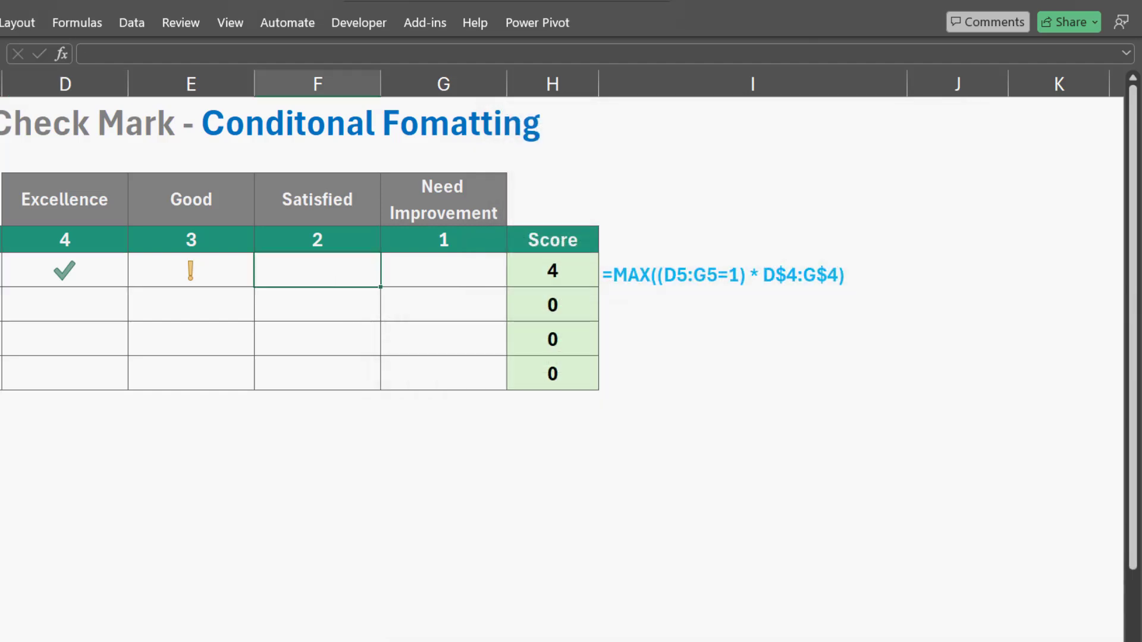
pyautogui.write('555')
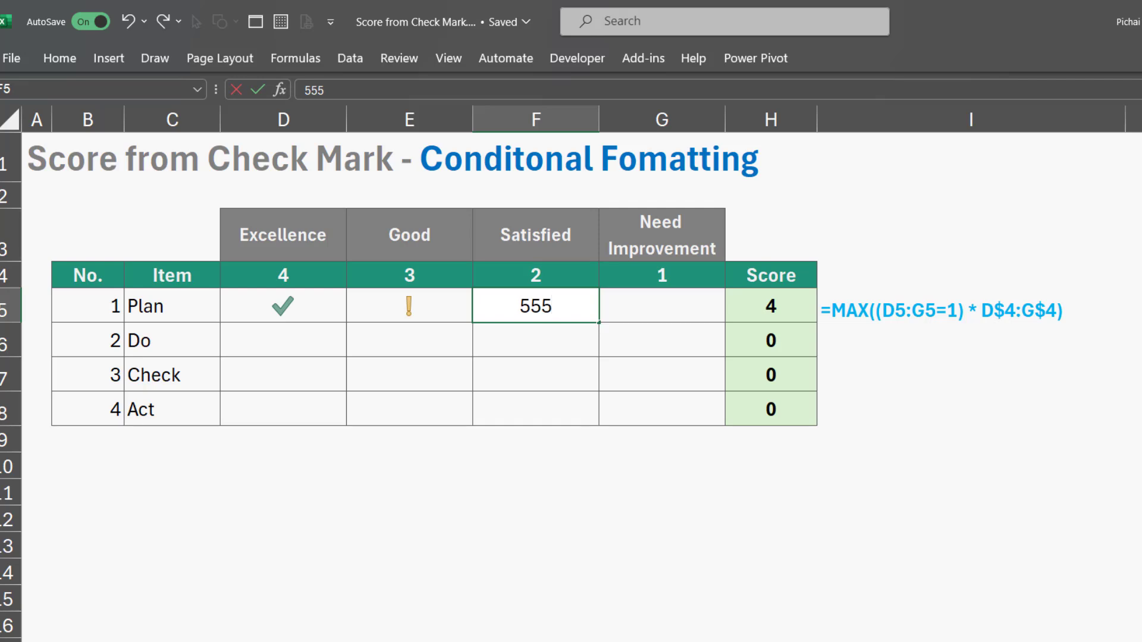
pyautogui.press('Return')
pyautogui.press('Up')
pyautogui.press('Right')
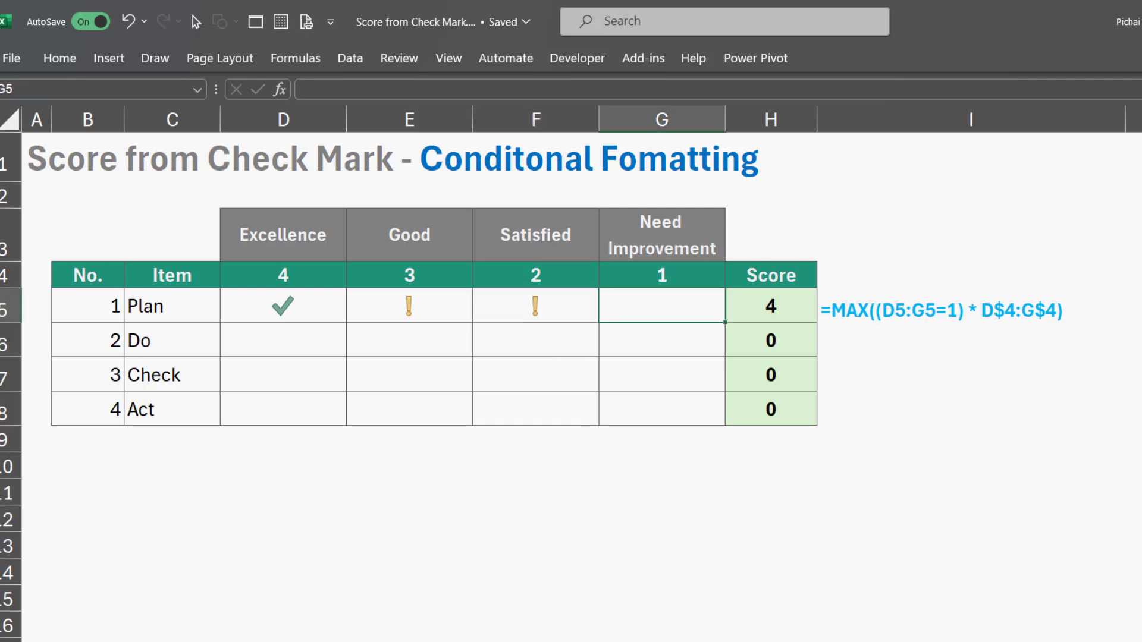
pyautogui.write('555')
pyautogui.press('Return')
pyautogui.press('Up')
pyautogui.press('Left')
pyautogui.press('Left')
pyautogui.hotkey('shift', 'Right')
pyautogui.hotkey('shift', 'Right')
pyautogui.press('Delete')
# Inspect D5's value 1 and the Do row's score formula in H6
pyautogui.click(283, 339)
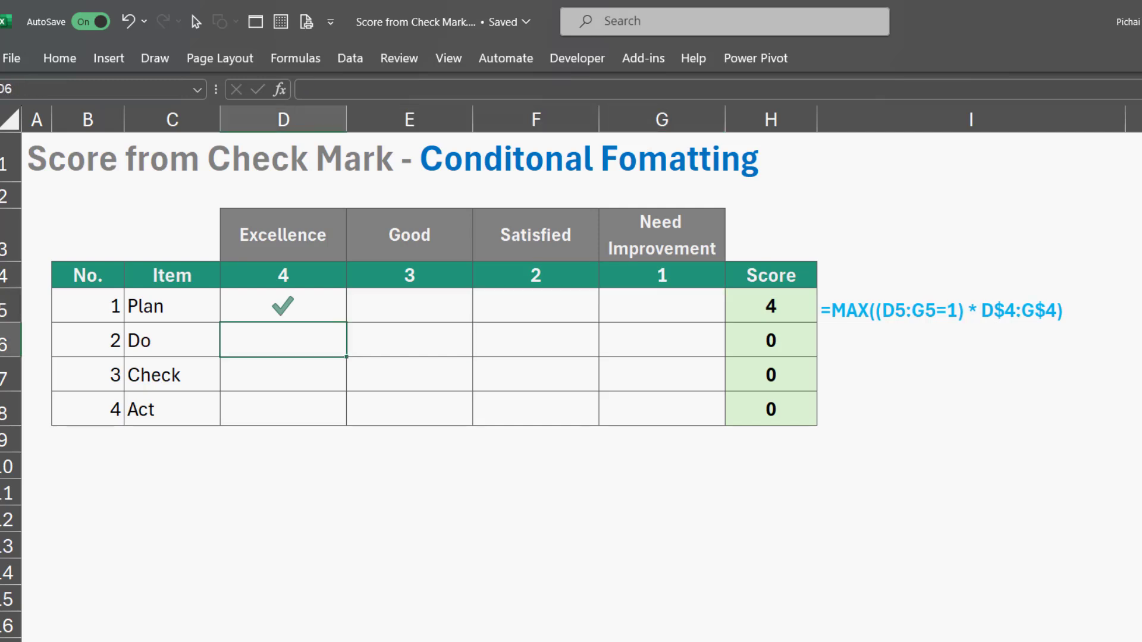
pyautogui.click(283, 306)
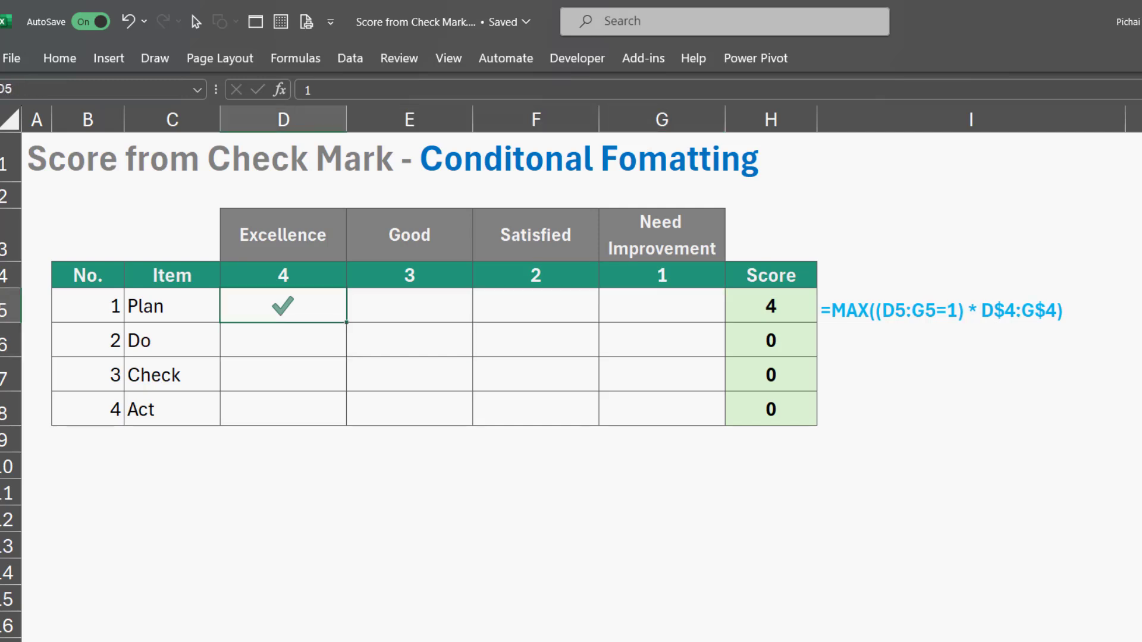
pyautogui.press('Right')
pyautogui.press('Right')
pyautogui.press('Right')
pyautogui.press('Right')
pyautogui.press('Right')
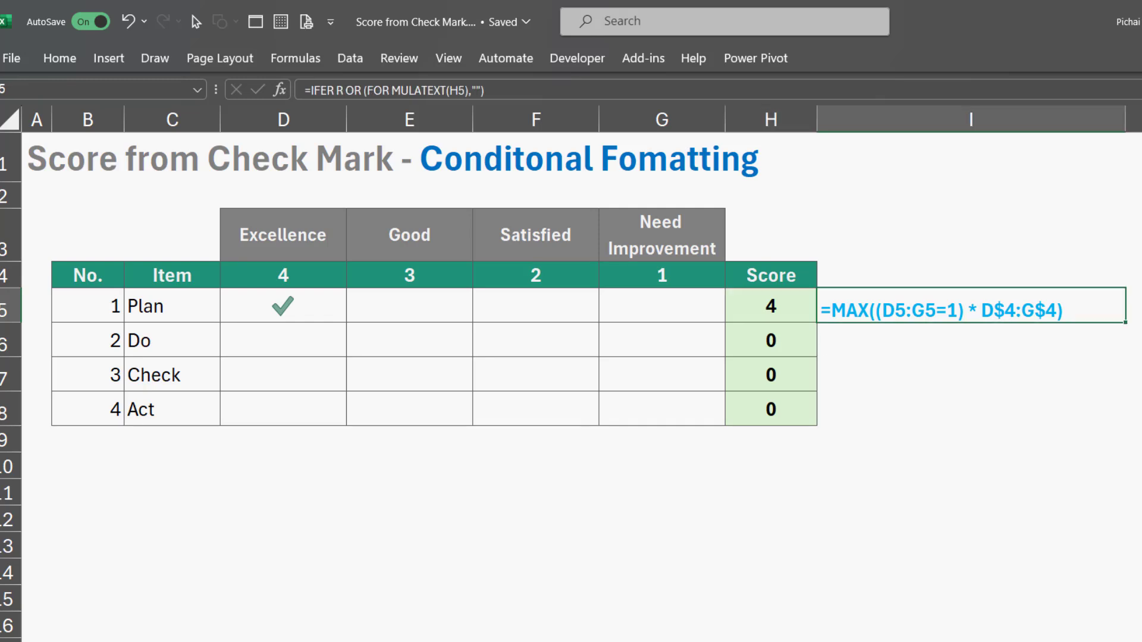
pyautogui.click(770, 339)
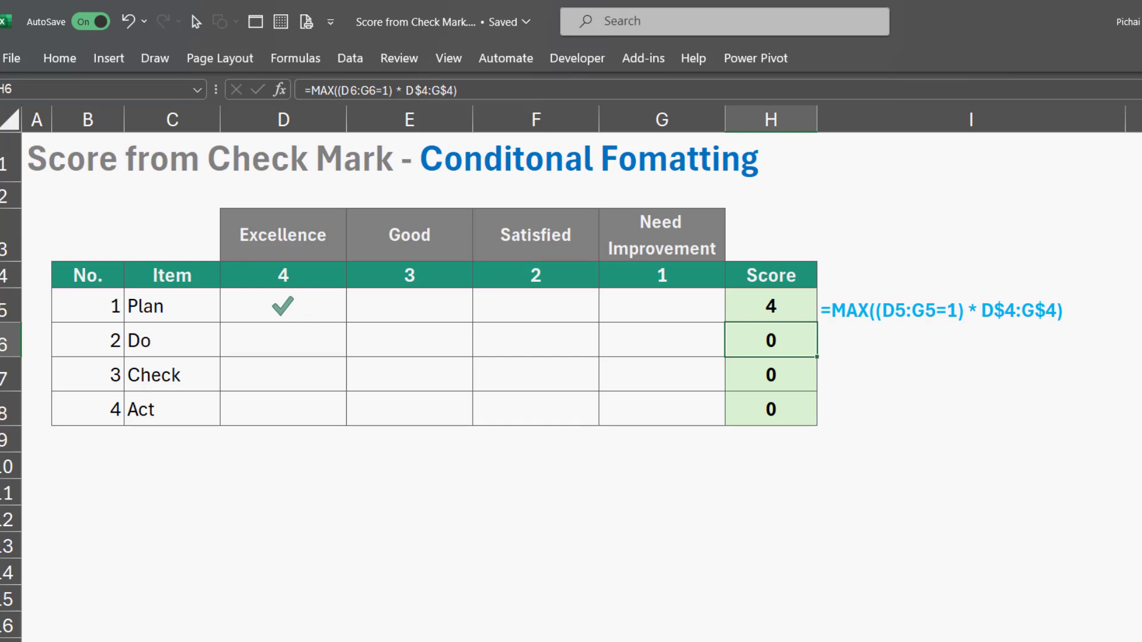
pyautogui.press('Left')
pyautogui.press('Left')
pyautogui.press('Left')
pyautogui.press('Left')
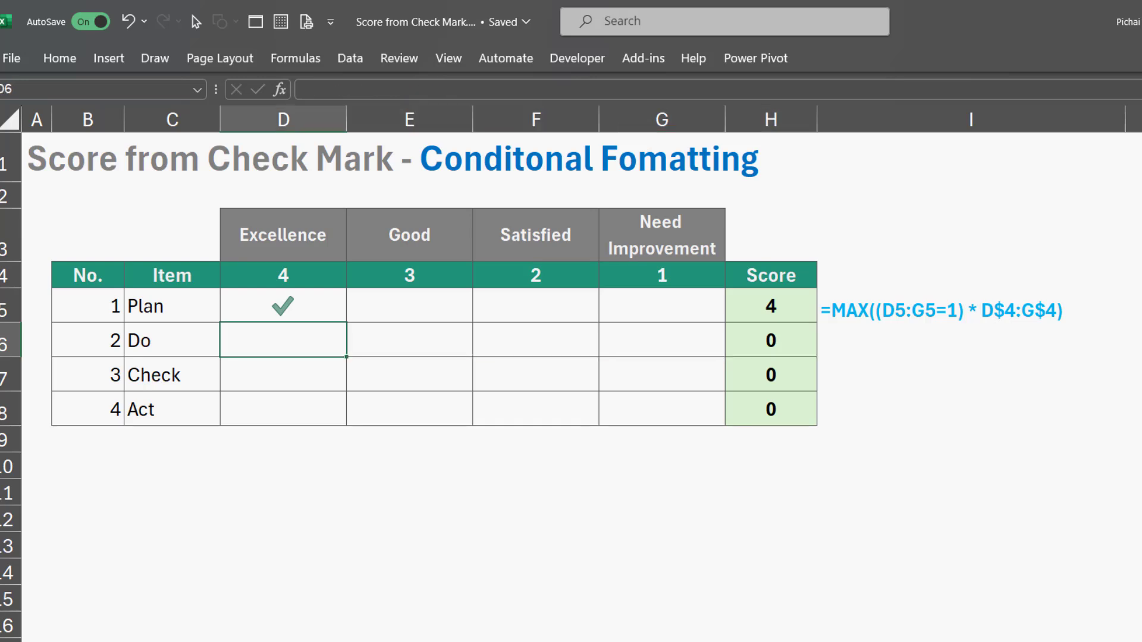
pyautogui.press('Right')
pyautogui.press('Right')
pyautogui.press('Right')
pyautogui.press('Left')
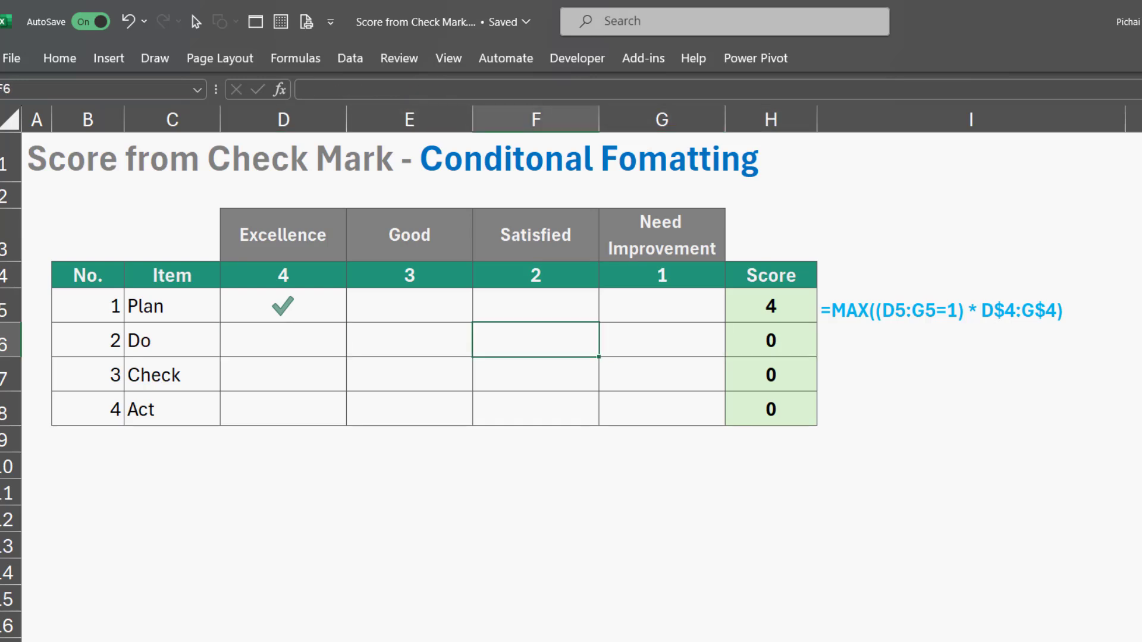
pyautogui.press('Left')
pyautogui.press('Left')
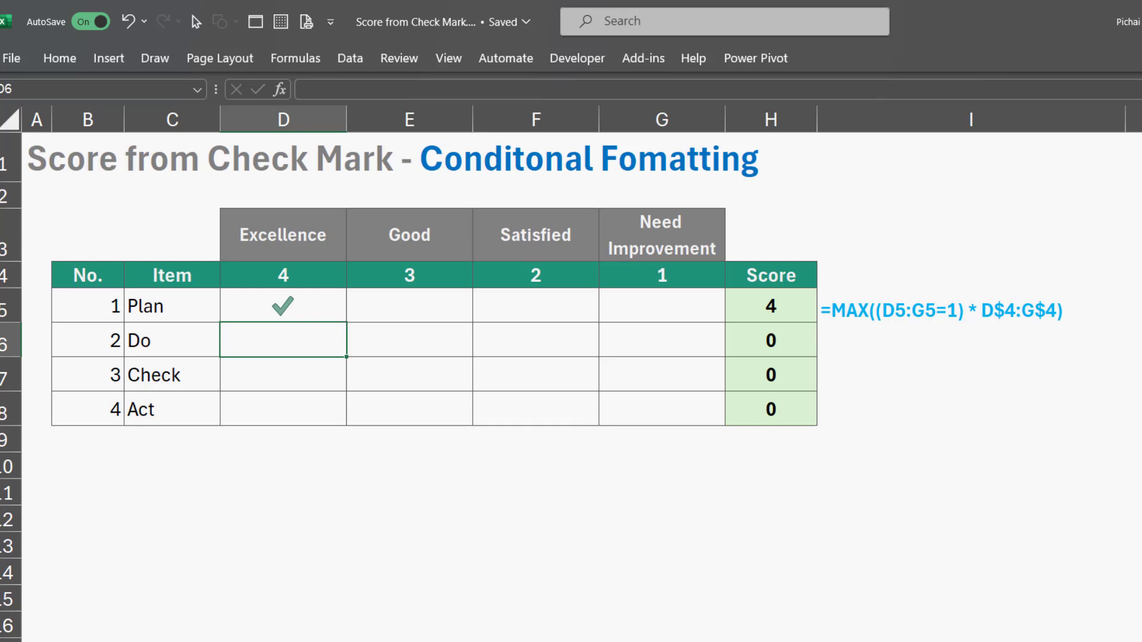
# Enter 1 in each of D6, E6, F6 and G6 to test the Do row's score
pyautogui.write('1')
pyautogui.press('Tab')
pyautogui.press('Right')
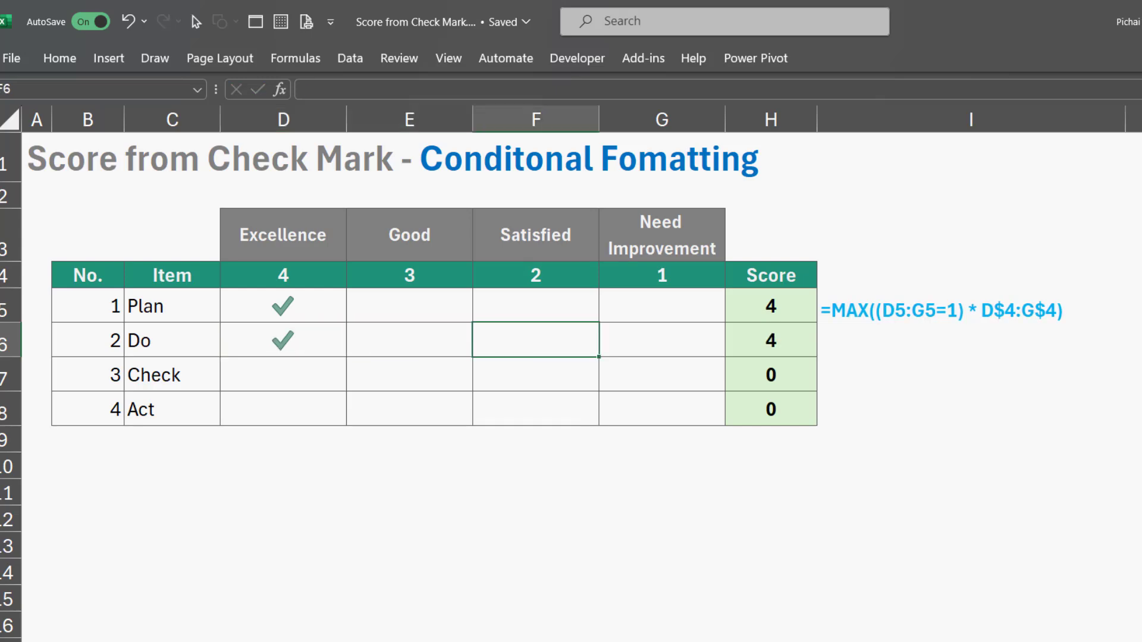
pyautogui.press('Left')
pyautogui.write('1')
pyautogui.press('Tab')
pyautogui.write('1')
pyautogui.press('Tab')
pyautogui.write('1')
pyautogui.press('Tab')
pyautogui.press('Left')
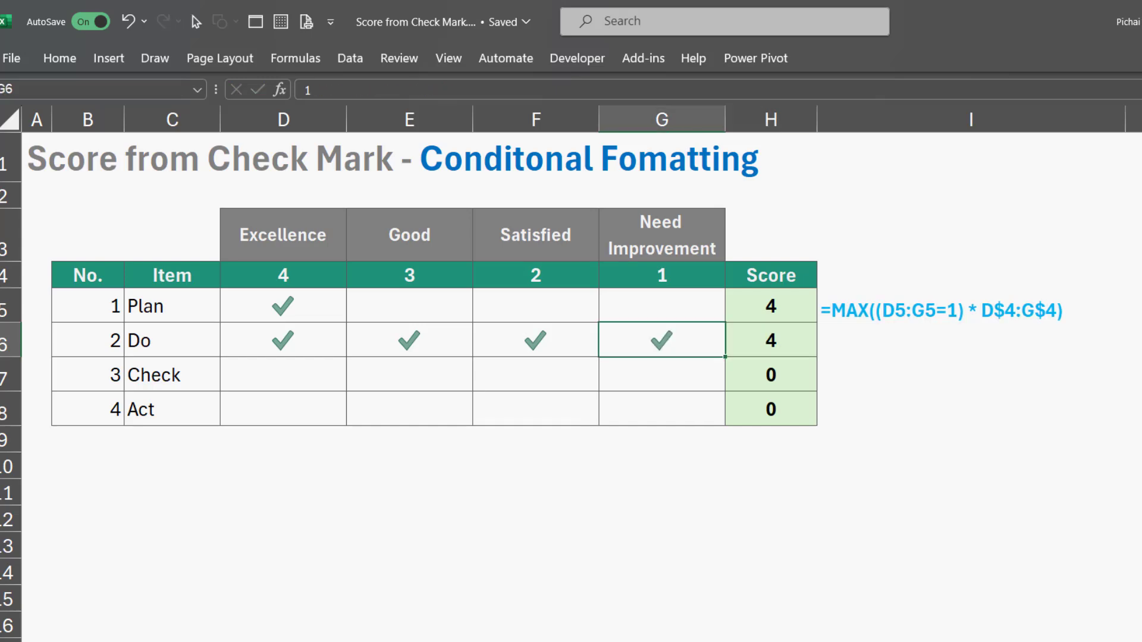
pyautogui.press('Right')
# Delete the test ticks from D6:G6 and reselect the Do row cells
pyautogui.press('Left')
pyautogui.hotkey('shift', 'Left')
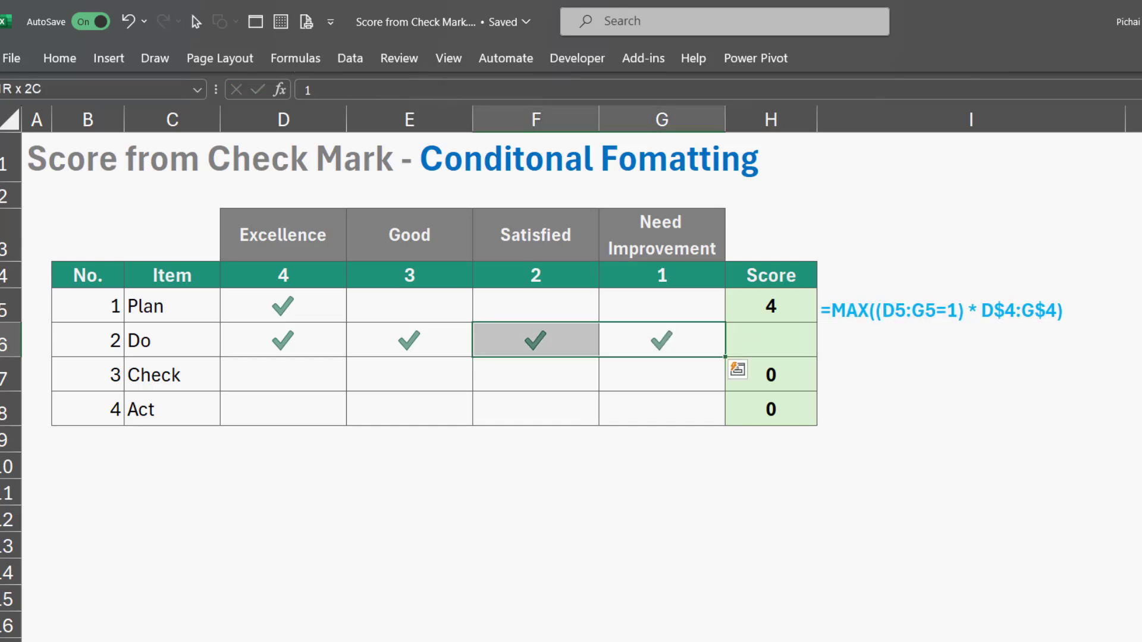
pyautogui.hotkey('shift', 'Left')
pyautogui.hotkey('shift', 'Left')
pyautogui.press('Delete')
pyautogui.press('Right')
pyautogui.press('Left')
pyautogui.press('Left')
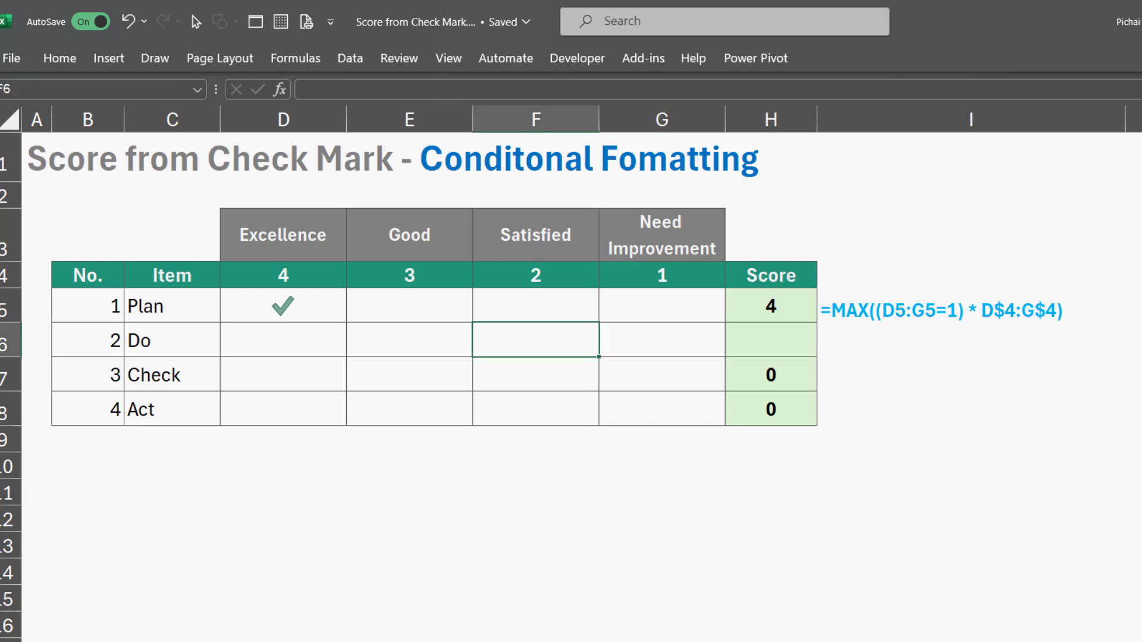
pyautogui.press('Left')
pyautogui.press('Left')
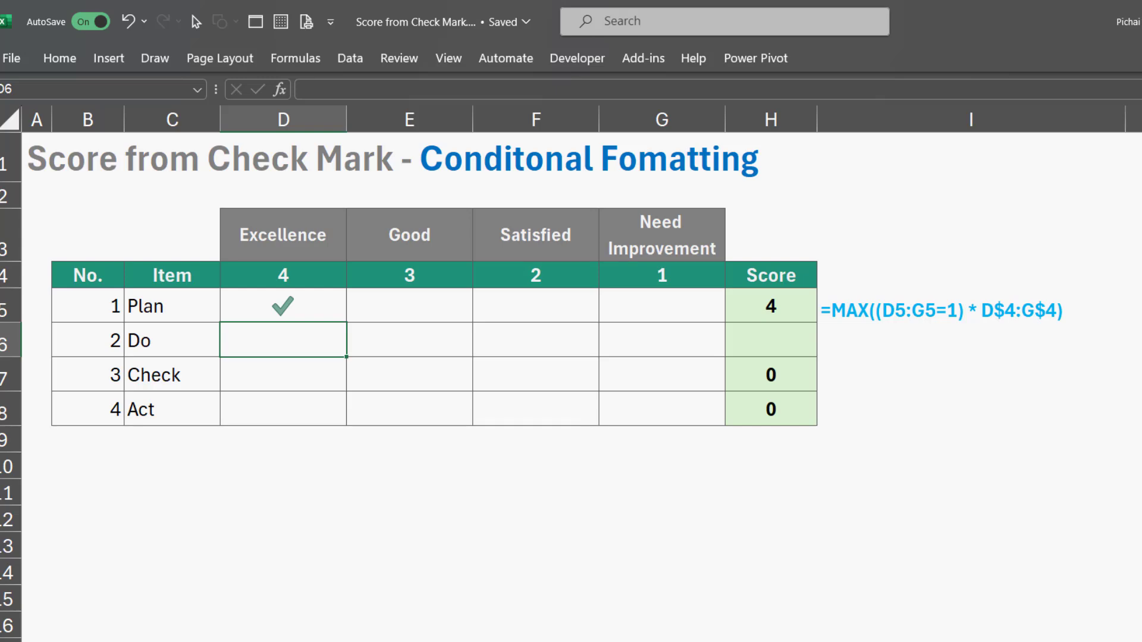
pyautogui.press('Right')
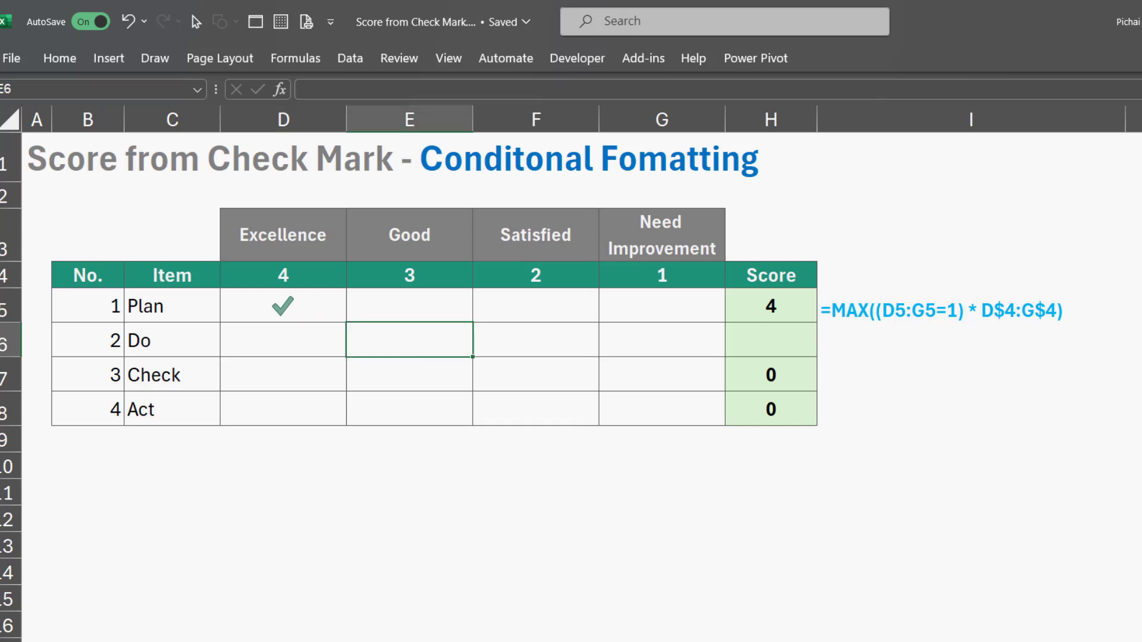
pyautogui.press('Right')
pyautogui.press('Left')
pyautogui.press('Left')
pyautogui.hotkey('shift', 'Right')
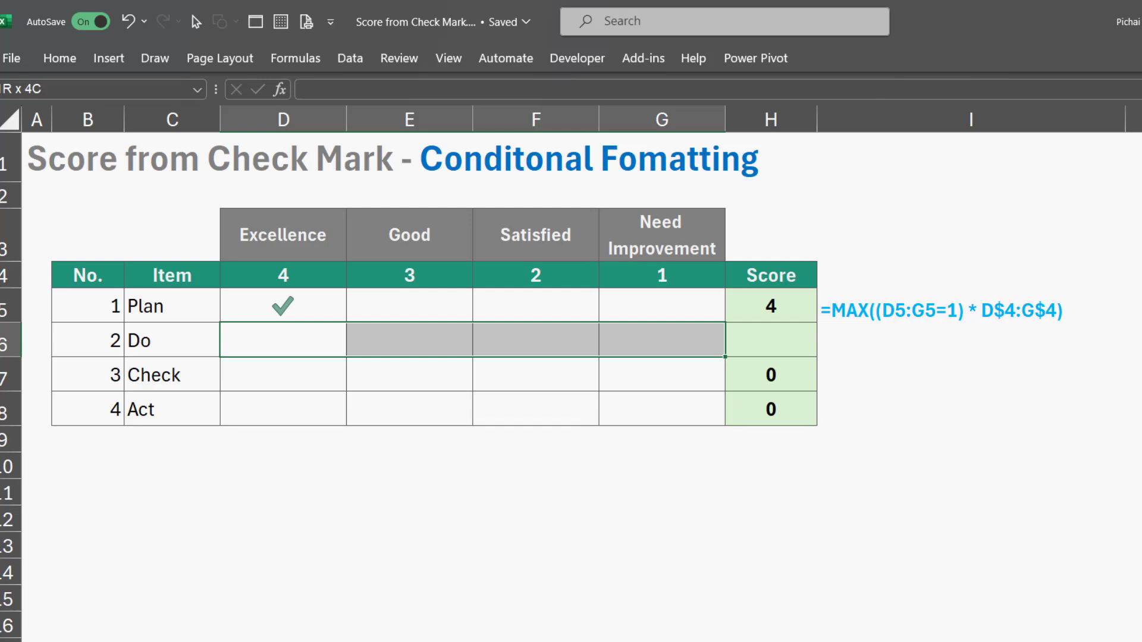
# Review the points in D4:G4 and the Do row cells, ending in H6
pyautogui.click(284, 275)
pyautogui.moveTo(283, 275); pyautogui.dragTo(662, 275)
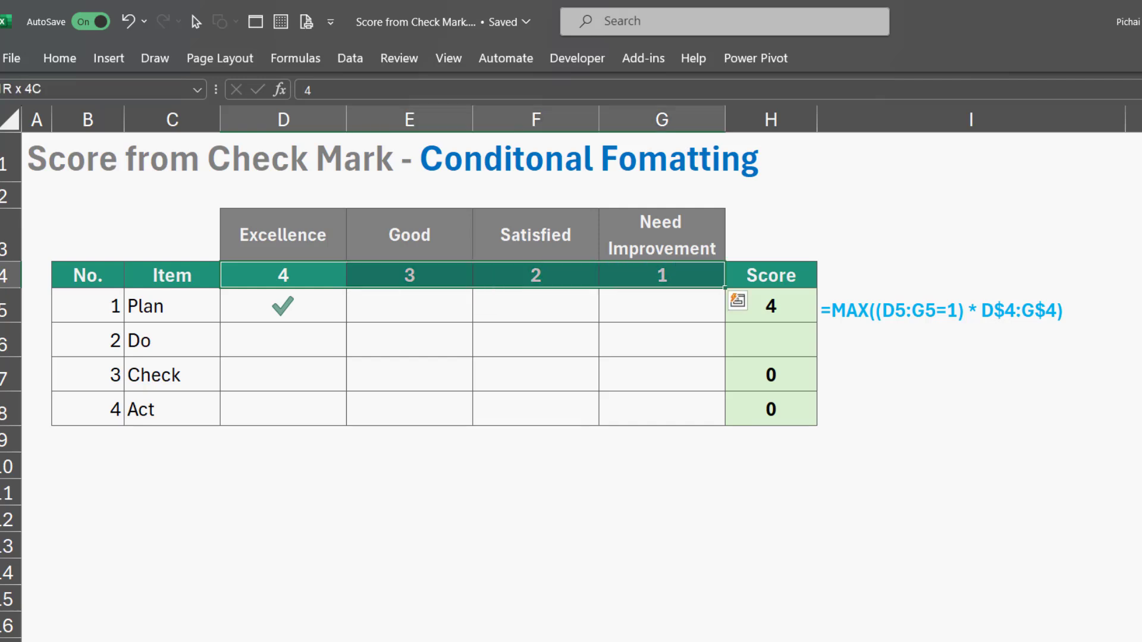
pyautogui.click(283, 339)
pyautogui.click(535, 339)
pyautogui.click(662, 339)
pyautogui.click(771, 339)
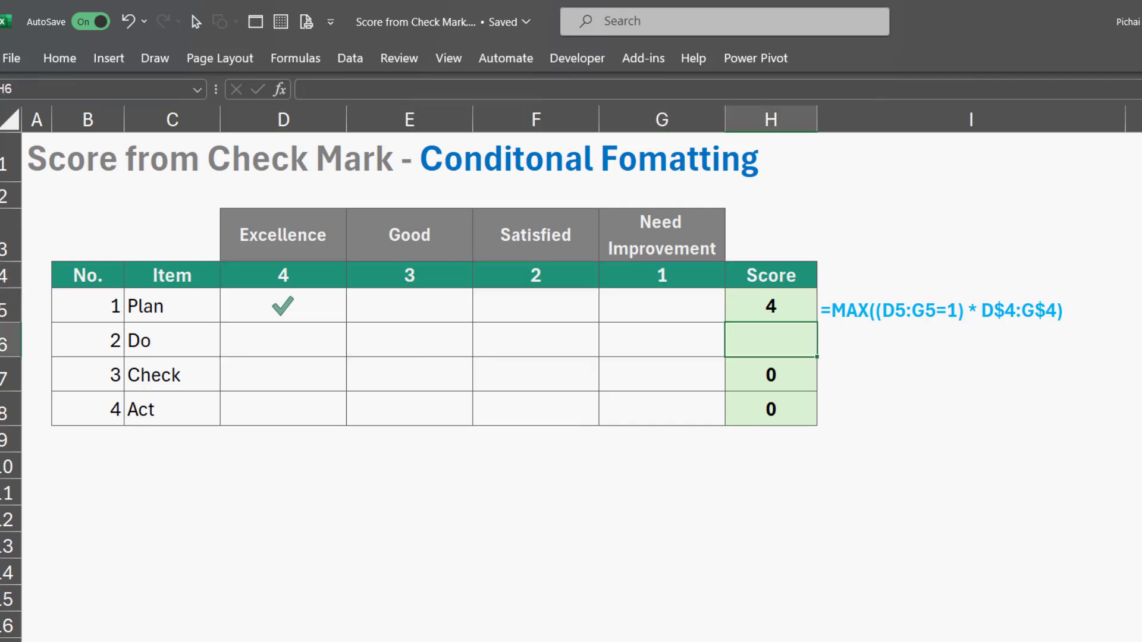
# Enter =(D6:G6 = 1) * (D4:G4) in H6, selecting both ranges with arrow keys
pyautogui.write('=')
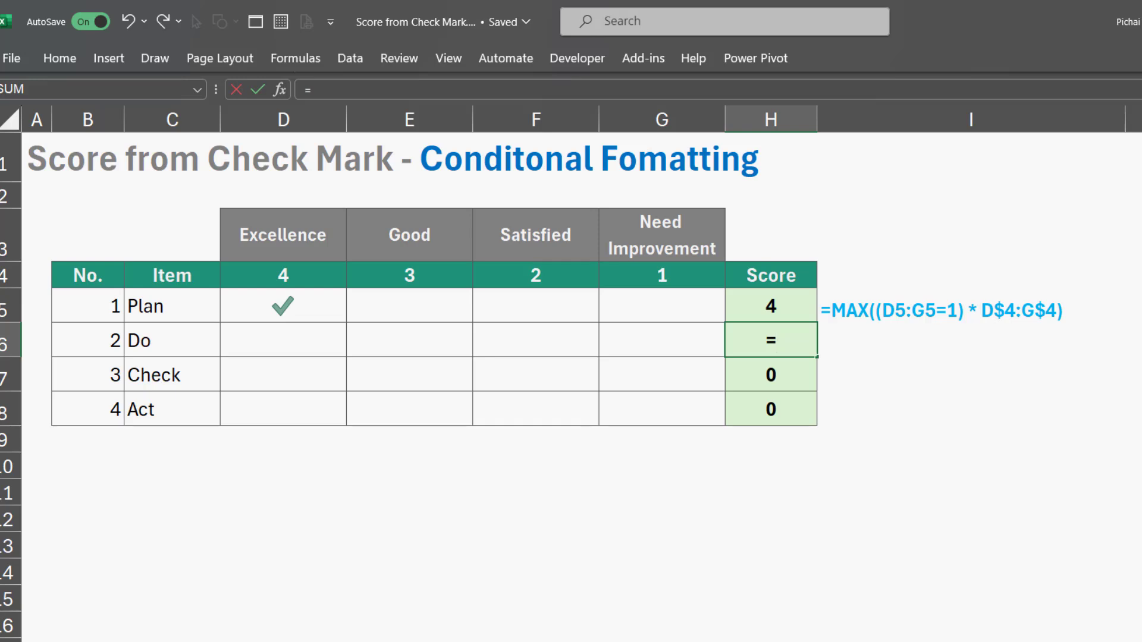
pyautogui.write('(')
pyautogui.press('Left')
pyautogui.press('Left')
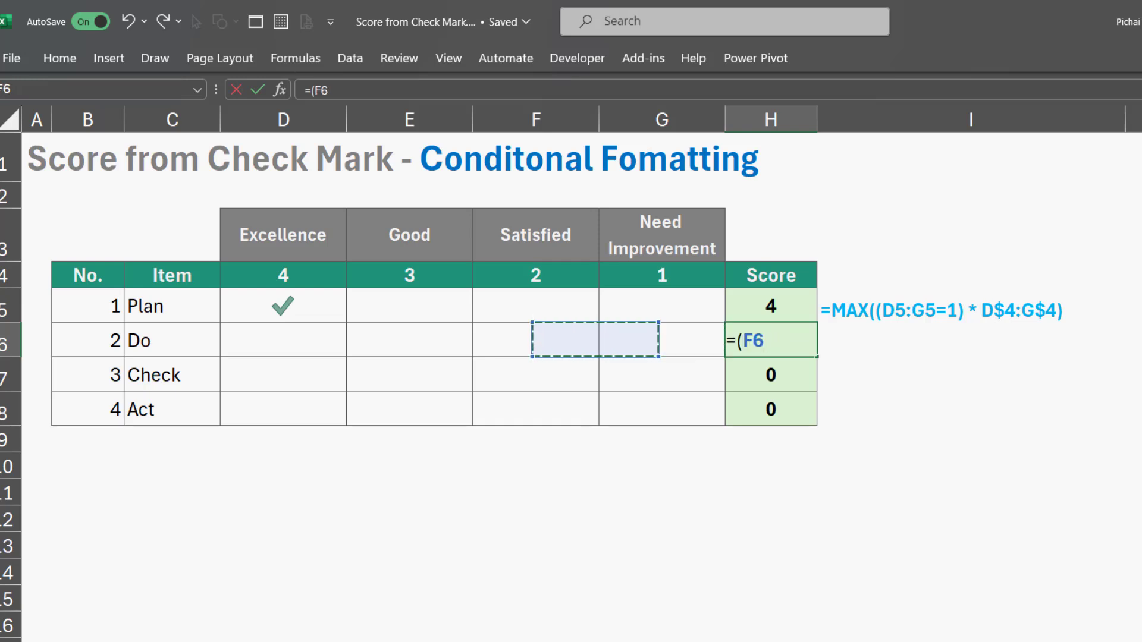
pyautogui.press('Left')
pyautogui.press('Left')
pyautogui.hotkey('shift', 'Right')
pyautogui.hotkey('shift', 'Right')
pyautogui.hotkey('shift', 'Right')
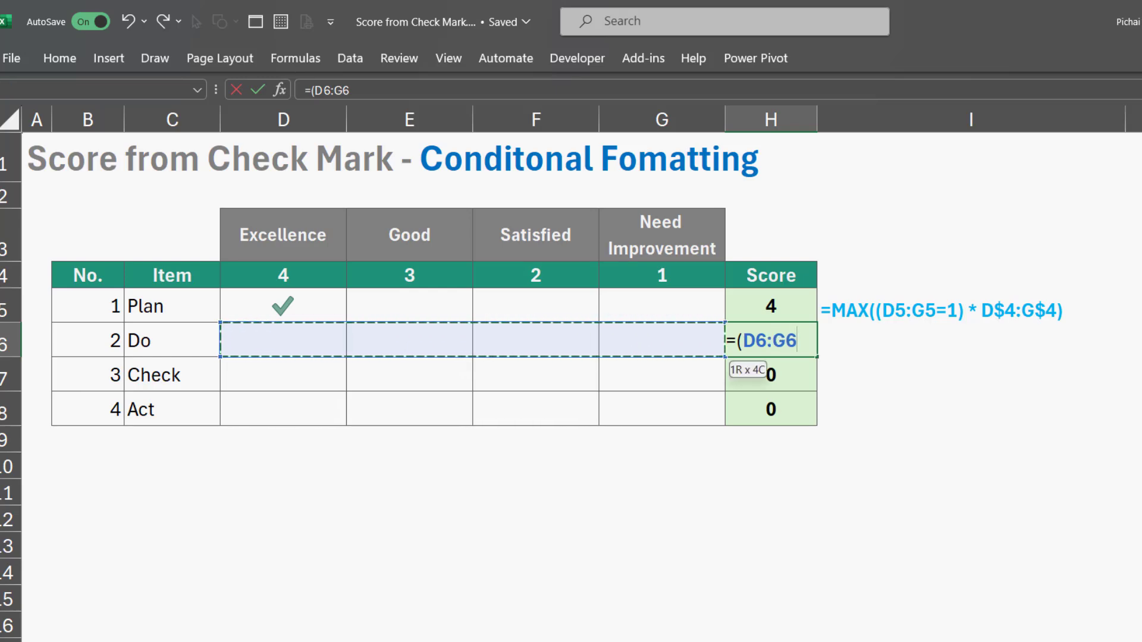
pyautogui.write(' = ')
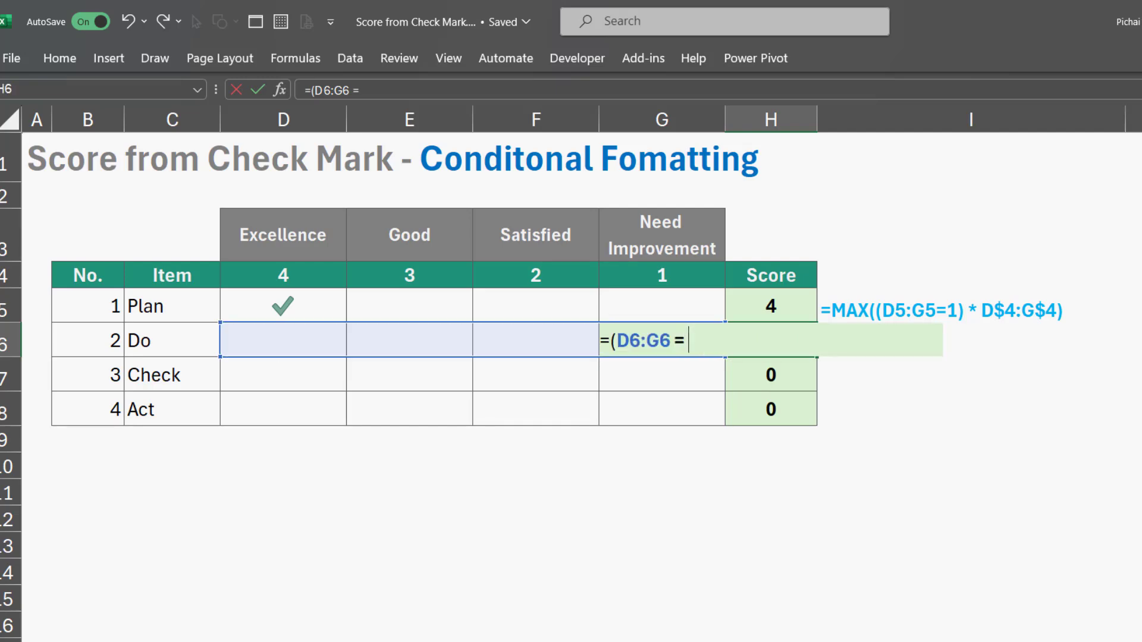
pyautogui.write('1) ')
pyautogui.write('* ')
pyautogui.write('(')
pyautogui.press('Up')
pyautogui.press('Up')
pyautogui.press('Left')
pyautogui.press('Left')
pyautogui.press('Left')
pyautogui.press('Left')
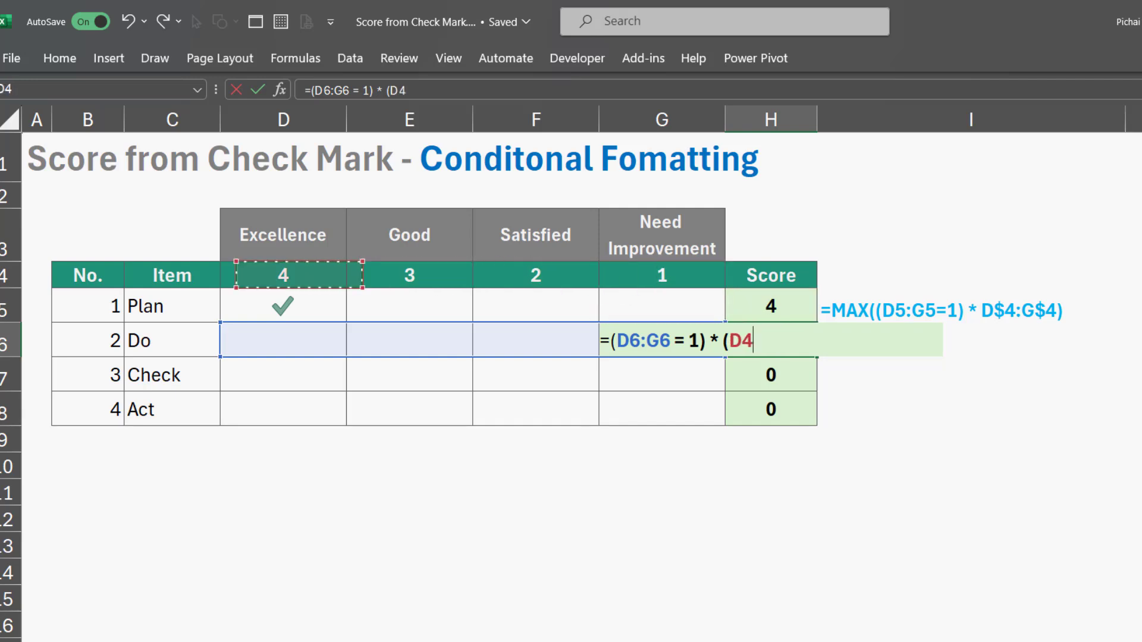
pyautogui.hotkey('shift', 'Right')
pyautogui.hotkey('shift', 'Right')
pyautogui.hotkey('shift', 'Right')
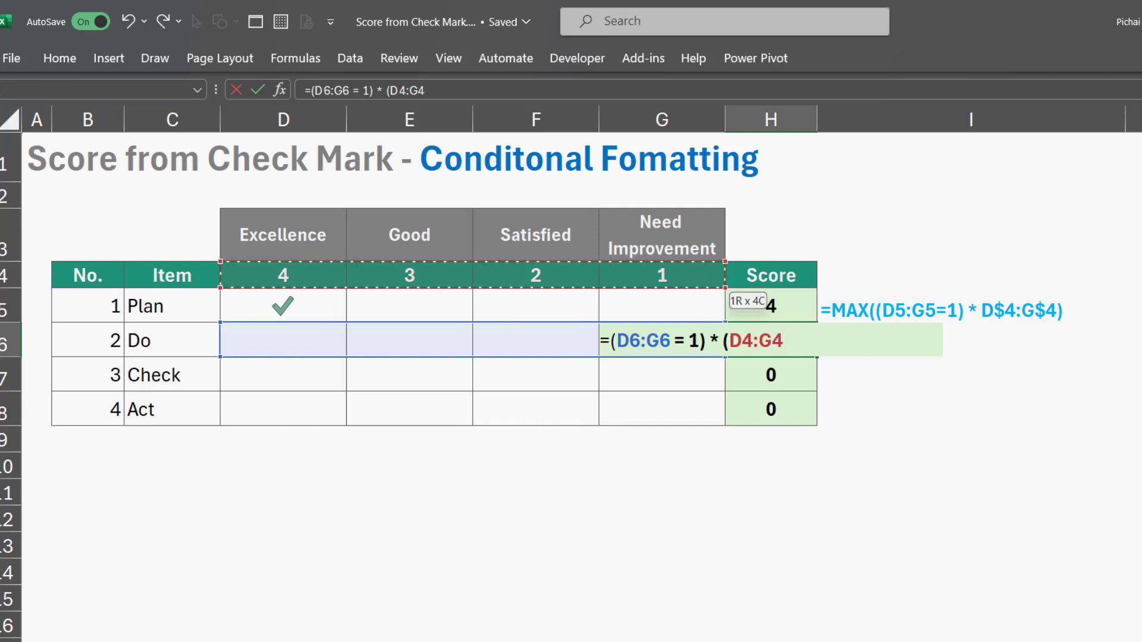
pyautogui.write(')')
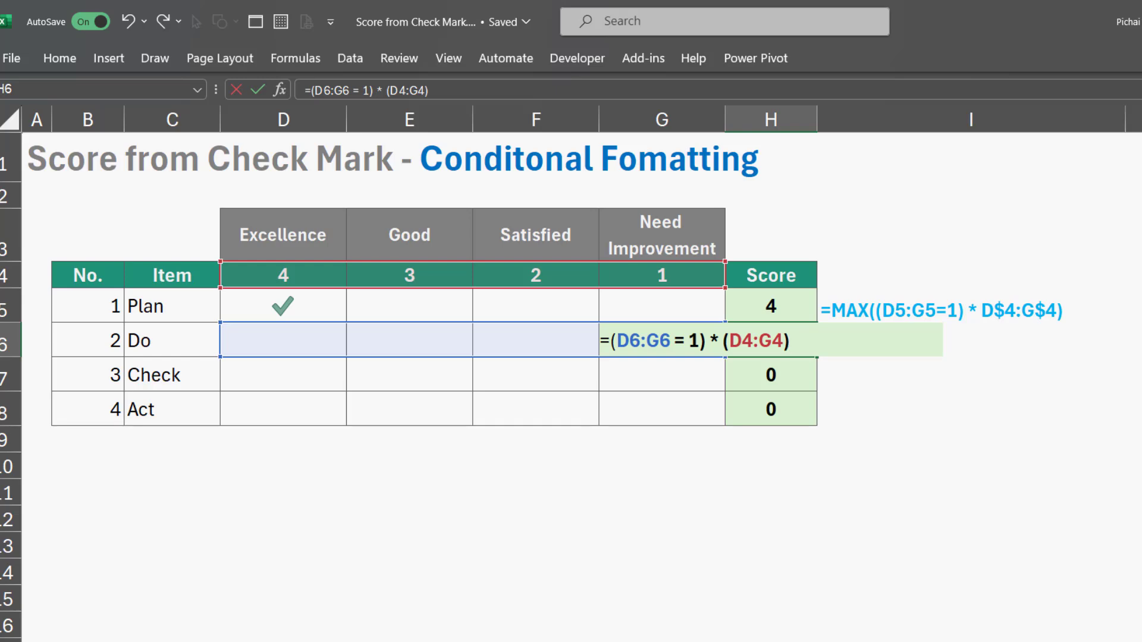
pyautogui.press('Return')
# Narrow column I so the values spilled from H6 are all visible
pyautogui.press('Up')
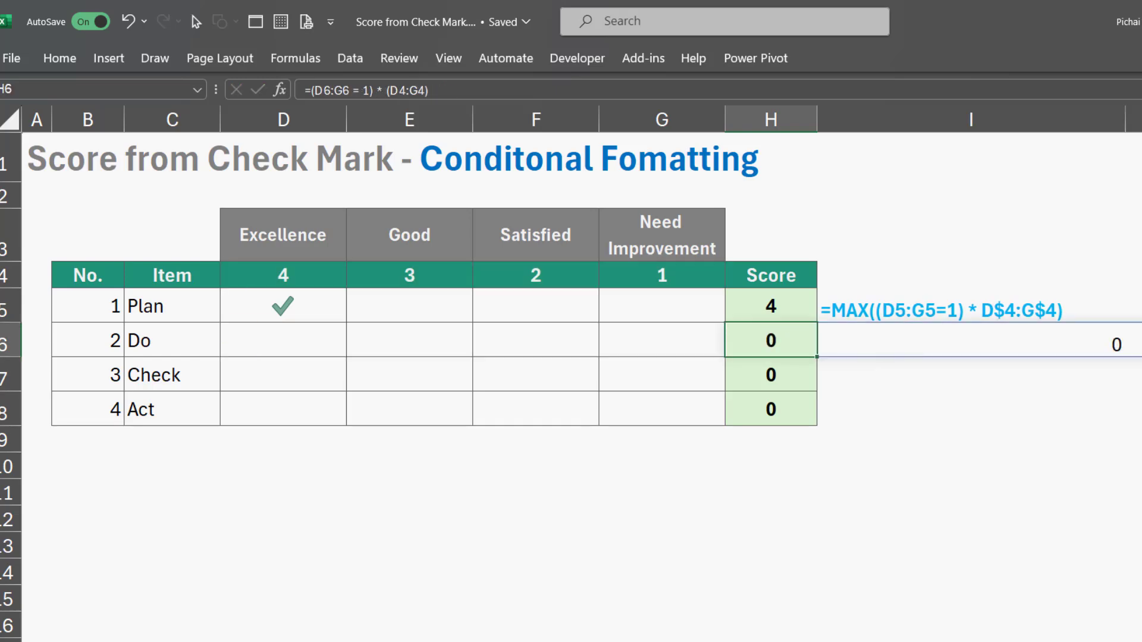
pyautogui.press('Right')
pyautogui.press('Left')
pyautogui.press('Right')
pyautogui.press('Right')
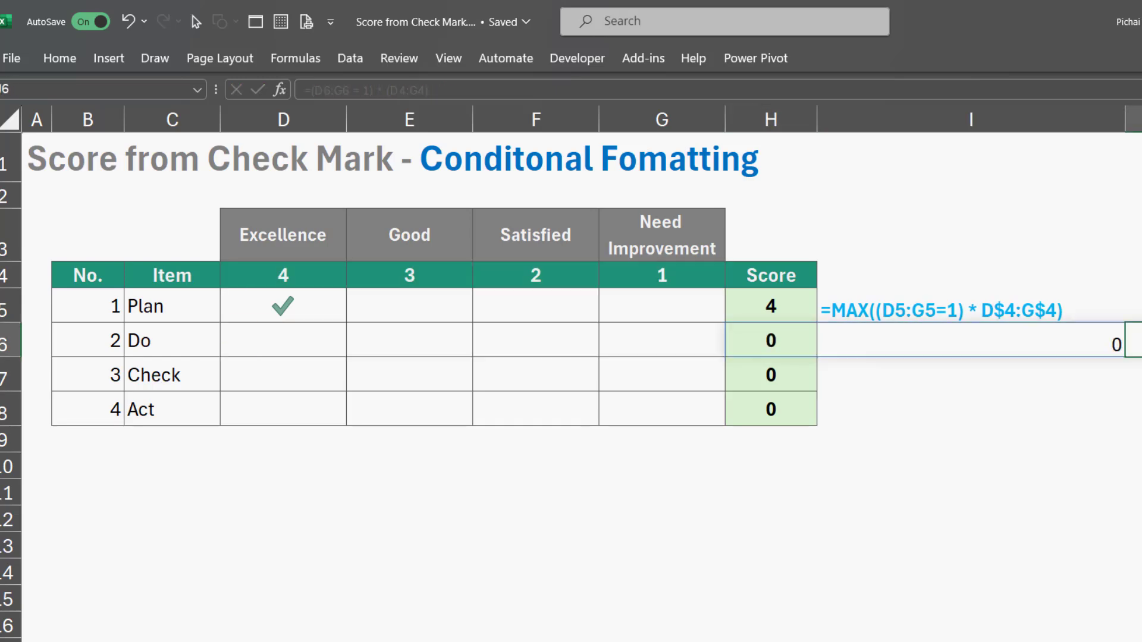
pyautogui.press('Left')
pyautogui.press('Left')
pyautogui.press('Right')
pyautogui.press('Right')
pyautogui.press('Left')
pyautogui.press('Left')
pyautogui.press('Left')
pyautogui.press('Left')
pyautogui.press('Left')
pyautogui.press('Left')
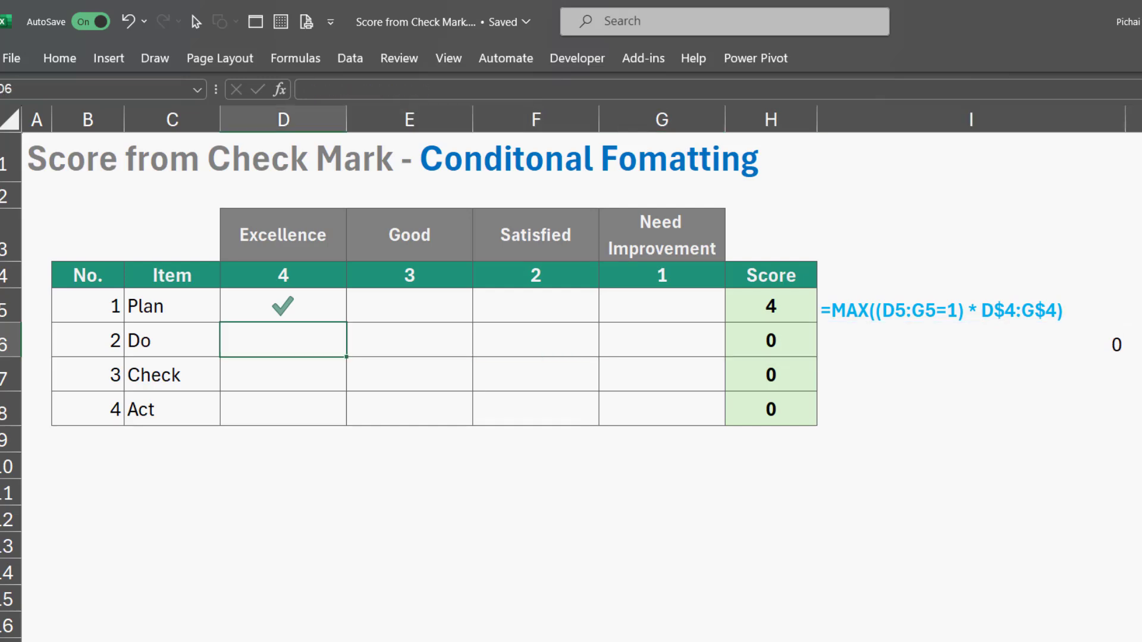
pyautogui.press('Right')
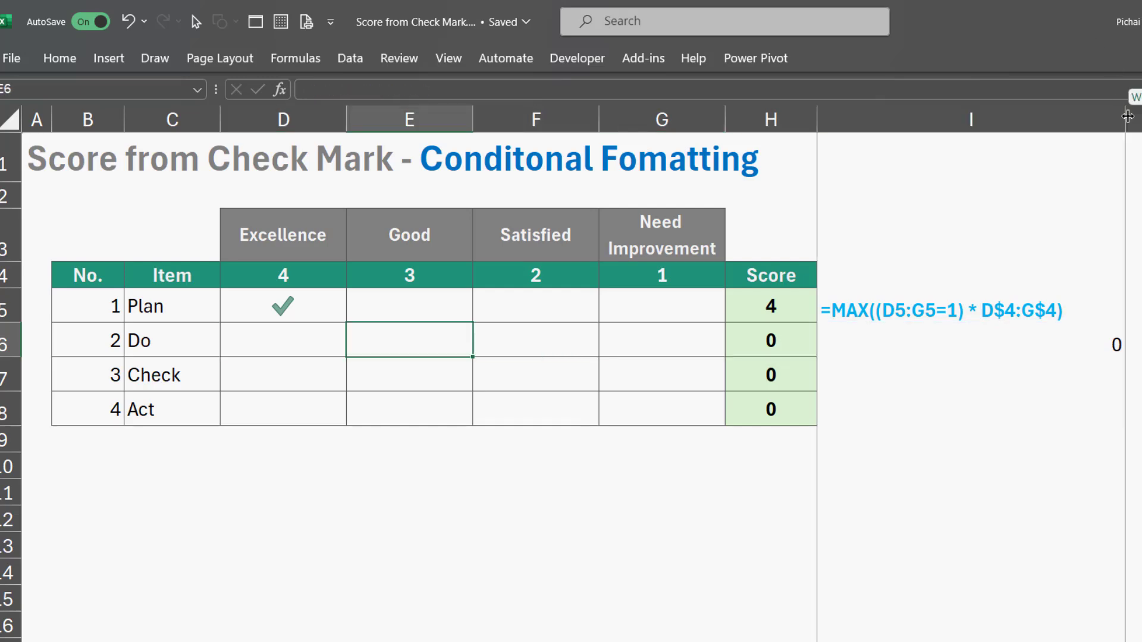
pyautogui.moveTo(1124, 119); pyautogui.dragTo(876, 119)
pyautogui.click(770, 339)
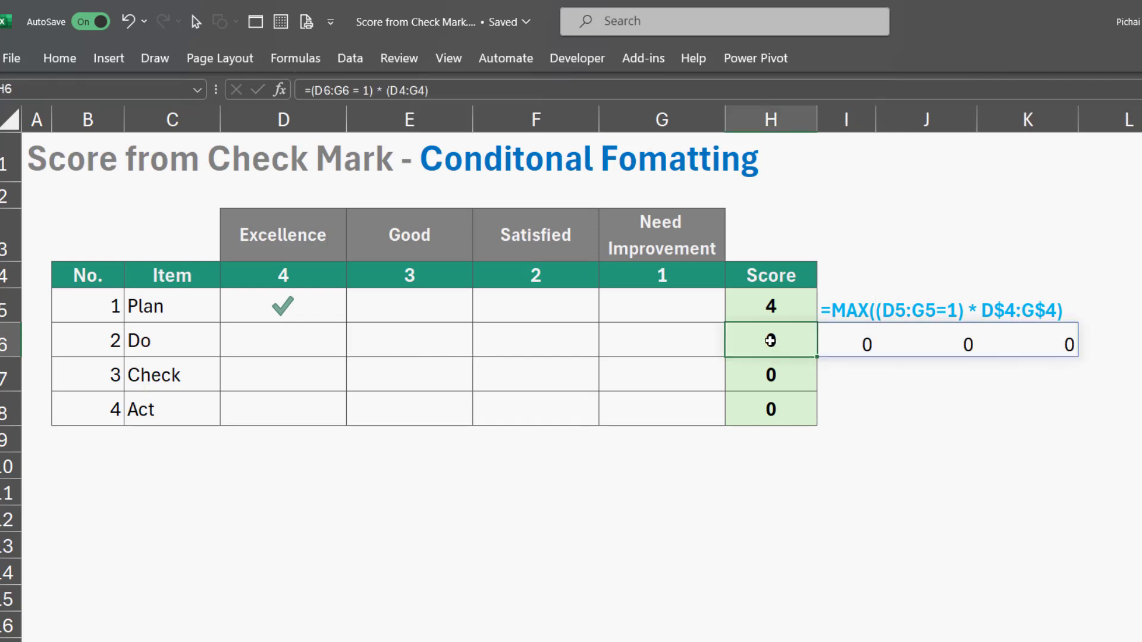
# Enter 1 in D6 and E6, checking the spill shows 4 and 3
pyautogui.click(336, 337)
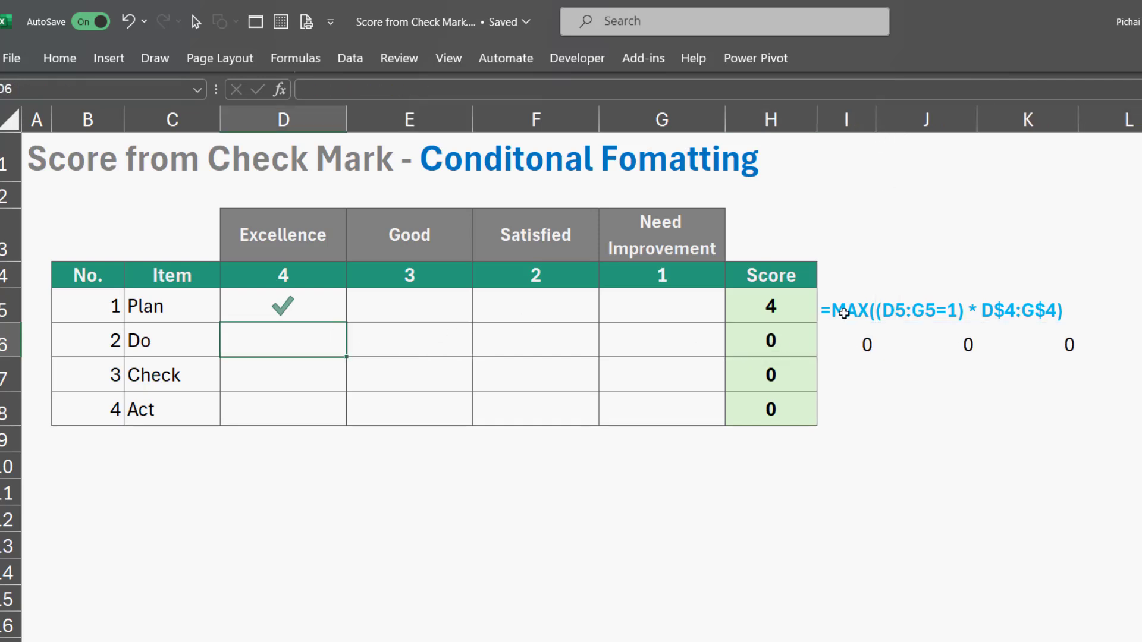
pyautogui.write('1')
pyautogui.press('Tab')
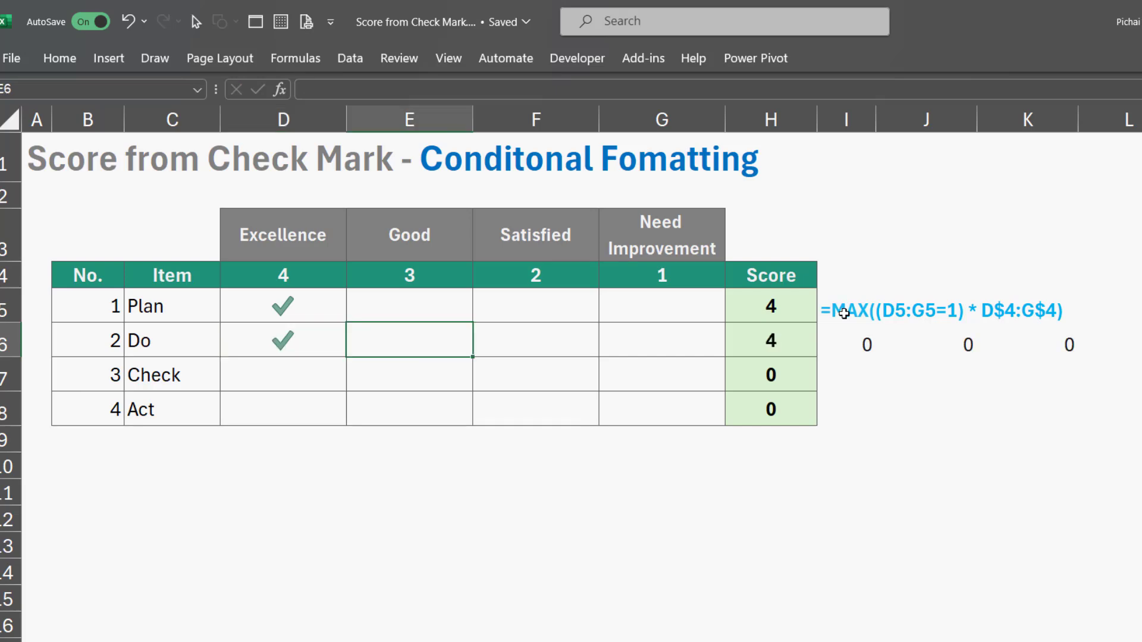
pyautogui.click(784, 340)
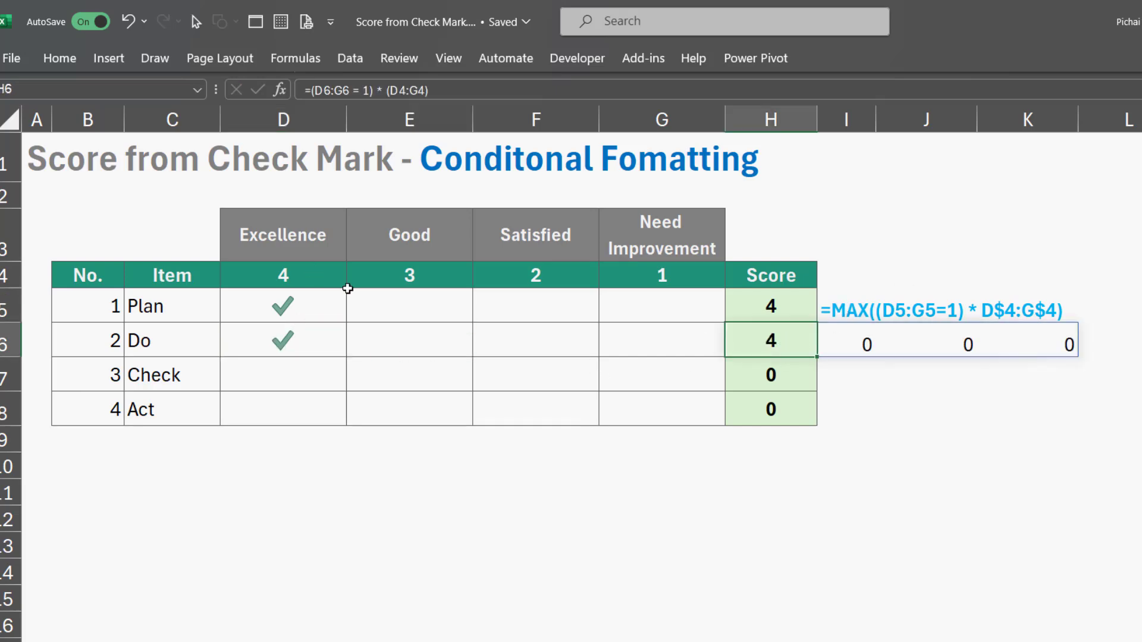
pyautogui.click(452, 344)
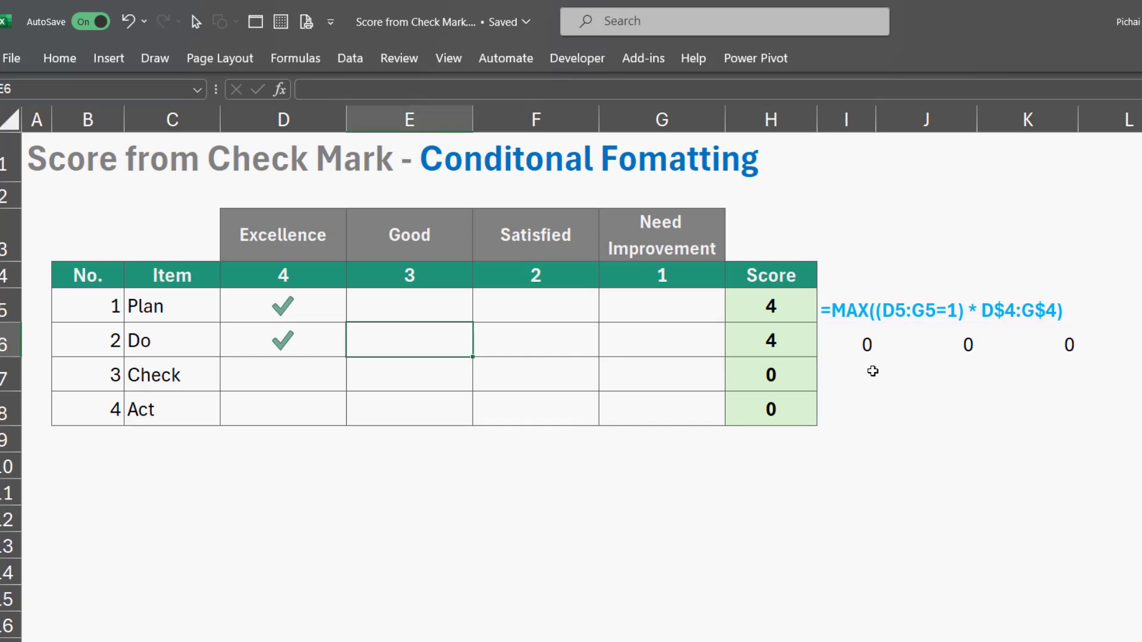
pyautogui.write('1')
pyautogui.press('Tab')
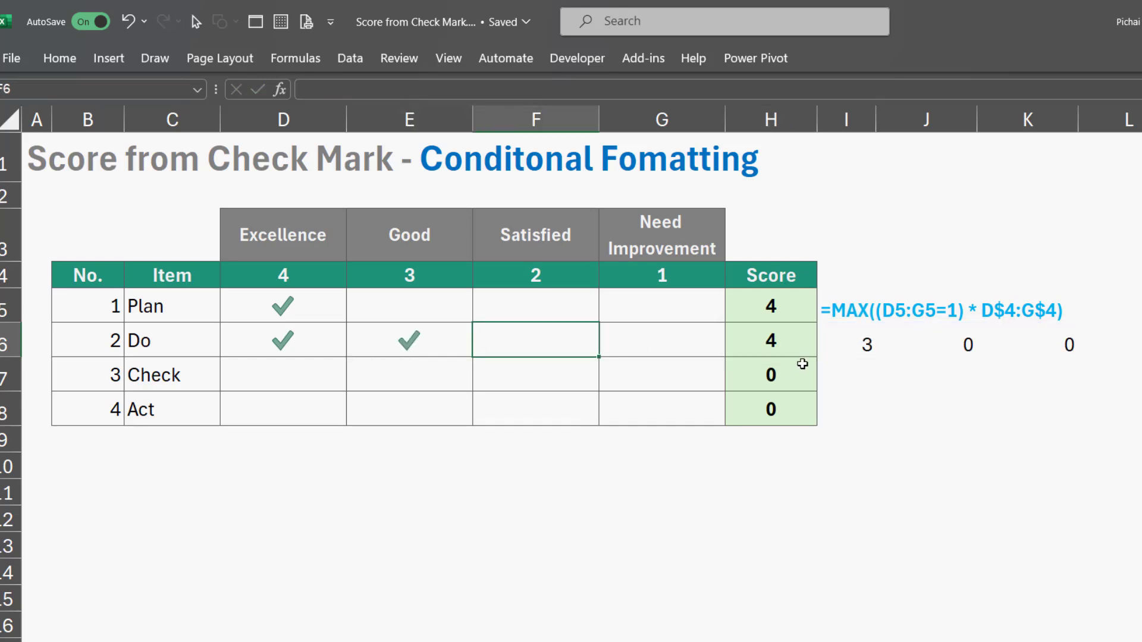
pyautogui.click(863, 344)
pyautogui.click(440, 338)
pyautogui.click(452, 269)
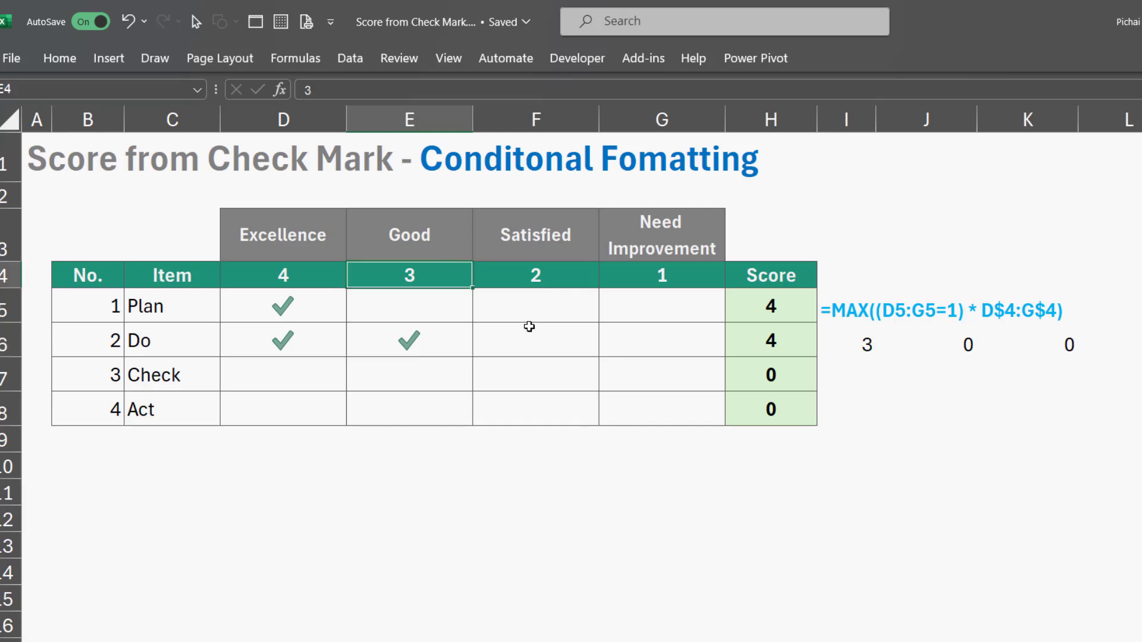
# Enter 1 in F6 and G6 to complete the 4, 3, 2, 1 spill, then reselect D6
pyautogui.click(529, 339)
pyautogui.write('1')
pyautogui.press('Tab')
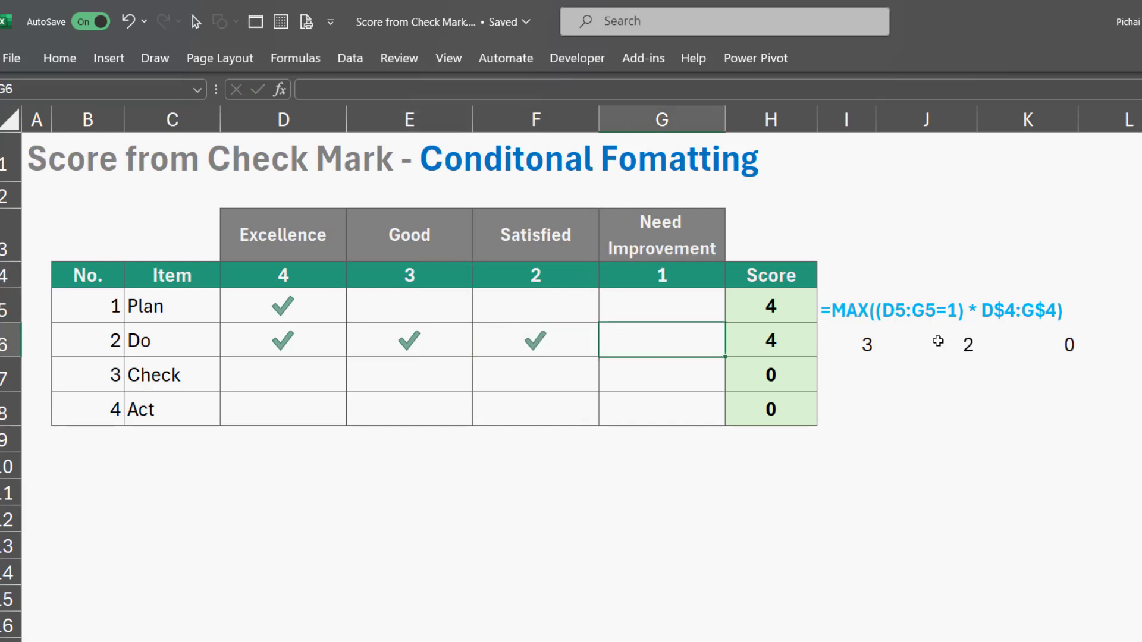
pyautogui.write('1')
pyautogui.hotkey('ctrl', 'Return')
pyautogui.click(304, 349)
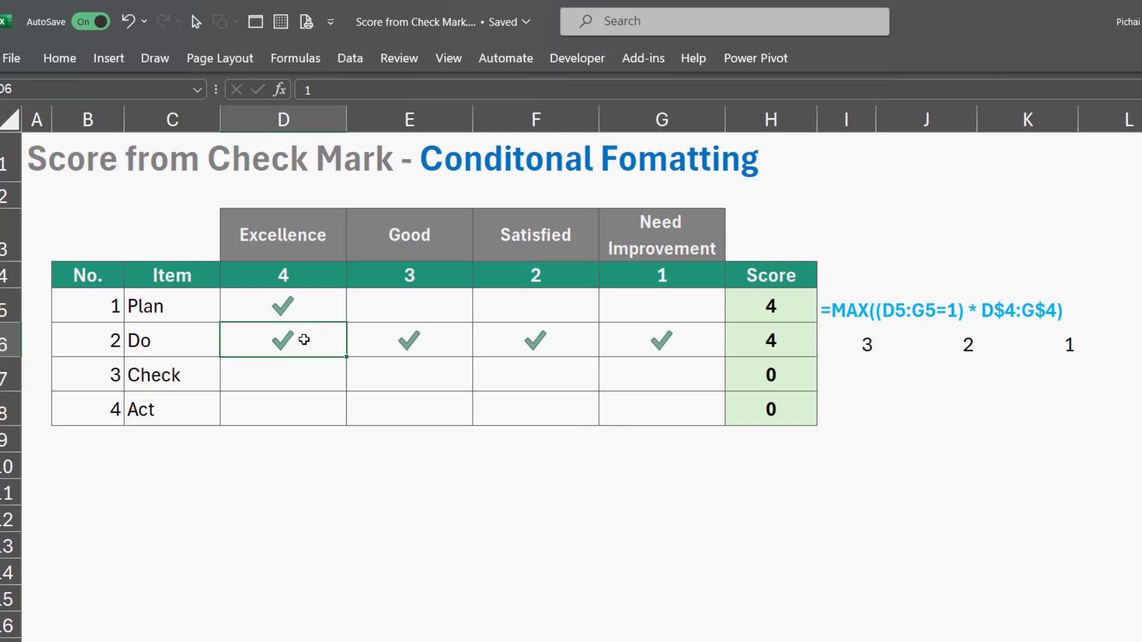
# Wrap H6's Do score formula in MAX and remove the stray asterisk so it returns 4
pyautogui.doubleClick(735, 340)
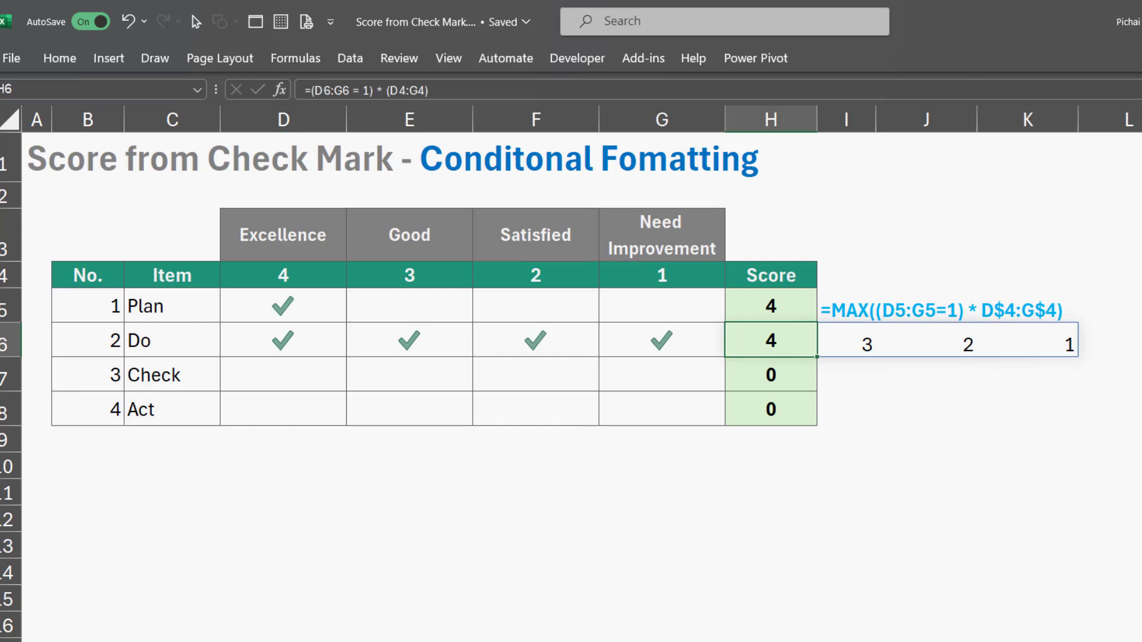
pyautogui.write('M')
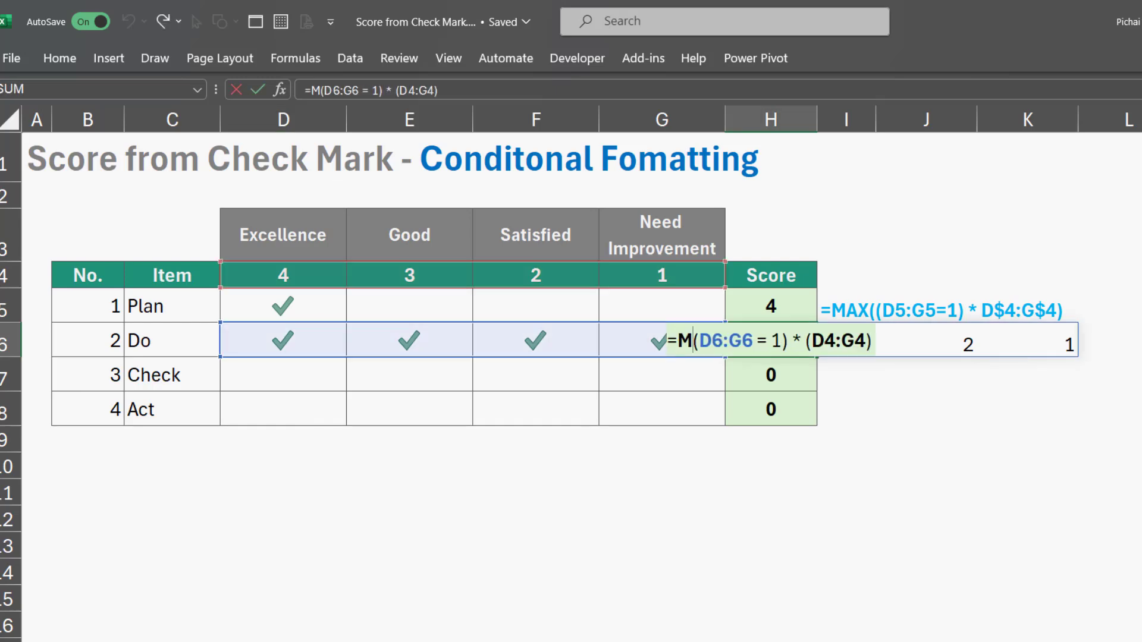
pyautogui.write('ax*(')
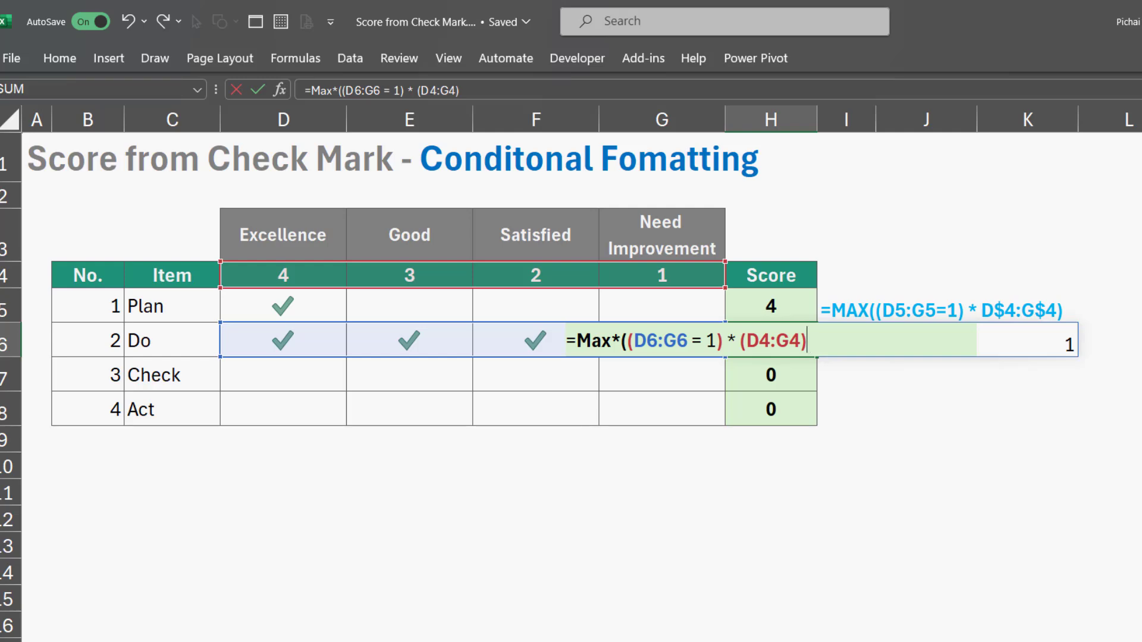
pyautogui.write(' )')
pyautogui.hotkey('ctrl', 'Return')
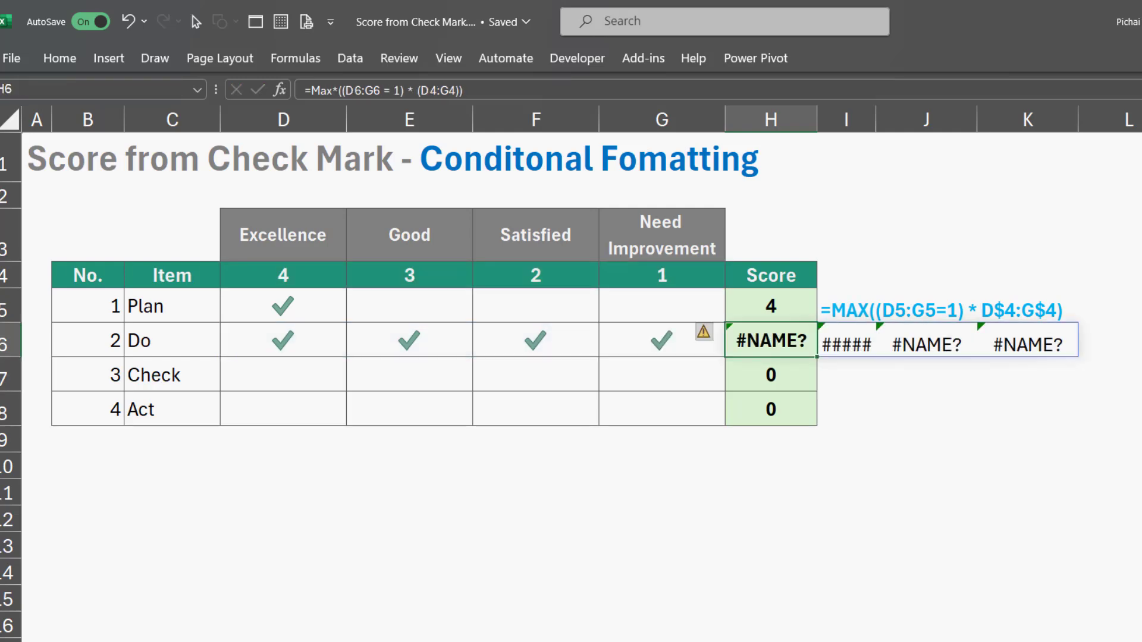
pyautogui.doubleClick(797, 331)
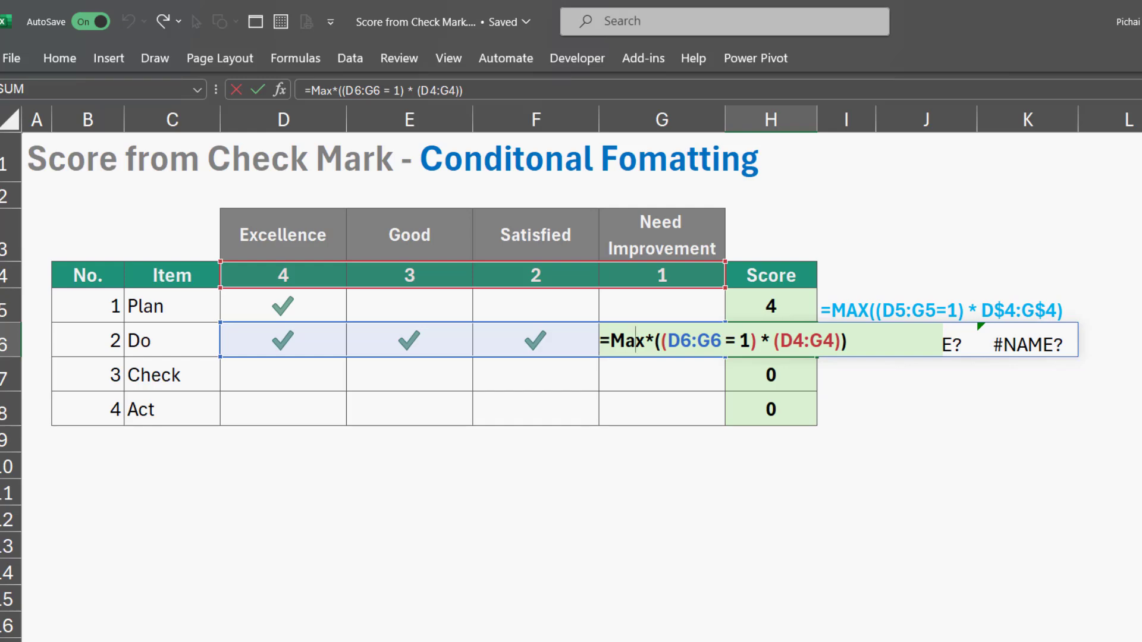
pyautogui.press('Right')
pyautogui.press('Delete')
pyautogui.hotkey('ctrl', 'Return')
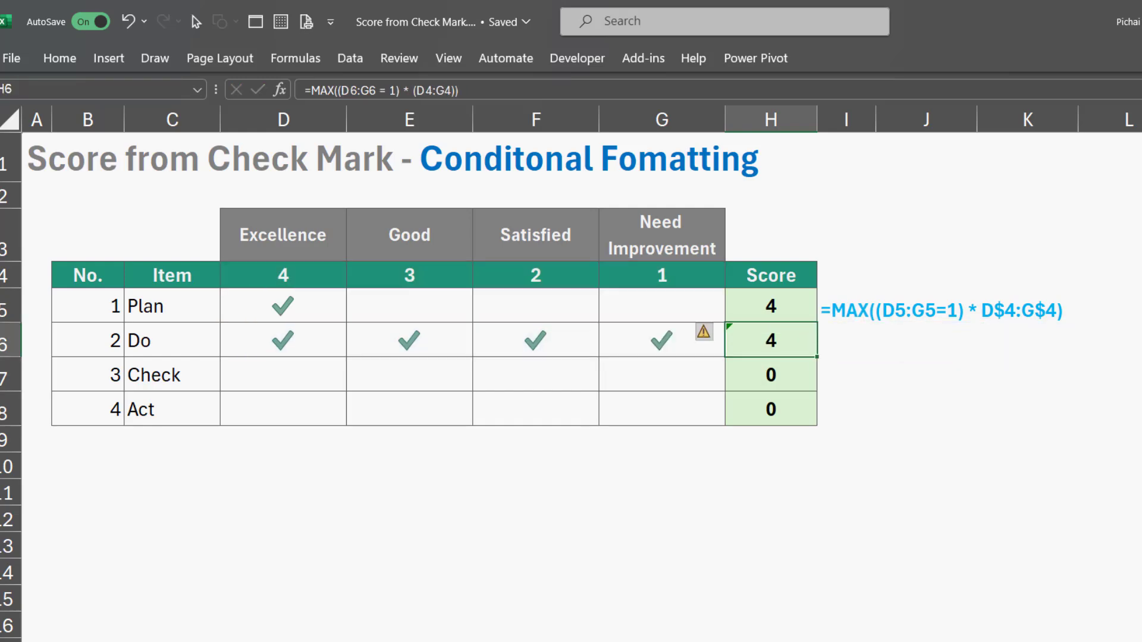
# Clear the Excellence, Good and Satisfied check marks in D6:F6 on the Do row
pyautogui.click(662, 339)
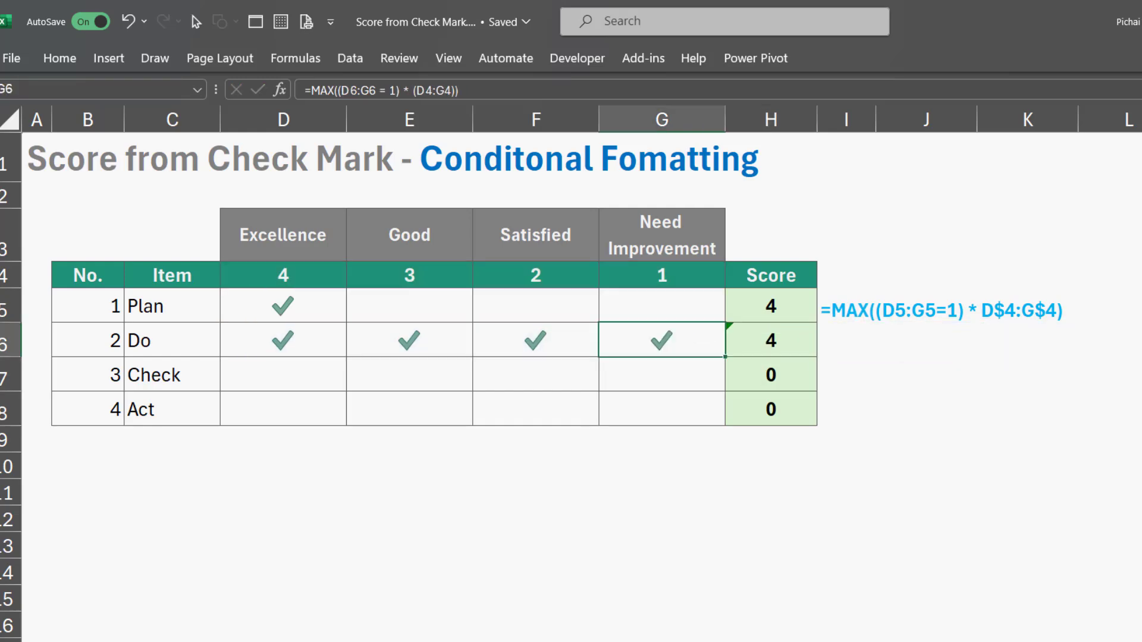
pyautogui.hotkey('shift', 'Left')
pyautogui.hotkey('shift', 'Left')
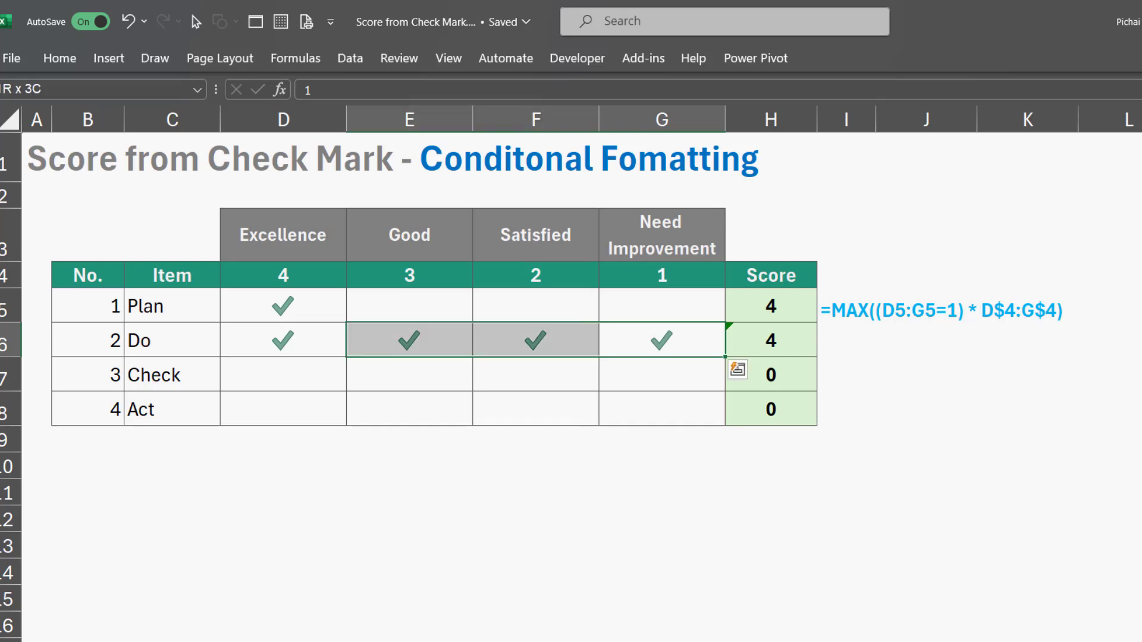
pyautogui.press('Left')
pyautogui.press('Left')
pyautogui.press('Left')
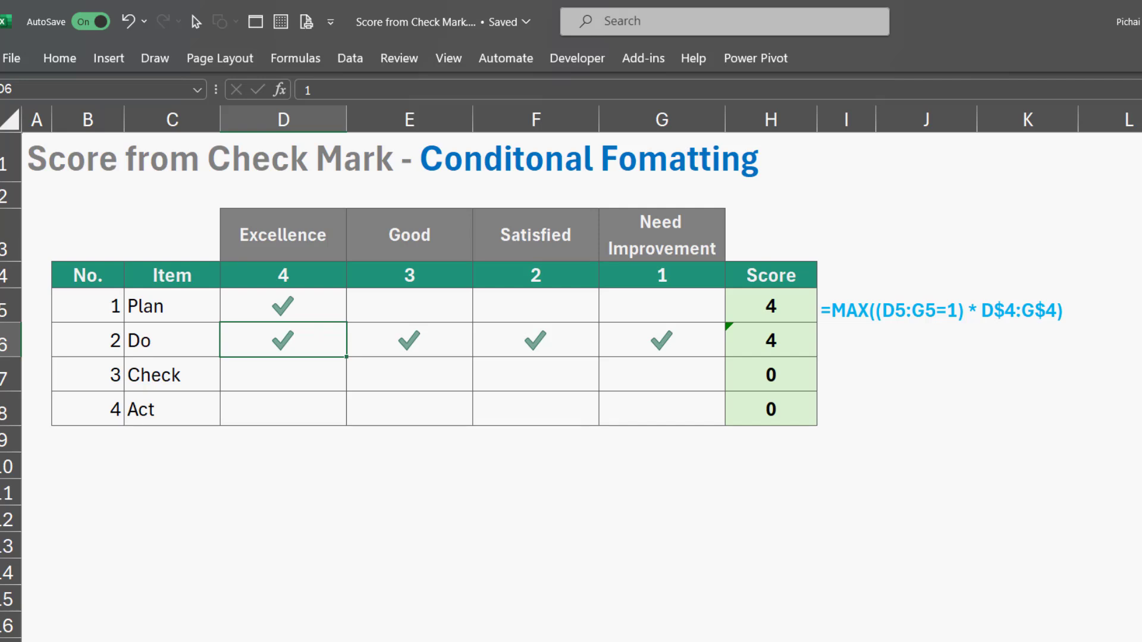
pyautogui.press('Delete')
pyautogui.press('Right')
pyautogui.press('Delete')
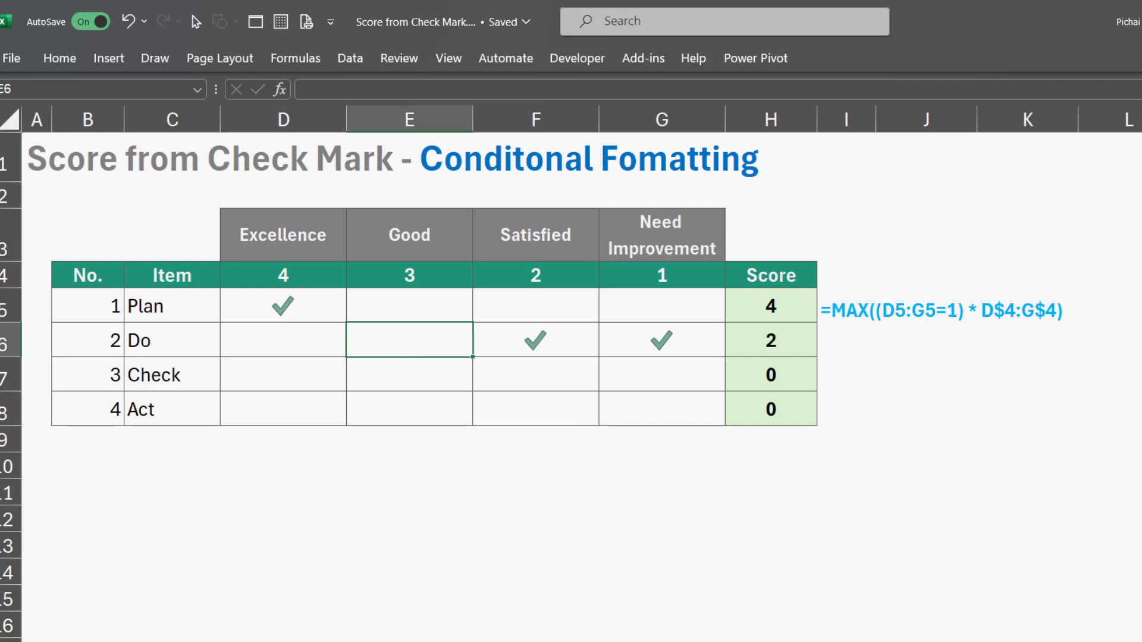
pyautogui.press('Right')
pyautogui.press('Delete')
# Re-enter 1 in D6, then delete it again so only Need Improvement stays ticked
pyautogui.press('Left')
pyautogui.press('Left')
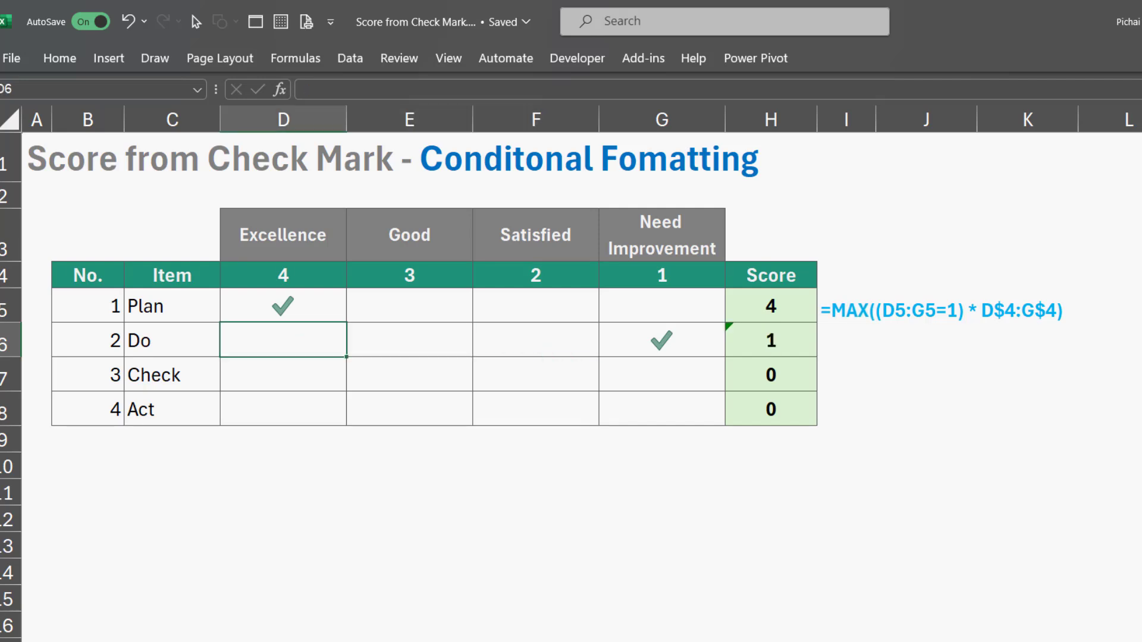
pyautogui.write('1')
pyautogui.press('Right')
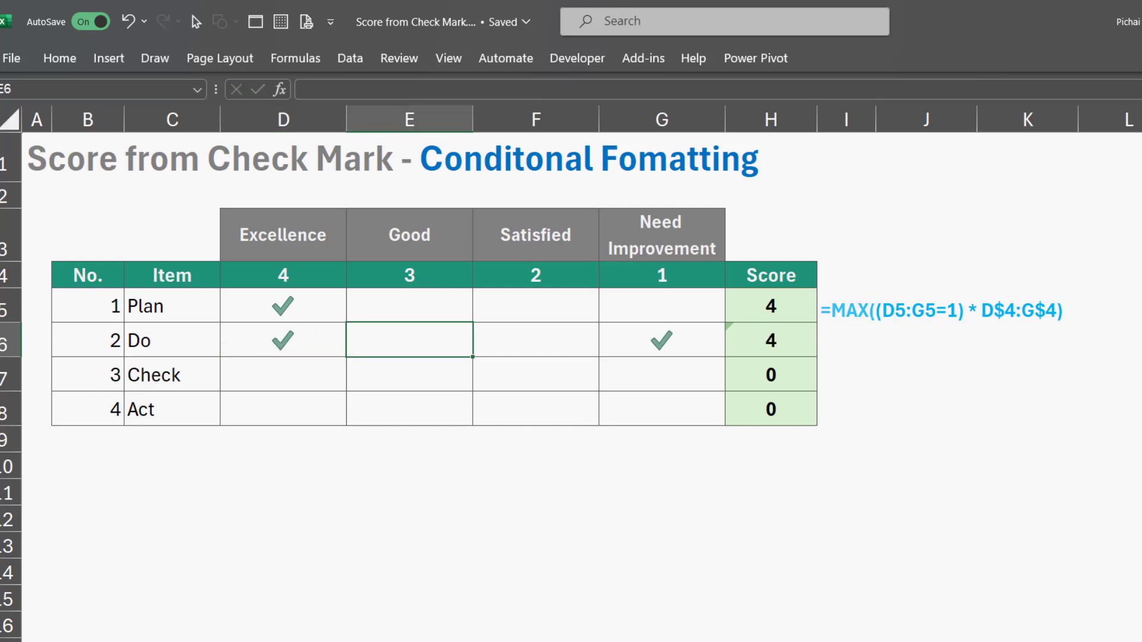
pyautogui.press('Right')
pyautogui.press('Left')
pyautogui.press('Left')
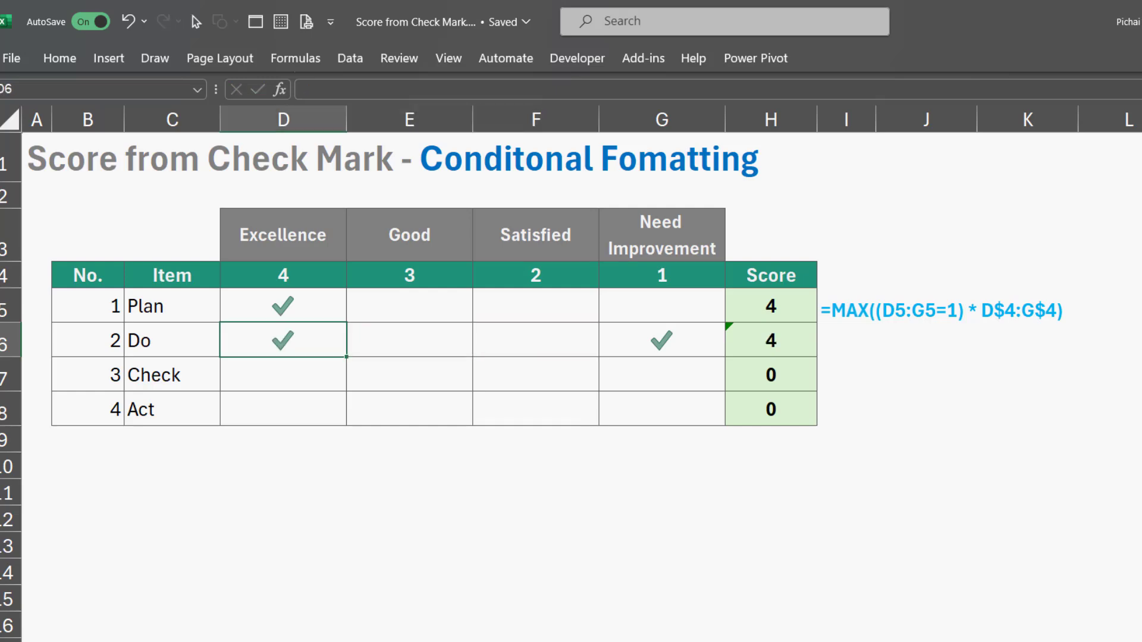
pyautogui.press('Delete')
pyautogui.press('Right')
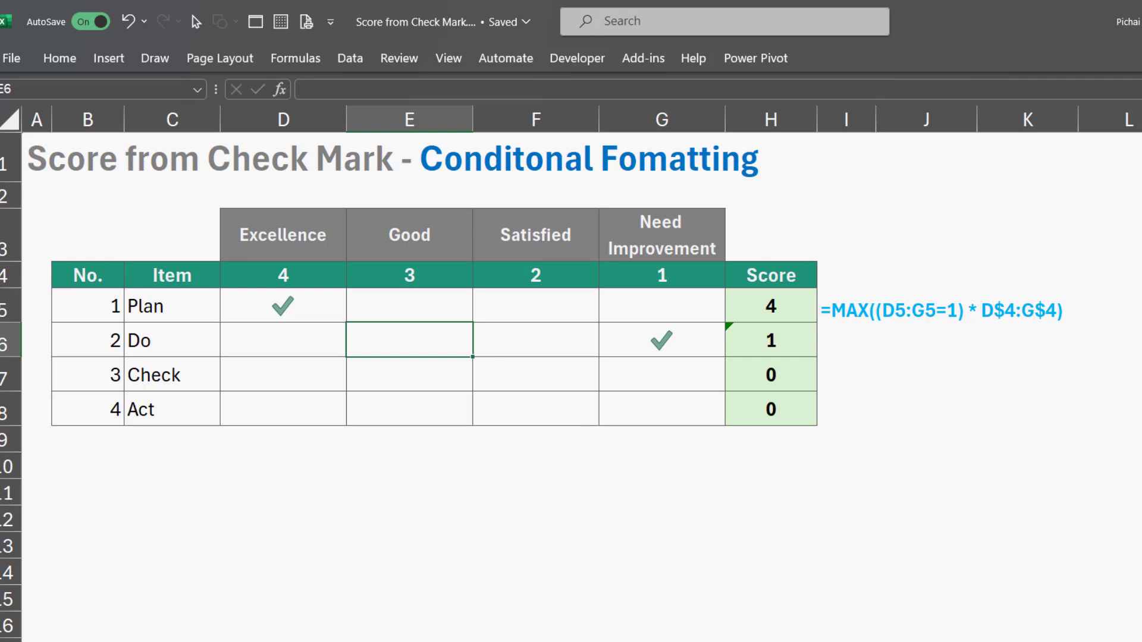
pyautogui.press('Right')
# Select H6 and review the Do row's MAX score formula without changing it
pyautogui.press('Right')
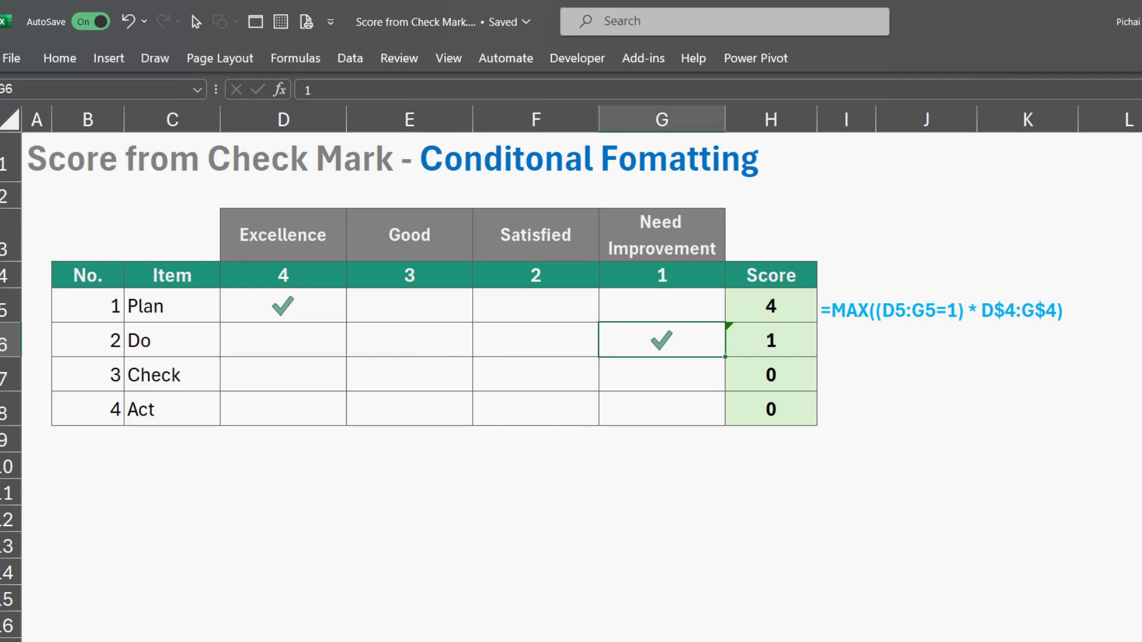
pyautogui.press('Right')
pyautogui.hotkey('shift', 'Down')
pyautogui.hotkey('shift', 'Down')
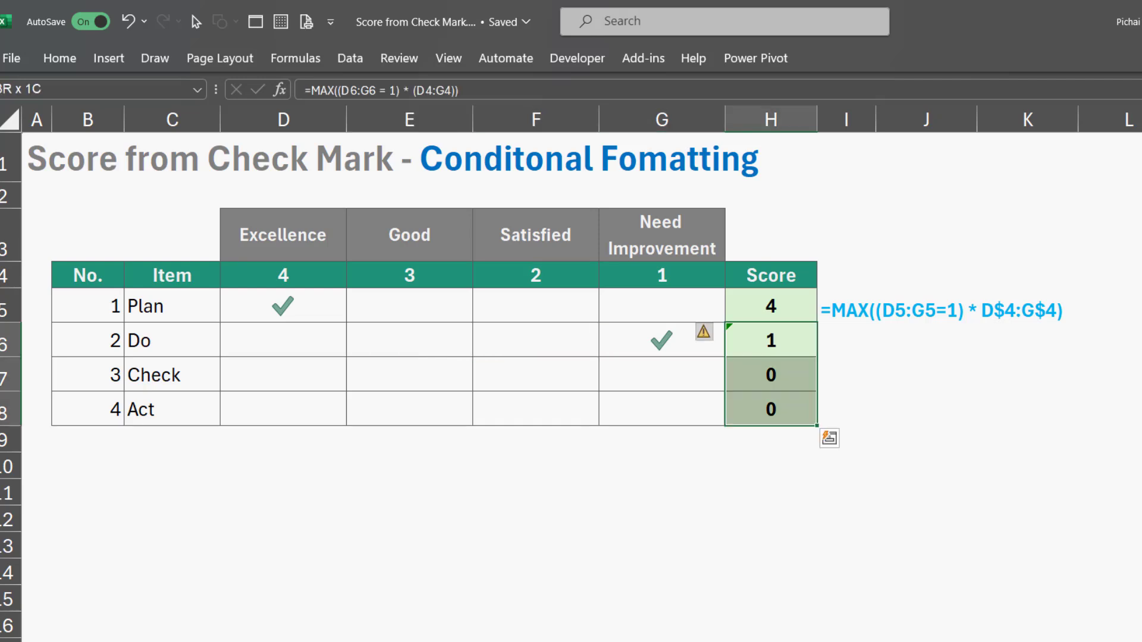
pyautogui.hotkey('shift', 'Up')
pyautogui.hotkey('shift', 'Up')
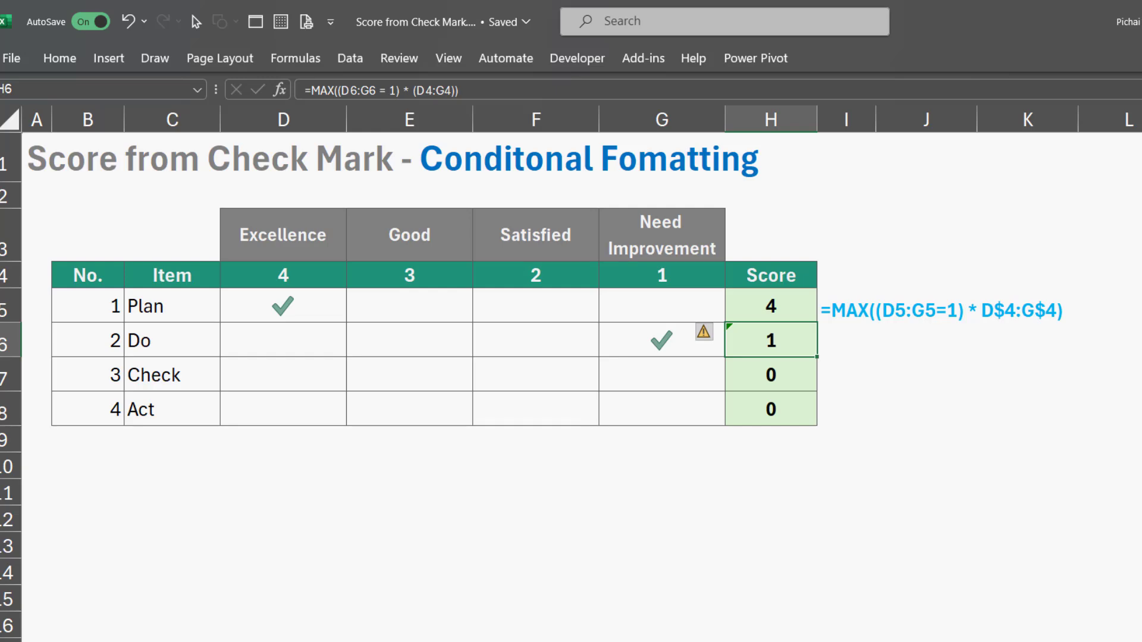
pyautogui.press('F2')
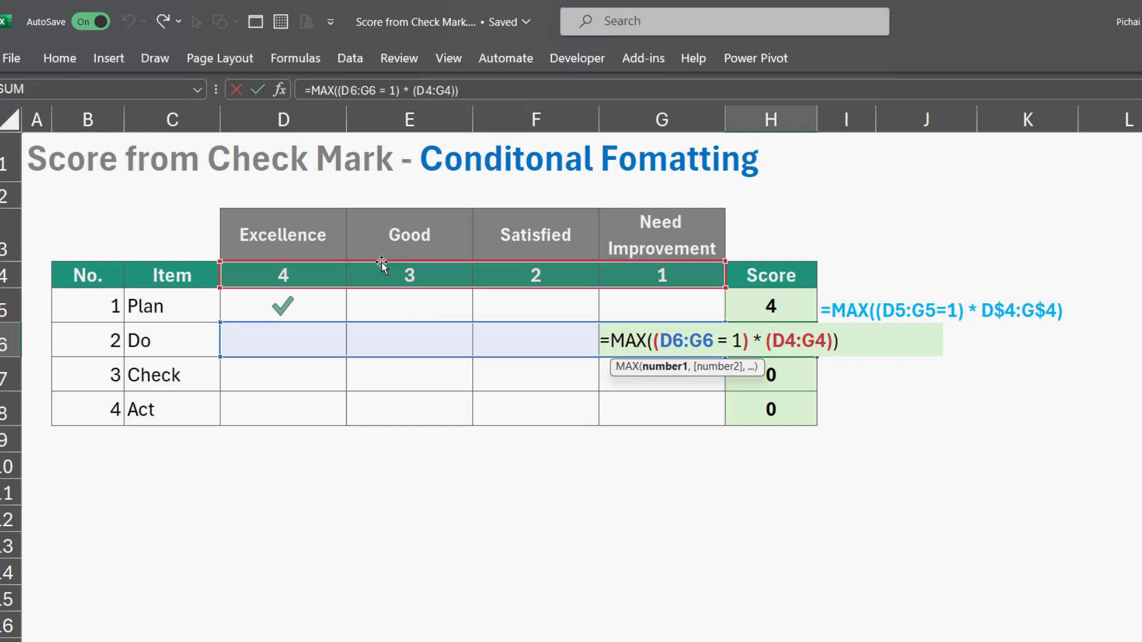
pyautogui.press('Escape')
# Inspect the H7 and H8 formulas' drifted weight ranges, then reopen H6 at D4:G4
pyautogui.moveTo(771, 340); pyautogui.dragTo(770, 409)
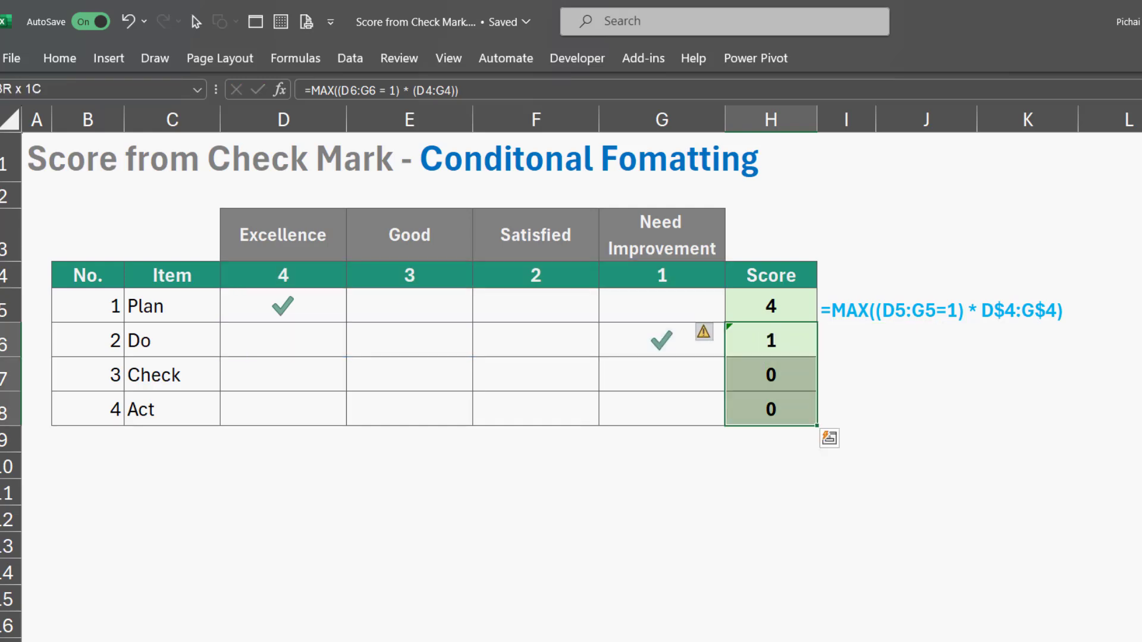
pyautogui.click(771, 374)
pyautogui.press('F2')
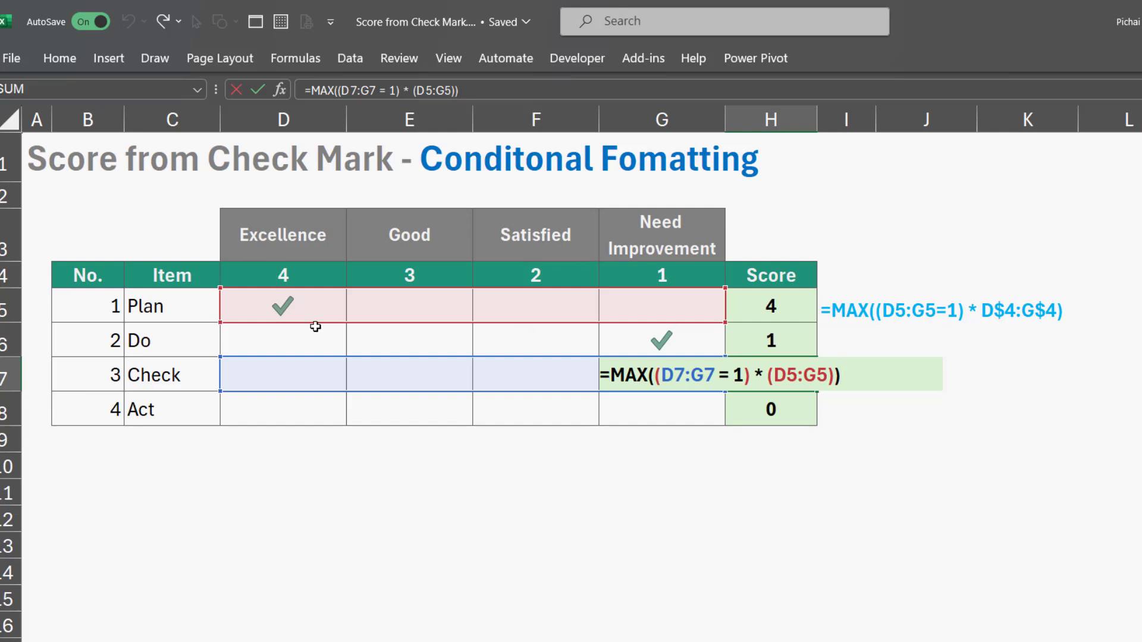
pyautogui.click(773, 409)
pyautogui.press('F2')
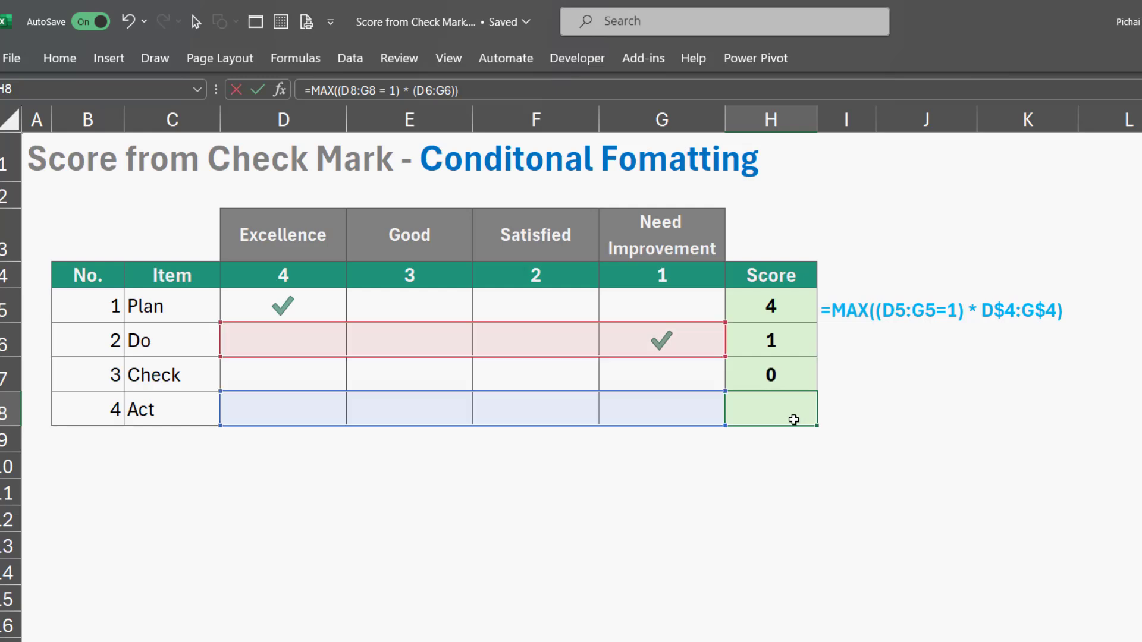
pyautogui.click(785, 339)
pyautogui.press('F2')
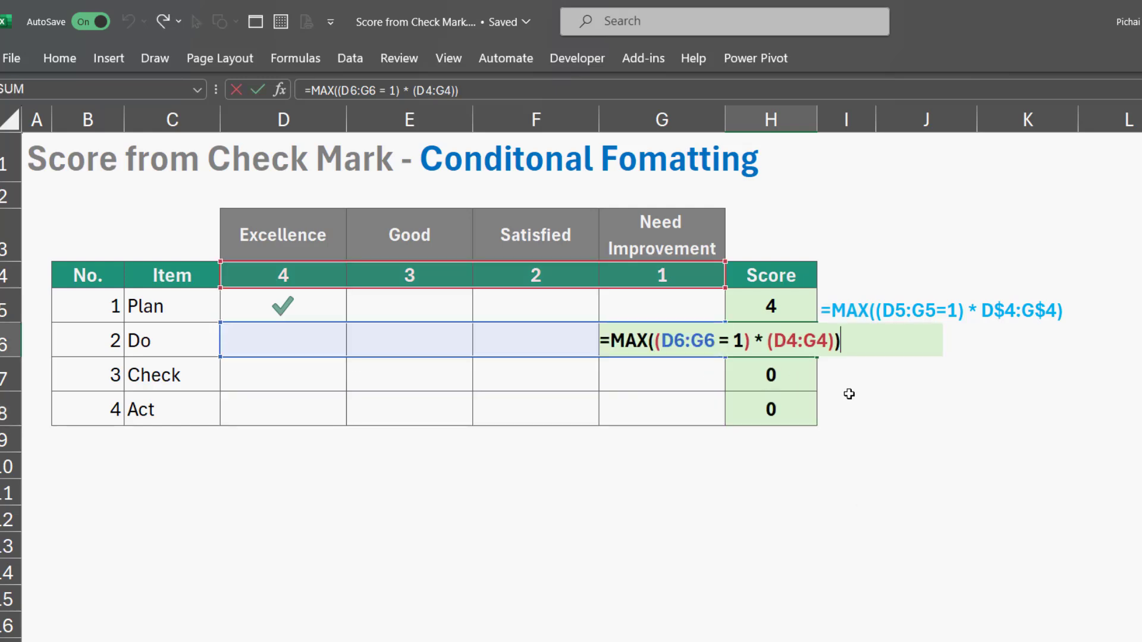
pyautogui.click(782, 336)
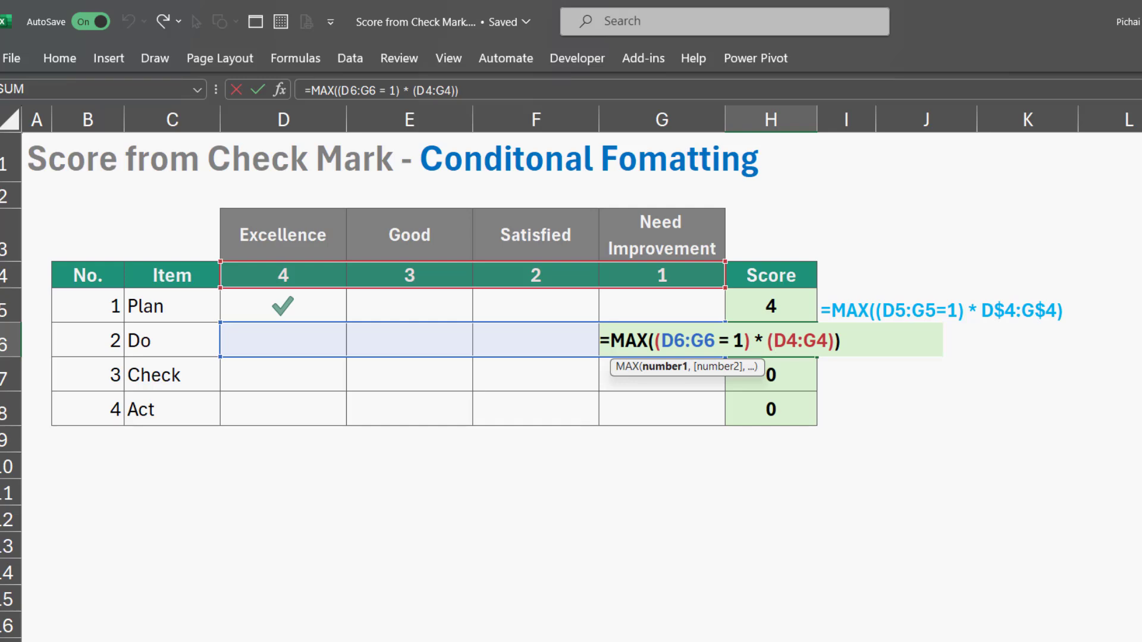
# Make the weight range absolute as D$4:G$4 in H6's MAX formula
pyautogui.press('F4')
pyautogui.press('Right')
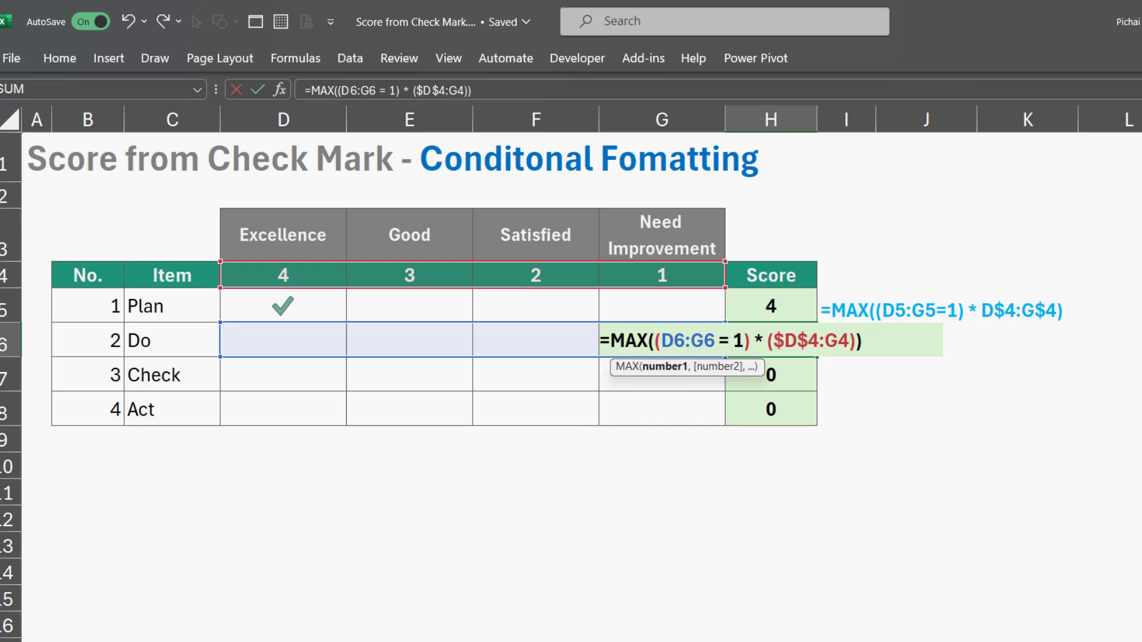
pyautogui.press('F4')
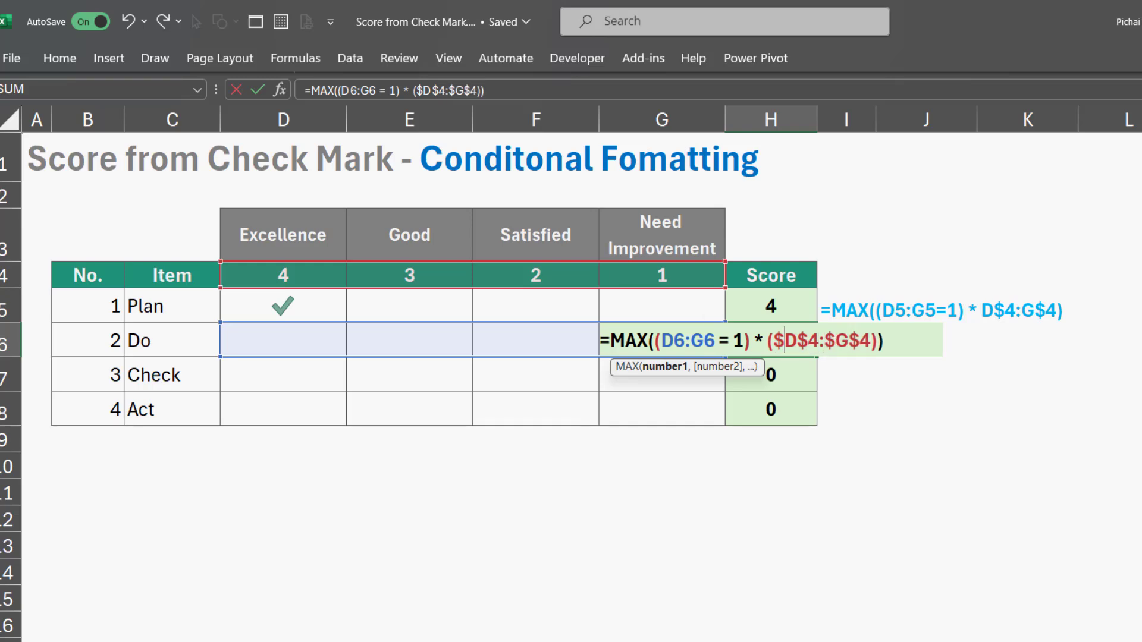
pyautogui.click(784, 340)
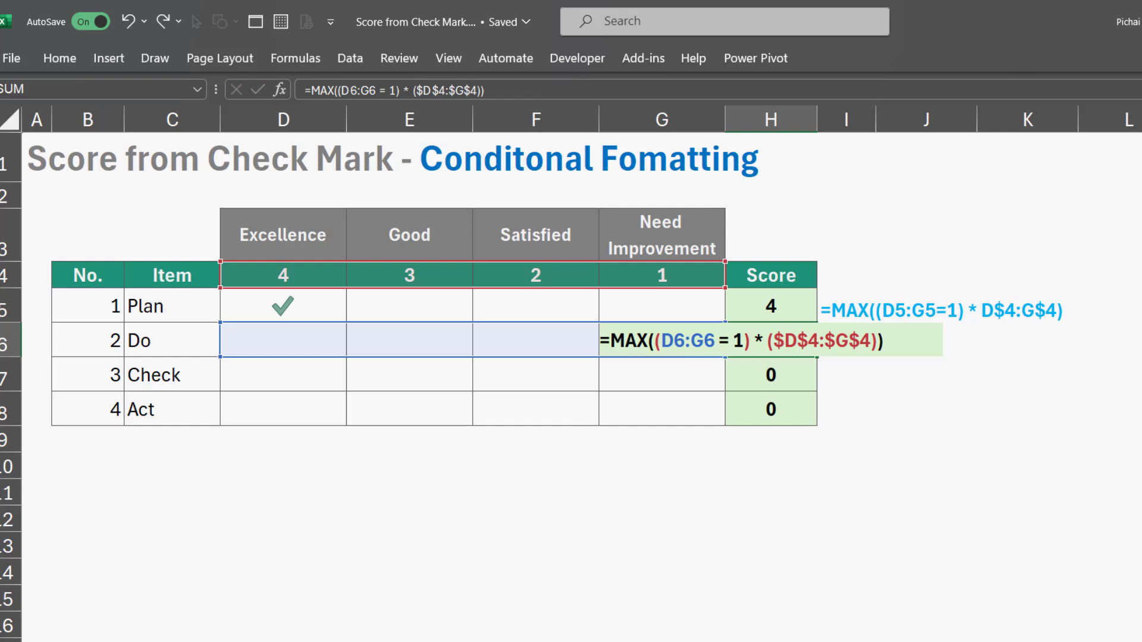
pyautogui.hotkey('ctrl', 'Return')
# Copy the corrected score formula down to H7 and H8 and verify both
pyautogui.moveTo(771, 341); pyautogui.dragTo(771, 409)
pyautogui.press('Down')
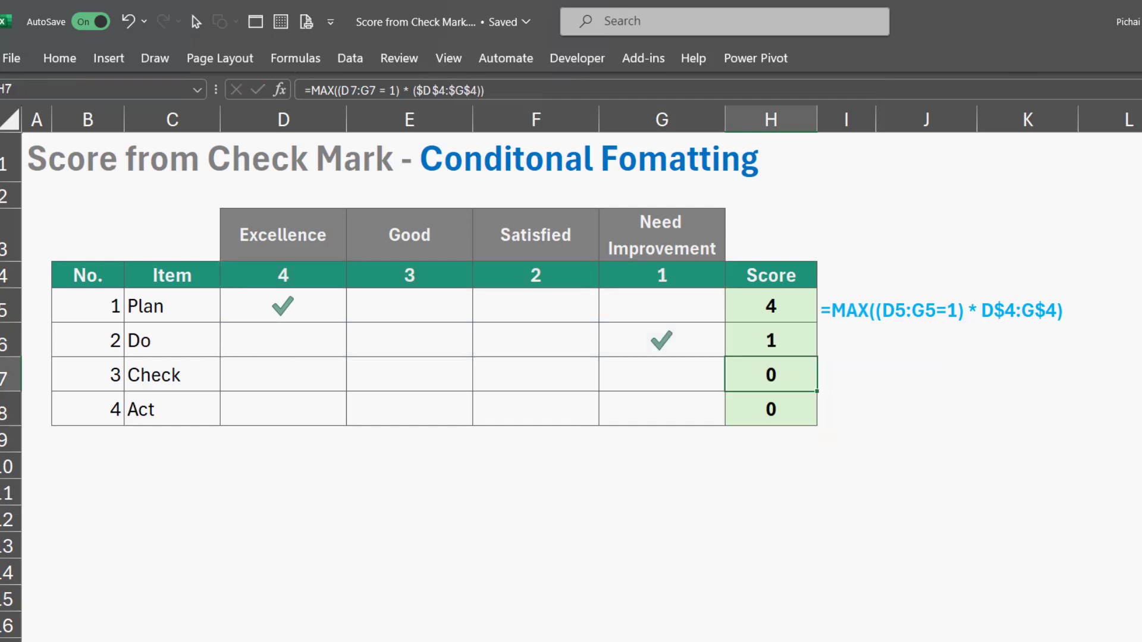
pyautogui.press('F2')
pyautogui.press('Return')
pyautogui.press('F2')
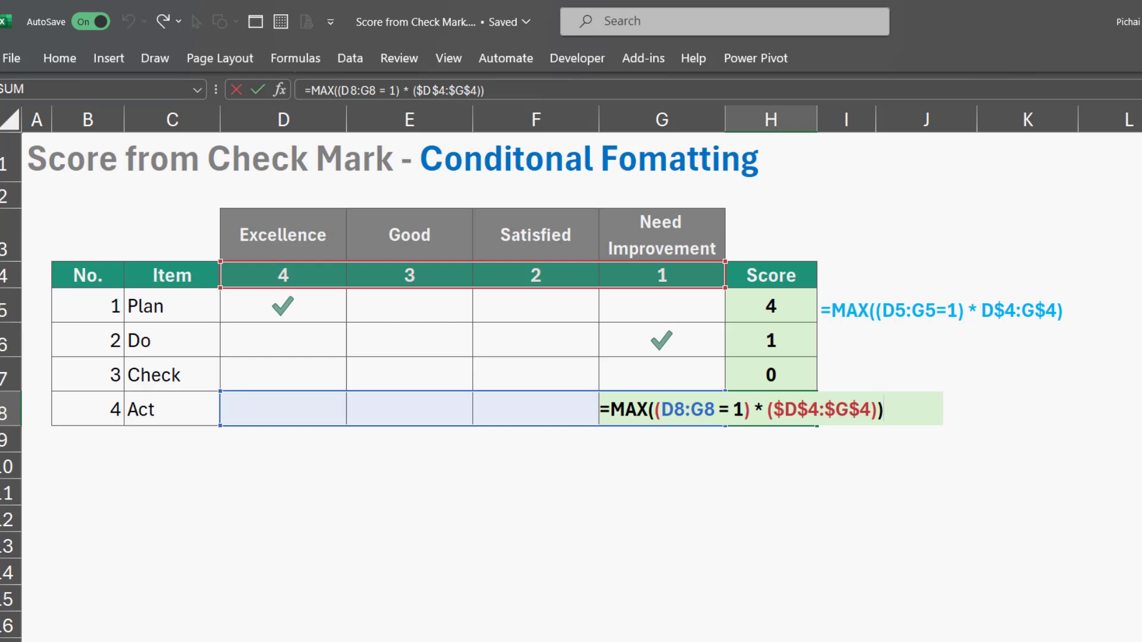
pyautogui.hotkey('ctrl', 'Return')
# Mark Good with 1 in E7 for Check, clearing the extra Satisfied mark
pyautogui.click(661, 340)
pyautogui.click(409, 375)
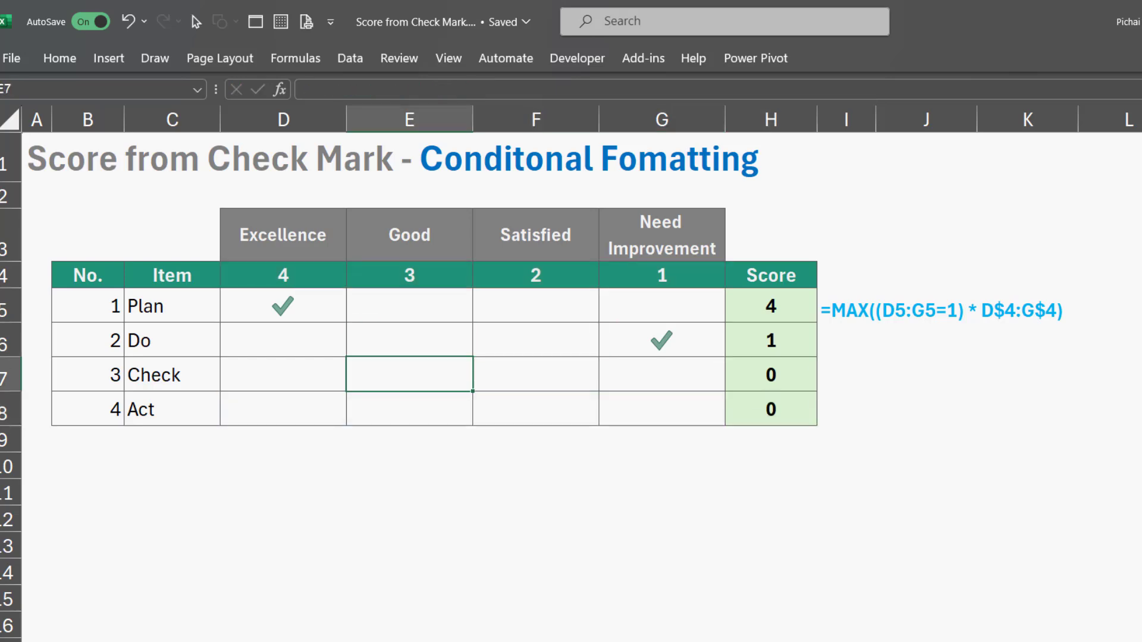
pyautogui.write('1')
pyautogui.press('Tab')
pyautogui.write('1')
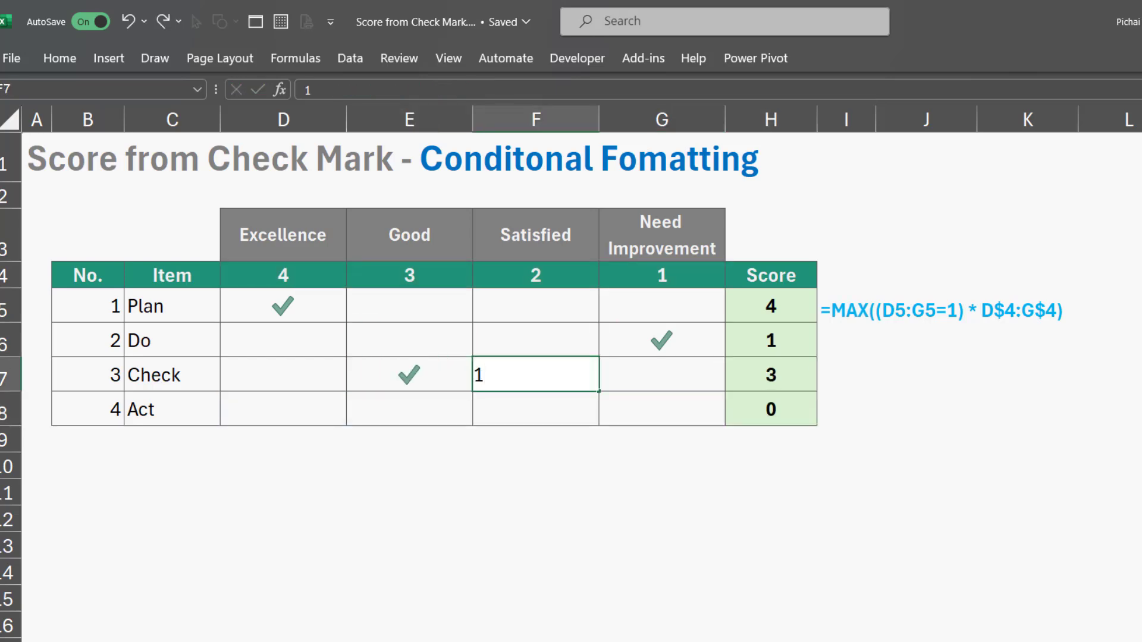
pyautogui.hotkey('ctrl', 'Return')
pyautogui.press('Delete')
# Mark Excellence with 1 in D8 for Act, then move to the Symbol / Emoji sheet
pyautogui.click(283, 409)
pyautogui.write('1')
pyautogui.press('Up')
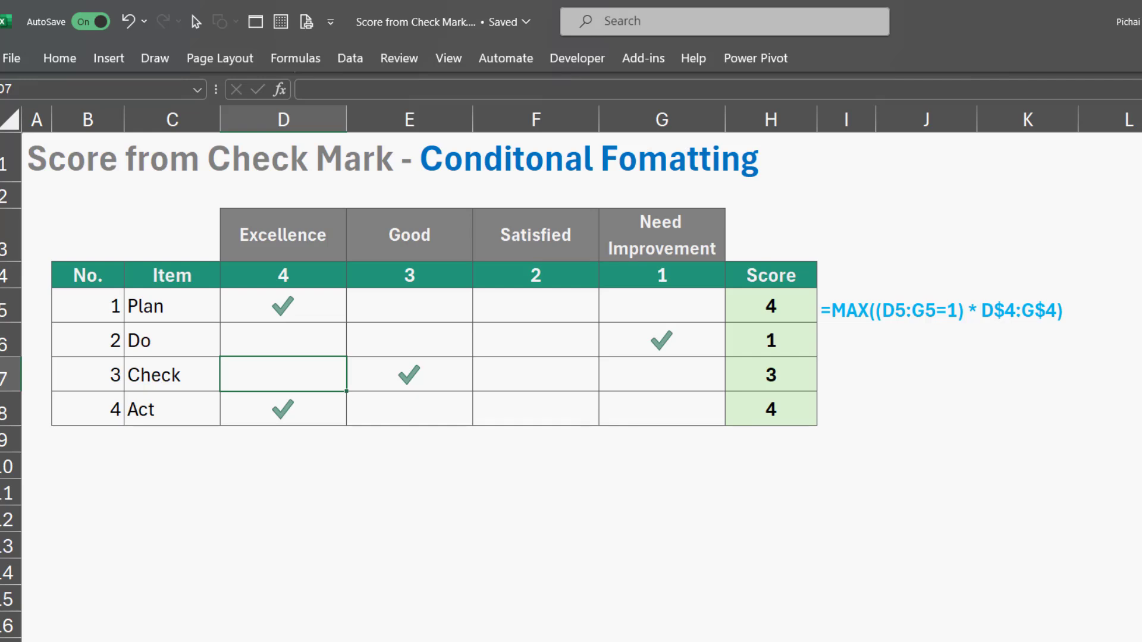
pyautogui.press('Up')
pyautogui.press('Up')
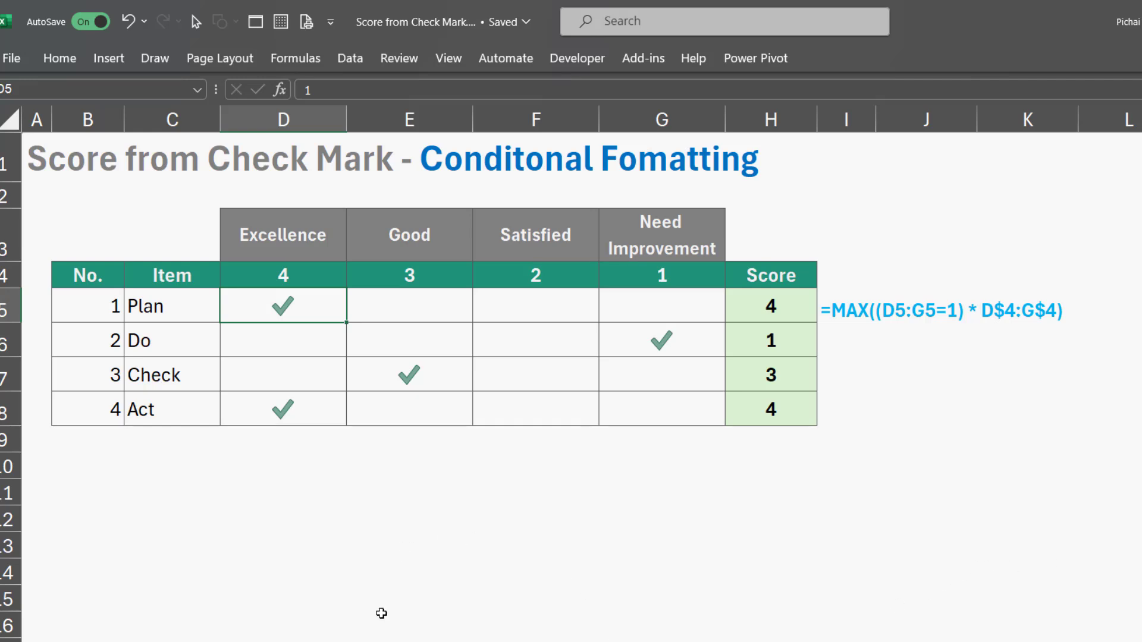
pyautogui.hotkey('ctrl', 'pagedown')
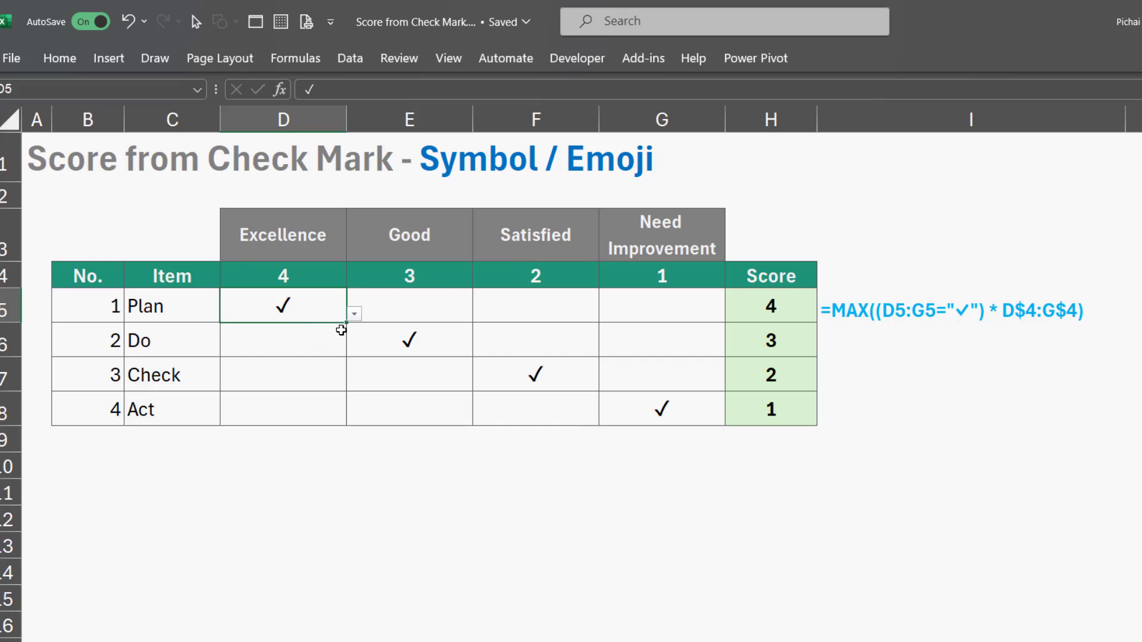
pyautogui.click(355, 313)
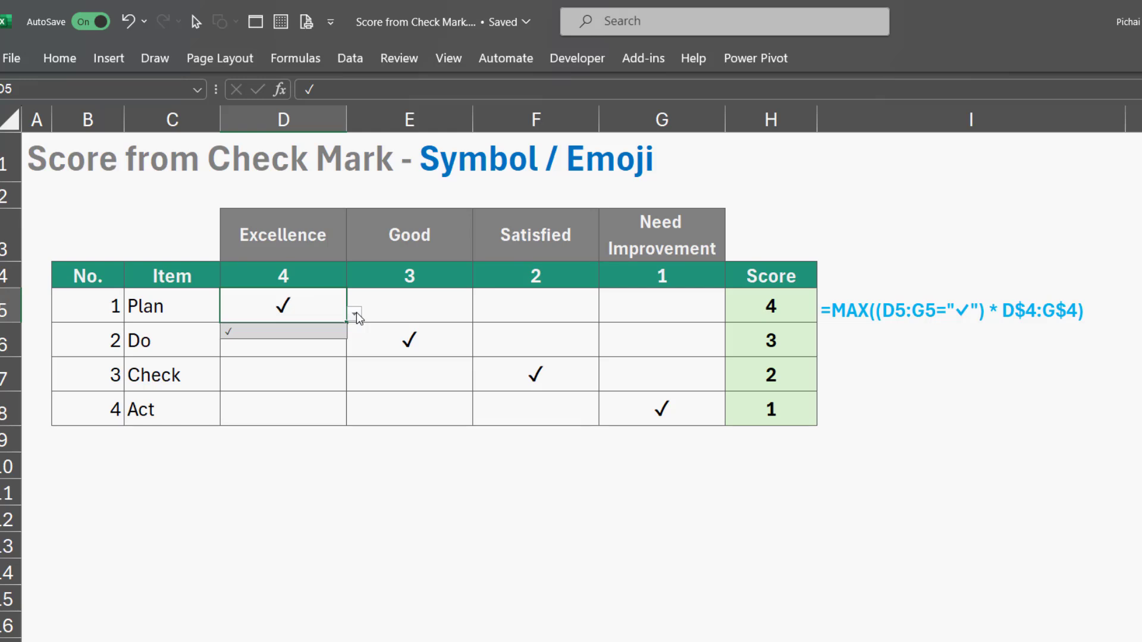
pyautogui.click(356, 312)
pyautogui.click(434, 302)
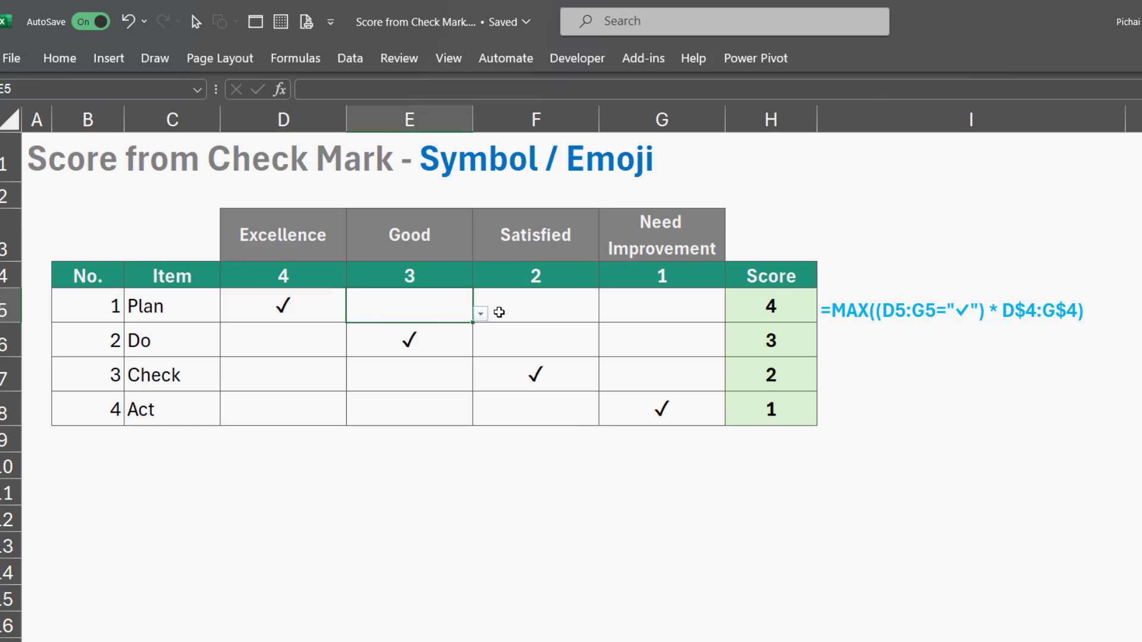
pyautogui.click(480, 313)
pyautogui.click(309, 312)
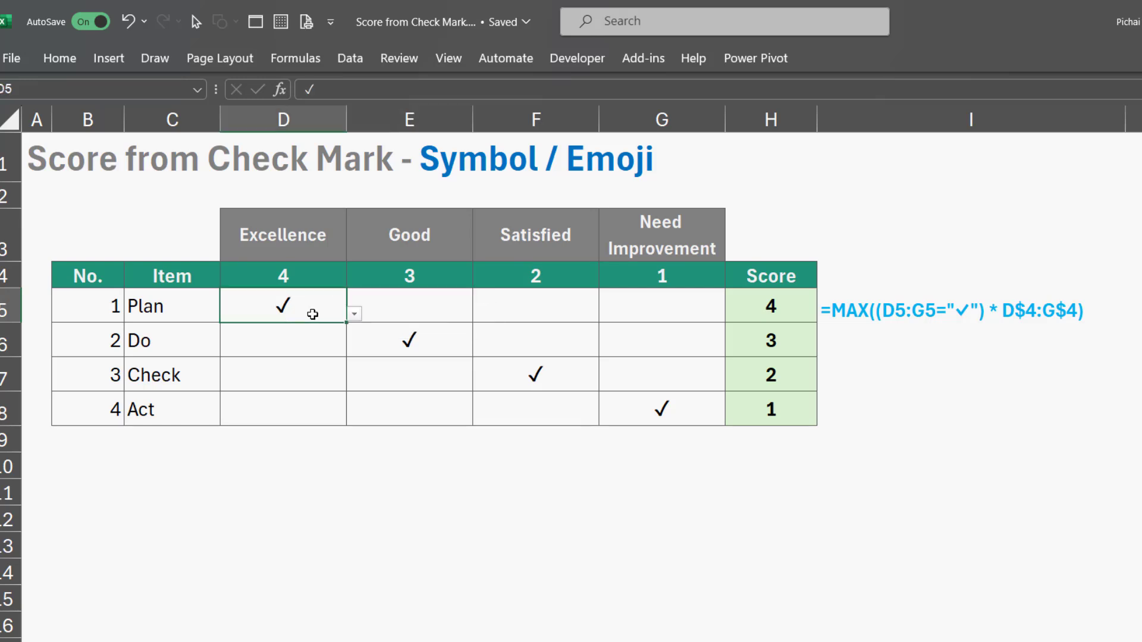
pyautogui.press('alt')
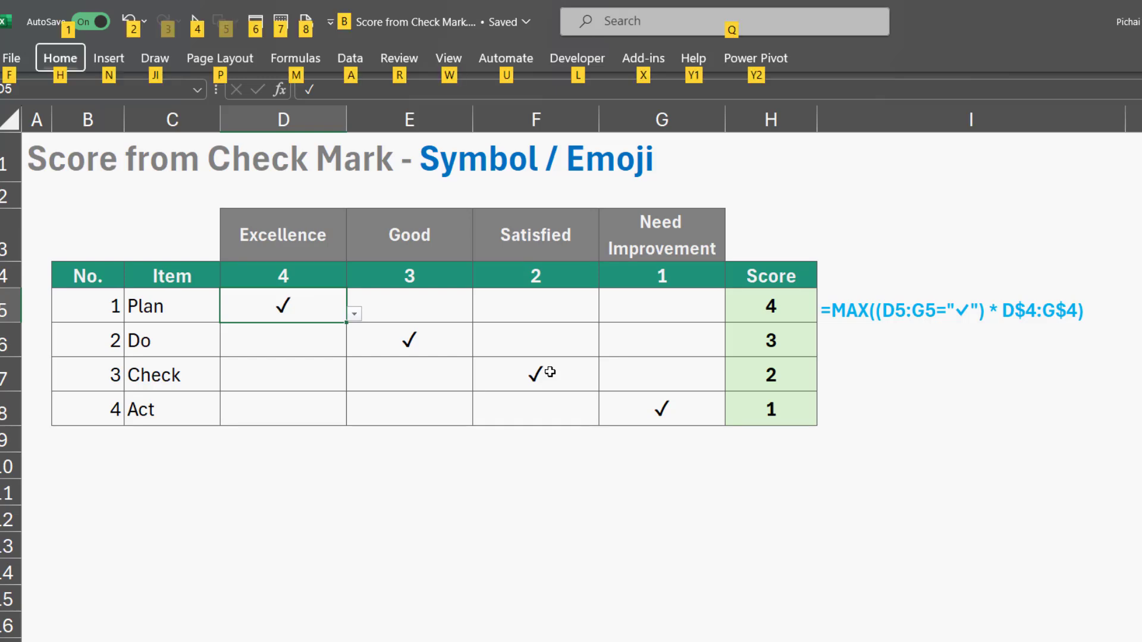
pyautogui.press('a')
pyautogui.press('v')
pyautogui.press('v')
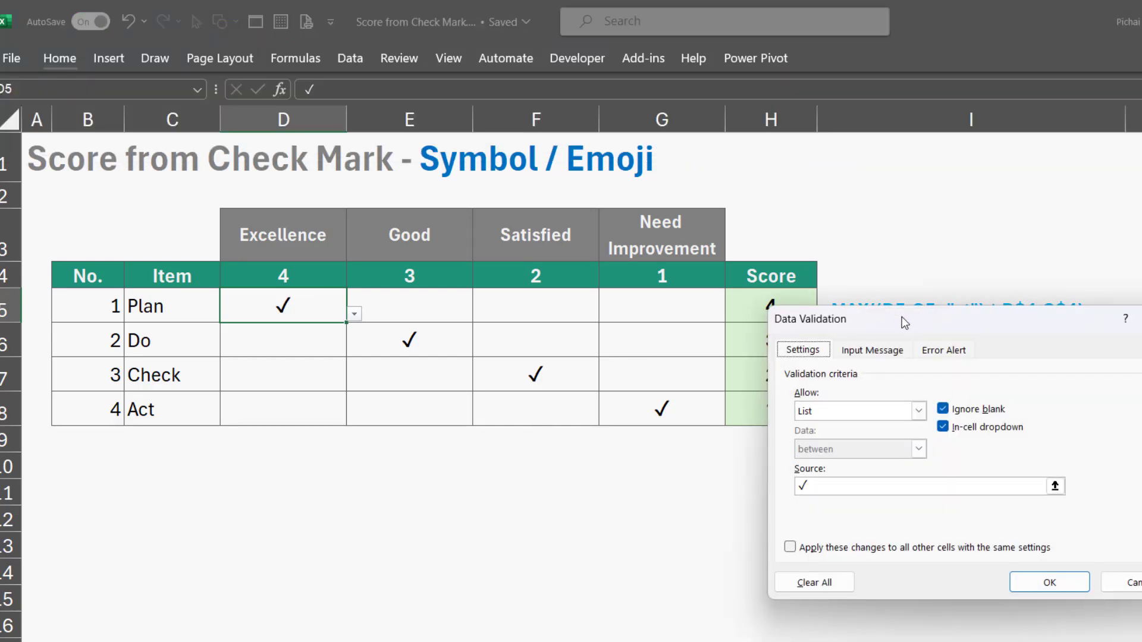
pyautogui.moveTo(895, 315); pyautogui.dragTo(711, 190)
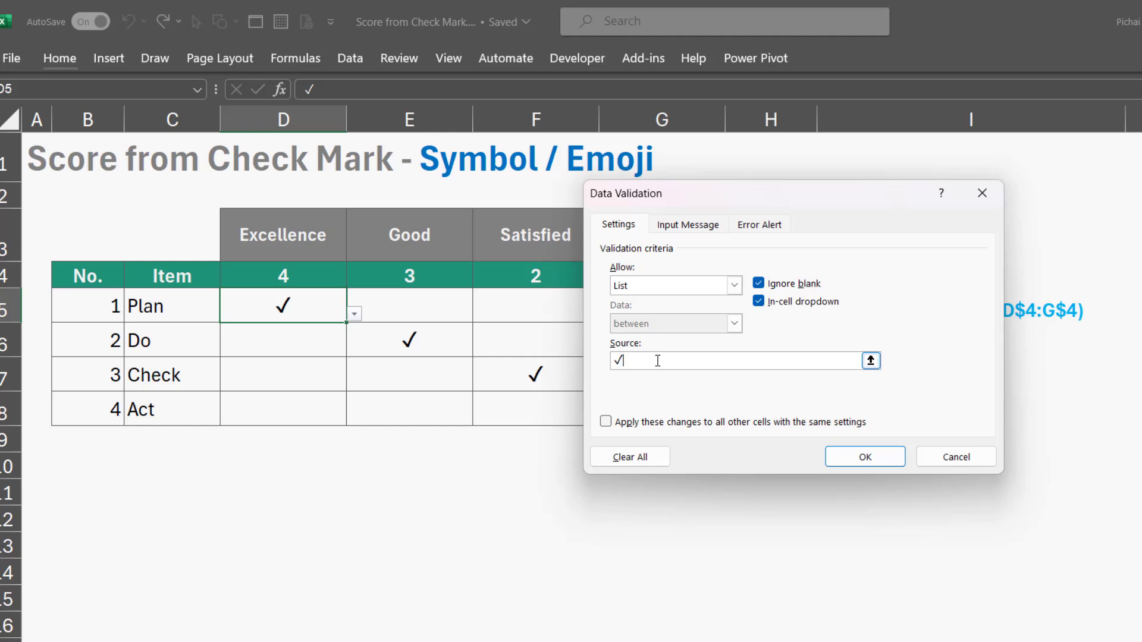
pyautogui.click(657, 356)
pyautogui.click(959, 459)
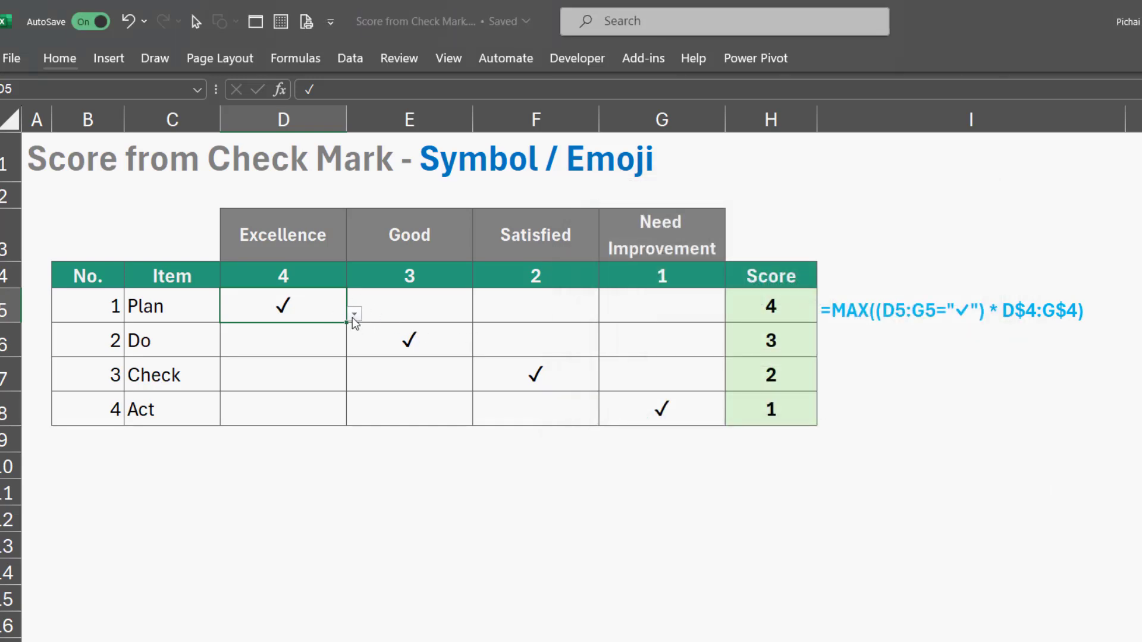
pyautogui.click(354, 314)
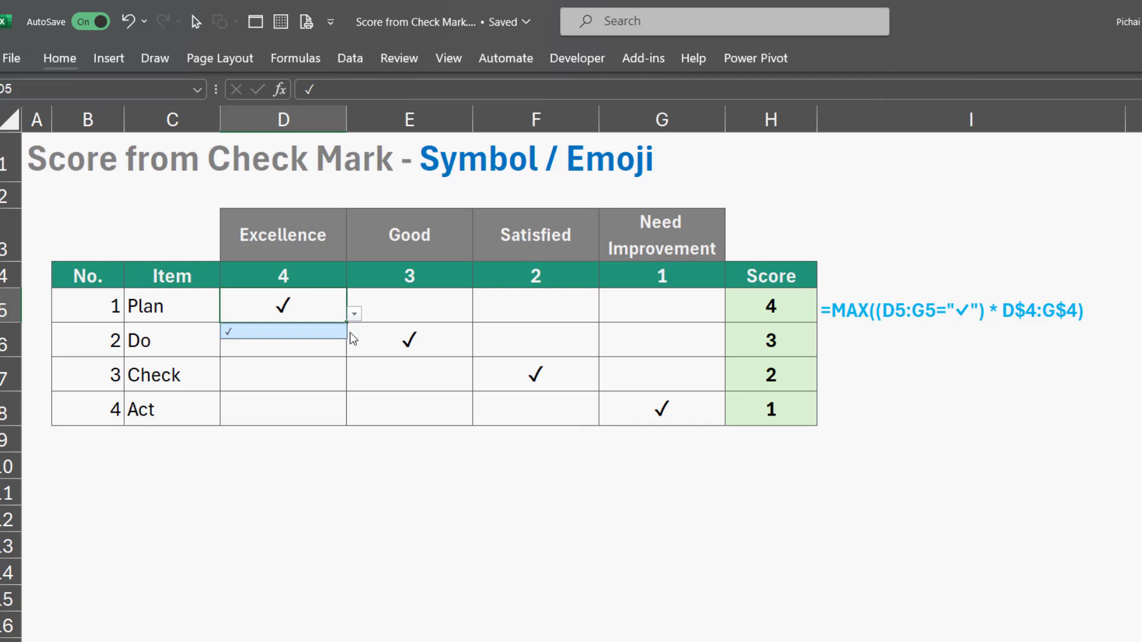
pyautogui.click(529, 333)
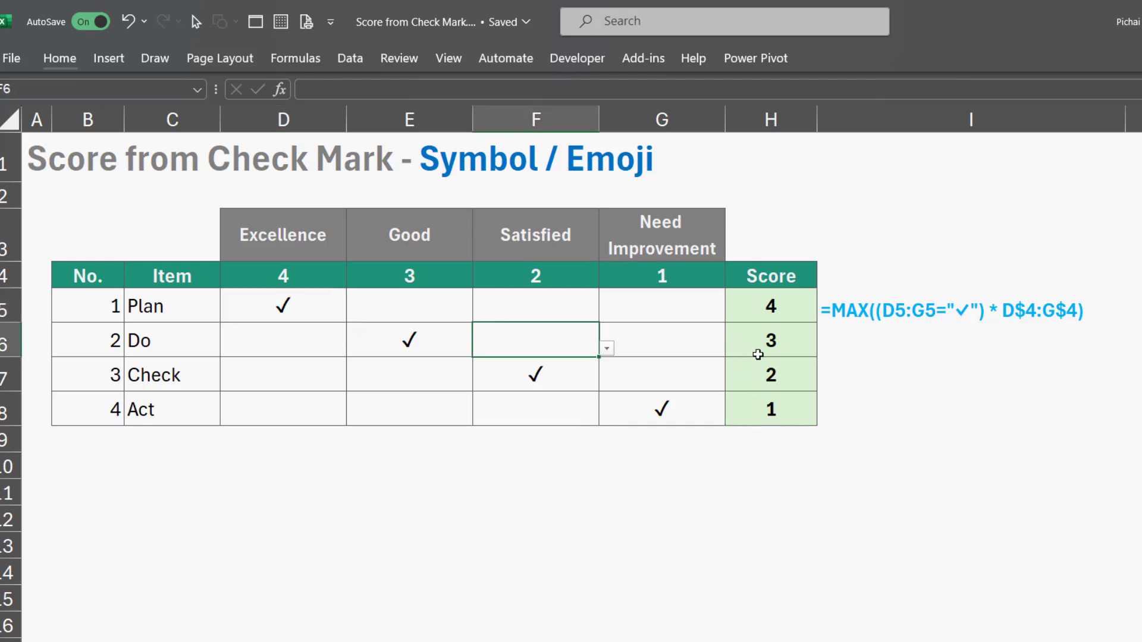
pyautogui.moveTo(763, 340); pyautogui.dragTo(768, 409)
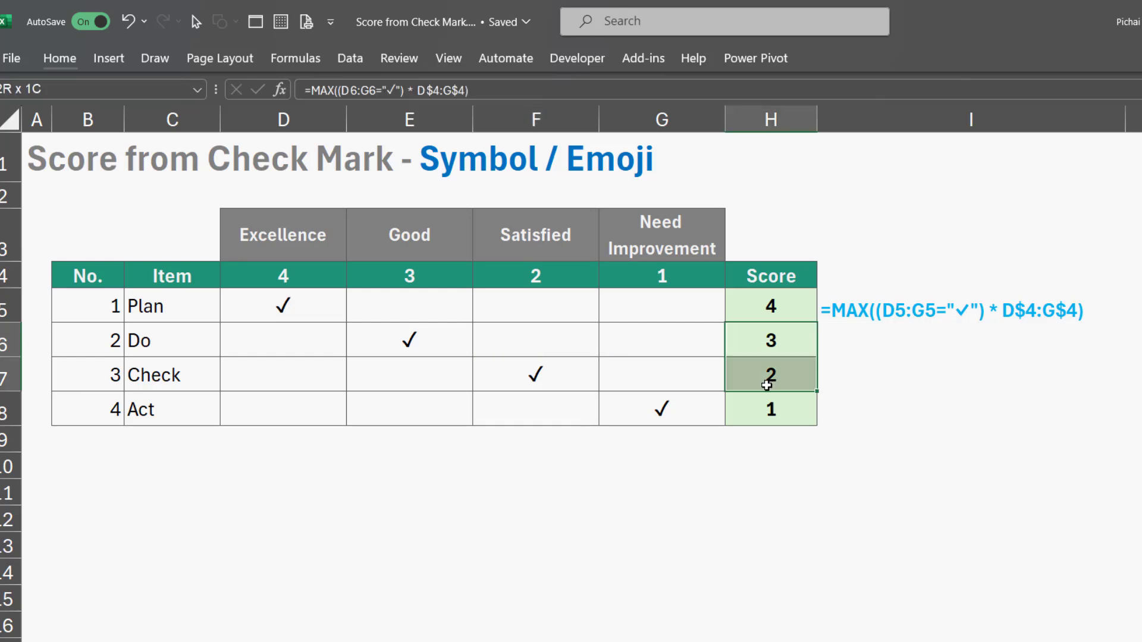
pyautogui.press('Delete')
pyautogui.press('Left')
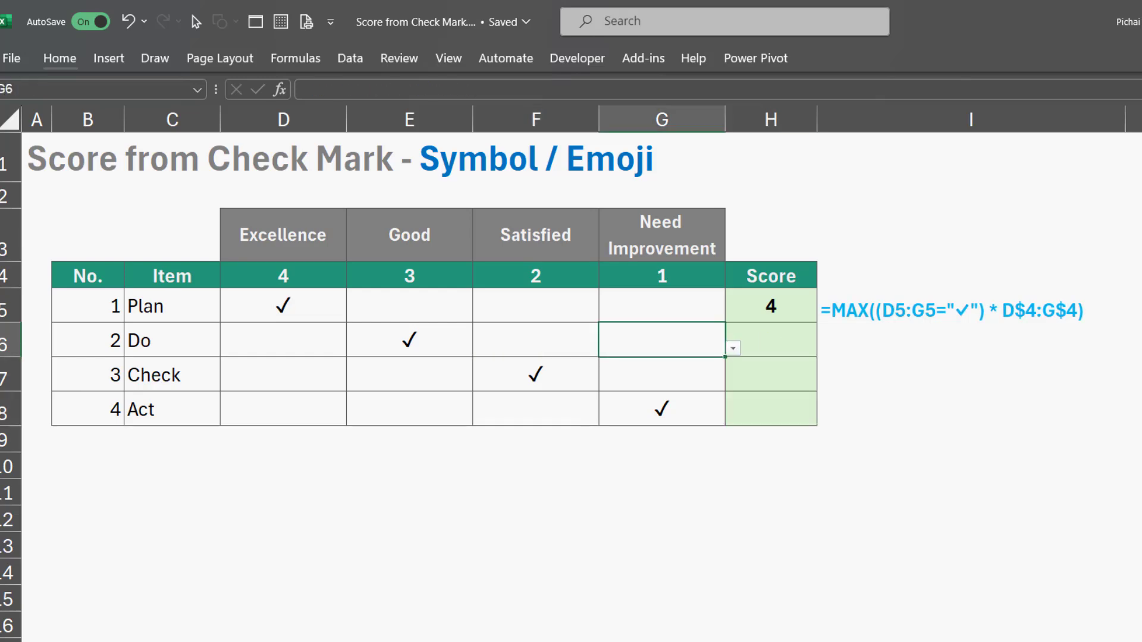
pyautogui.press('Left')
pyautogui.press('Left')
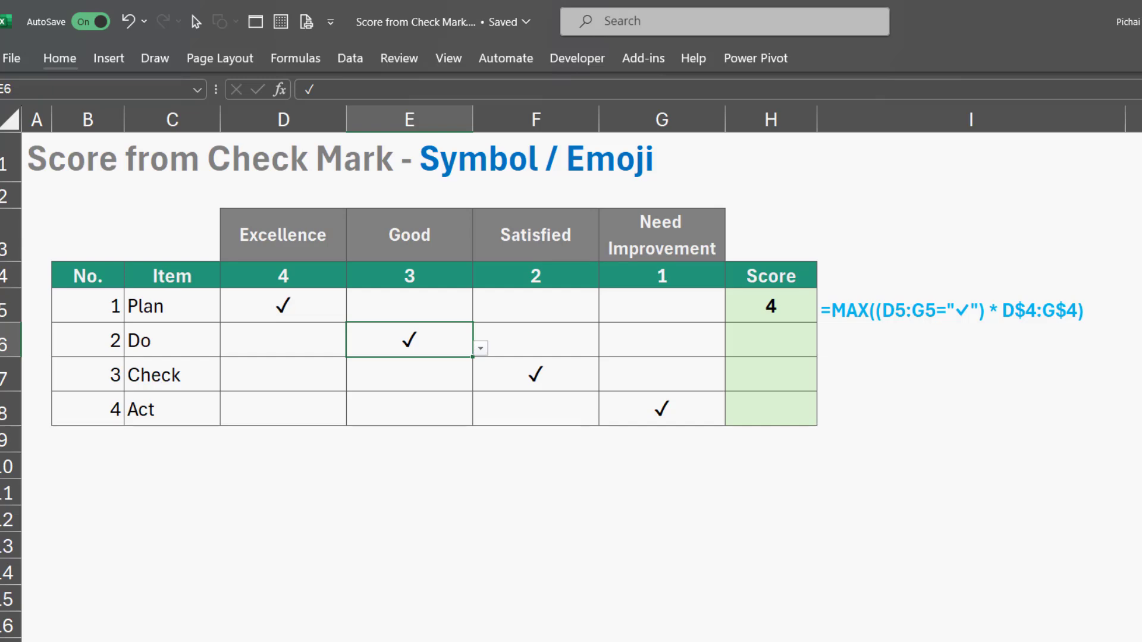
pyautogui.press('Right')
pyautogui.press('Right')
pyautogui.press('Right')
pyautogui.press('Up')
pyautogui.press('Right')
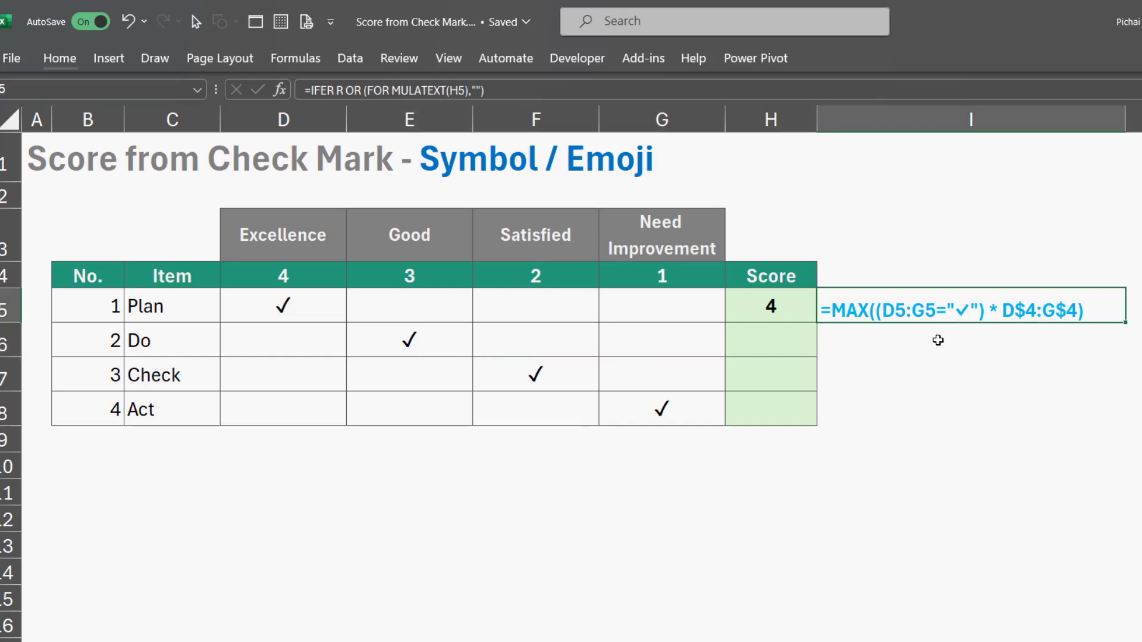
pyautogui.click(788, 340)
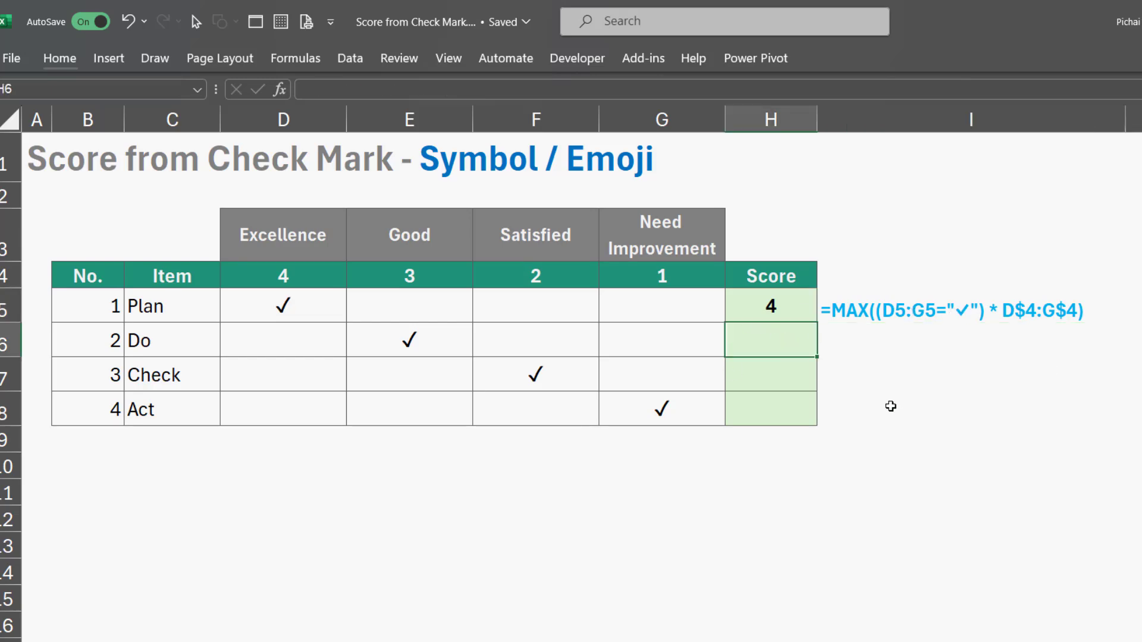
pyautogui.hotkey('ctrl', 'pagedown')
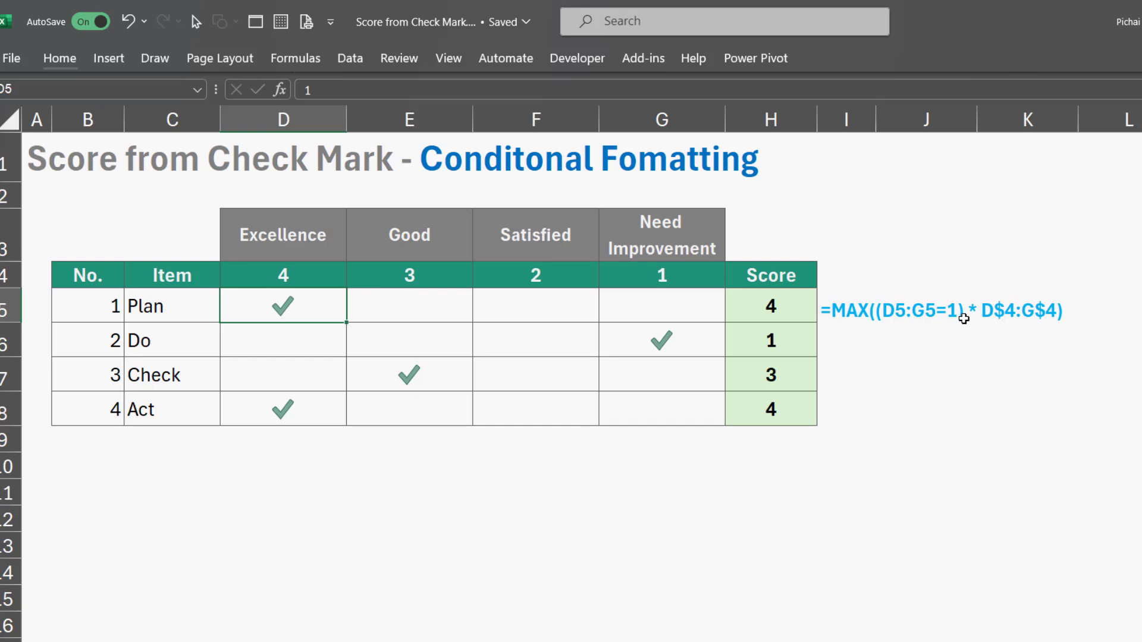
pyautogui.hotkey('ctrl', 'pageup')
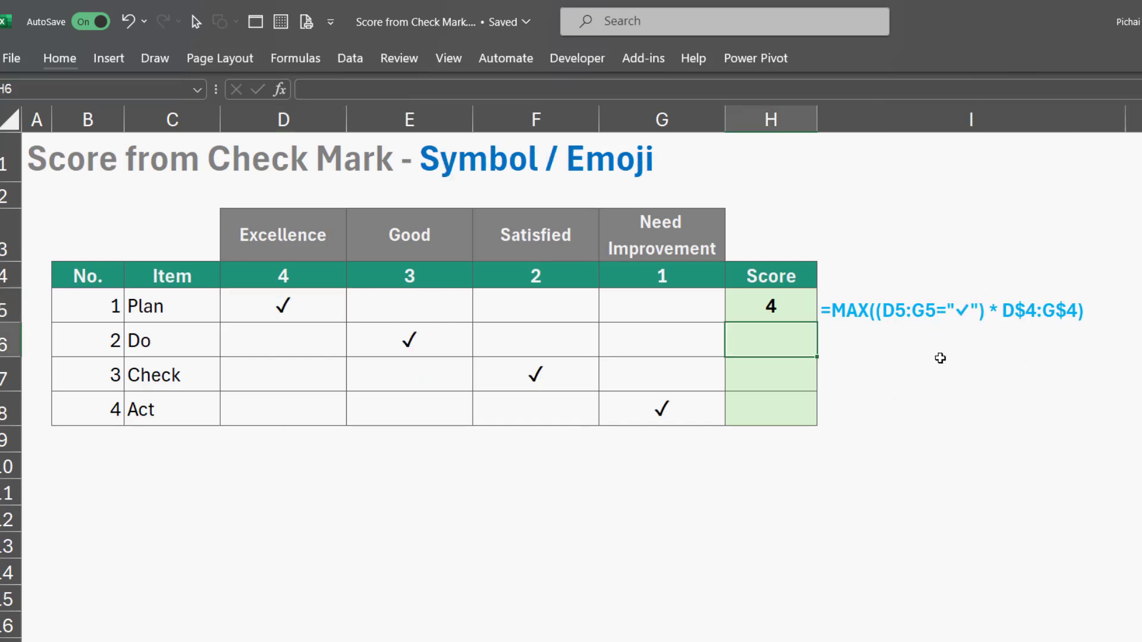
pyautogui.press('Left')
pyautogui.press('Left')
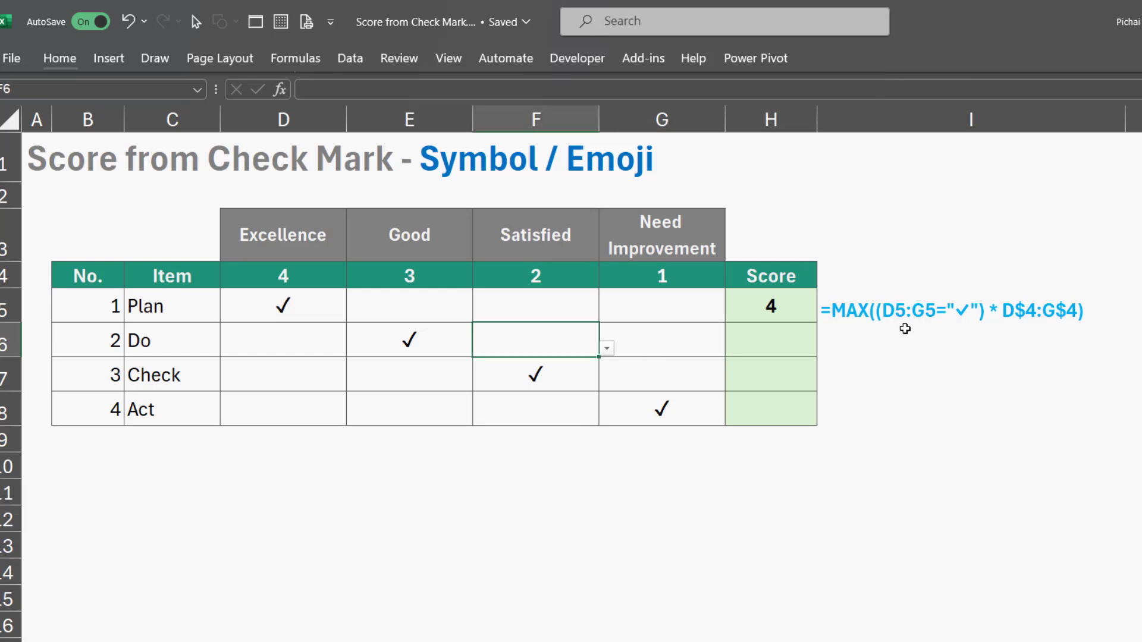
pyautogui.press('Left')
pyautogui.press('F2')
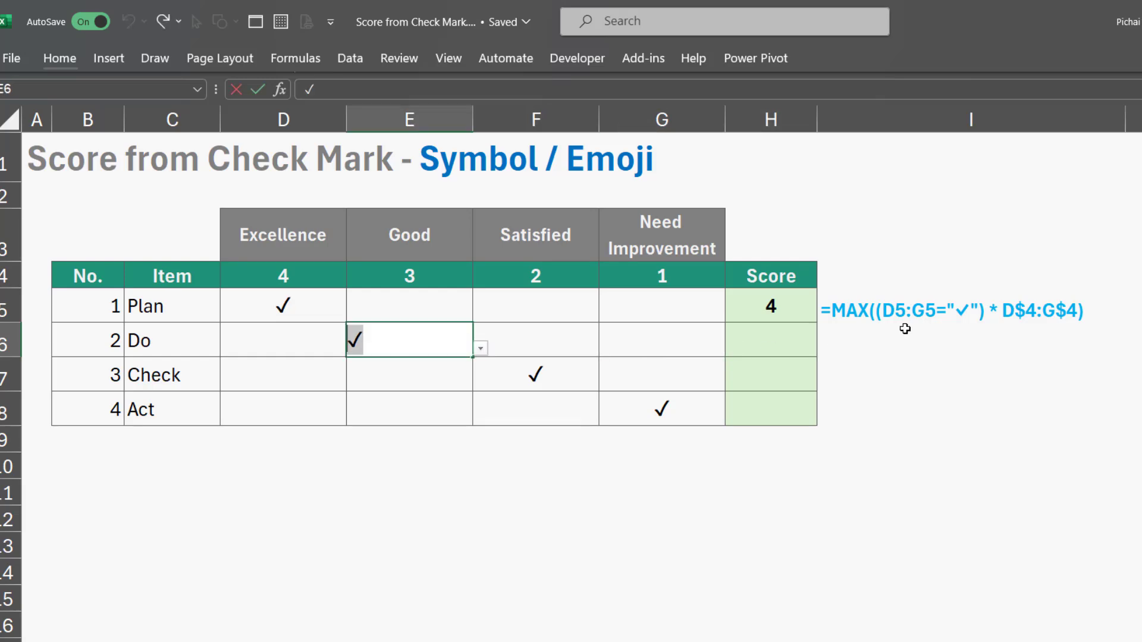
pyautogui.press('Escape')
pyautogui.press('Right')
pyautogui.press('Right')
pyautogui.press('Right')
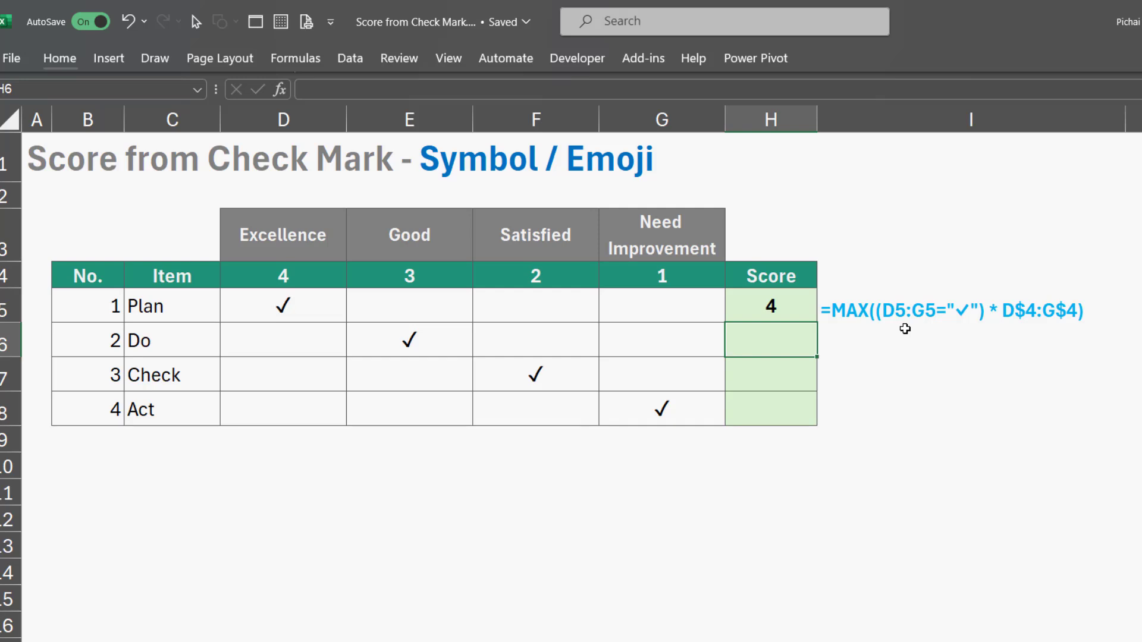
# Enter =(D6:G6="✓")*$D$4:$G$4 in H6 so the Do points spill across row 6
pyautogui.write('=(')
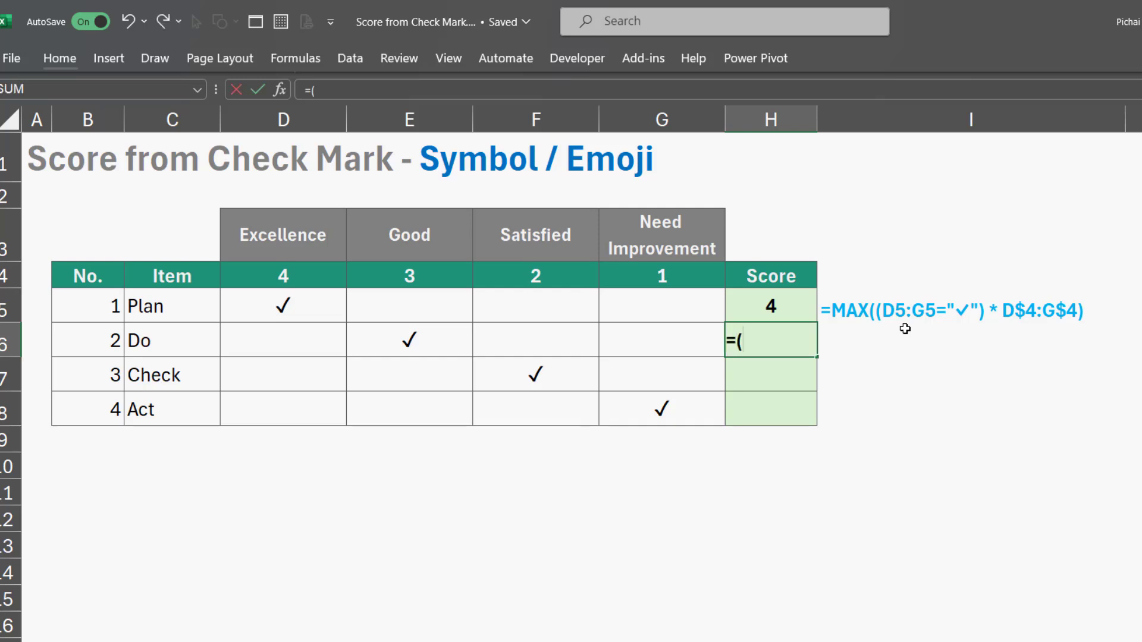
pyautogui.moveTo(319, 333); pyautogui.dragTo(649, 340)
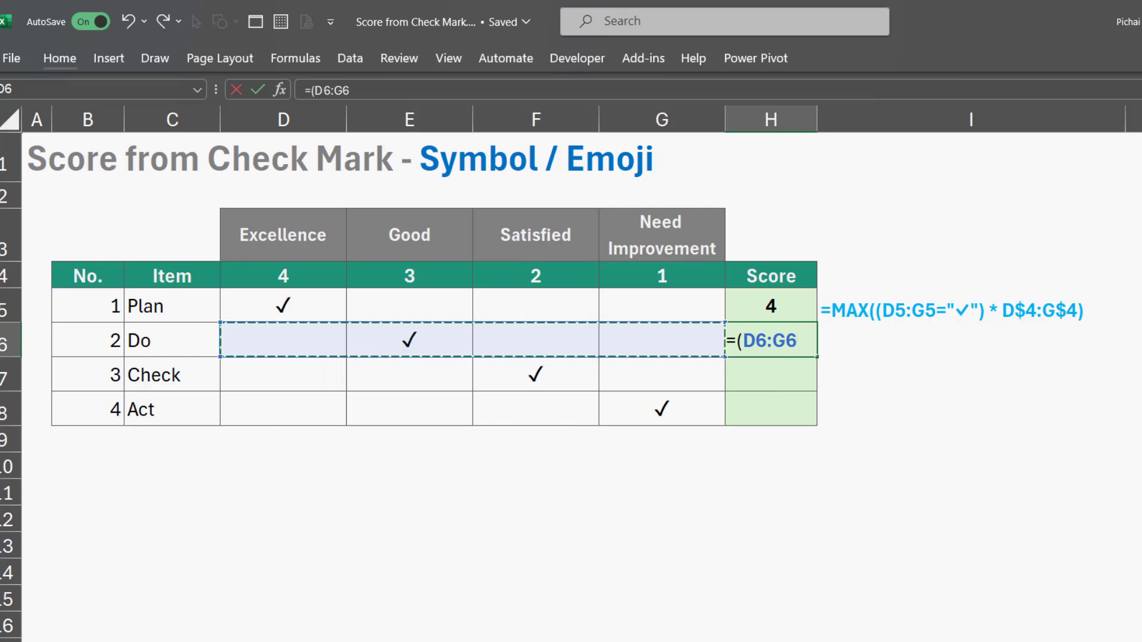
pyautogui.write('= "')
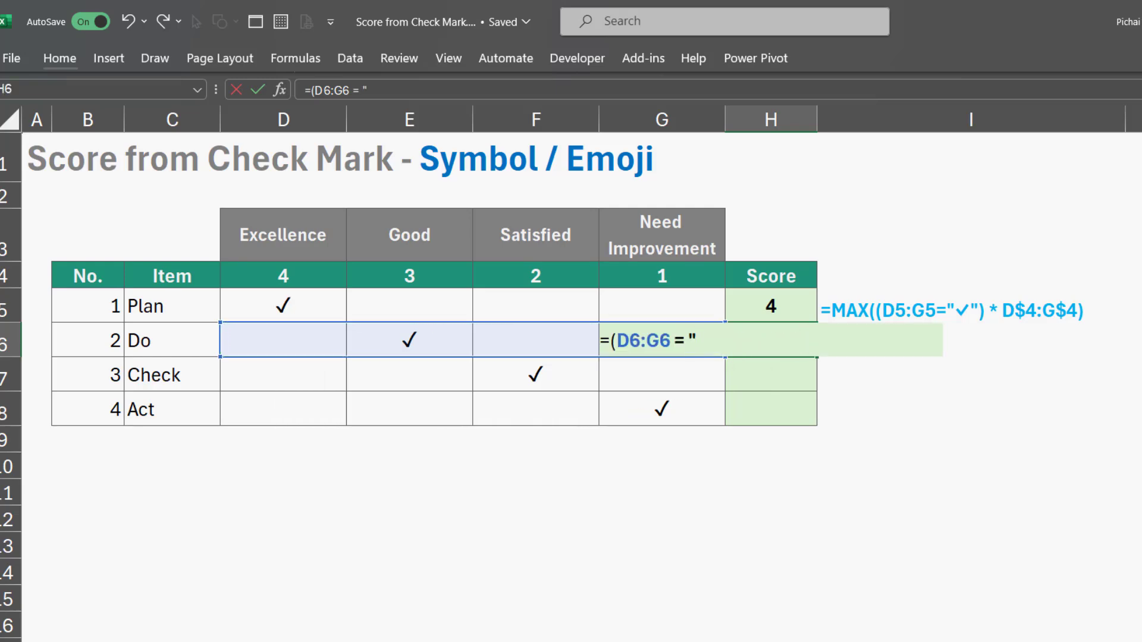
pyautogui.write('✓"')
pyautogui.write(')')
pyautogui.write(' *')
pyautogui.moveTo(288, 281); pyautogui.dragTo(682, 275)
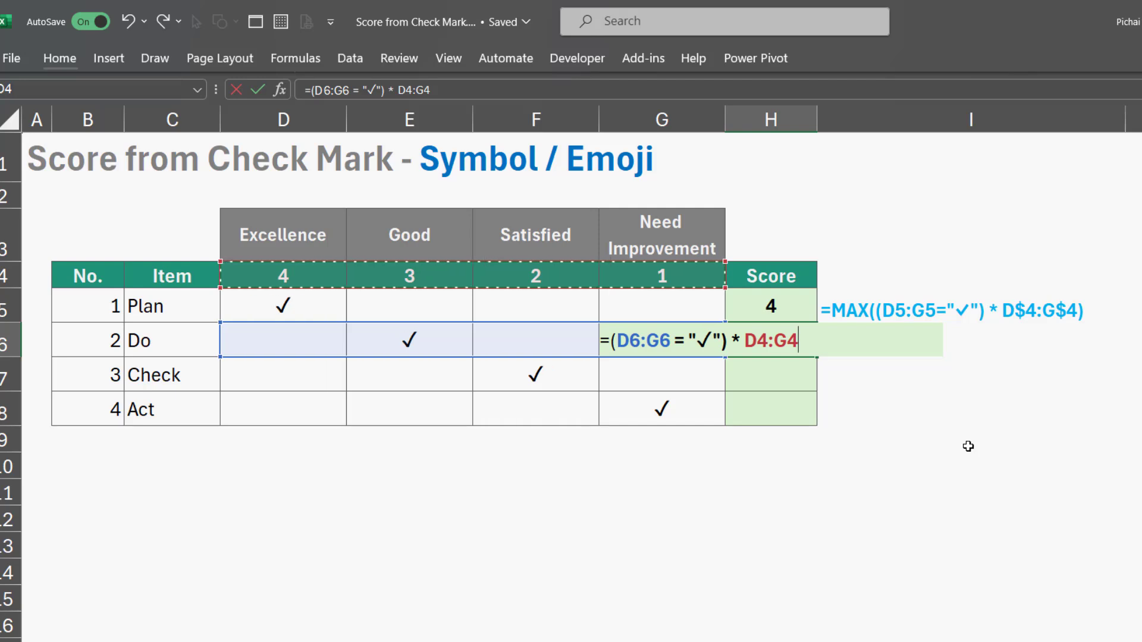
pyautogui.press('F4')
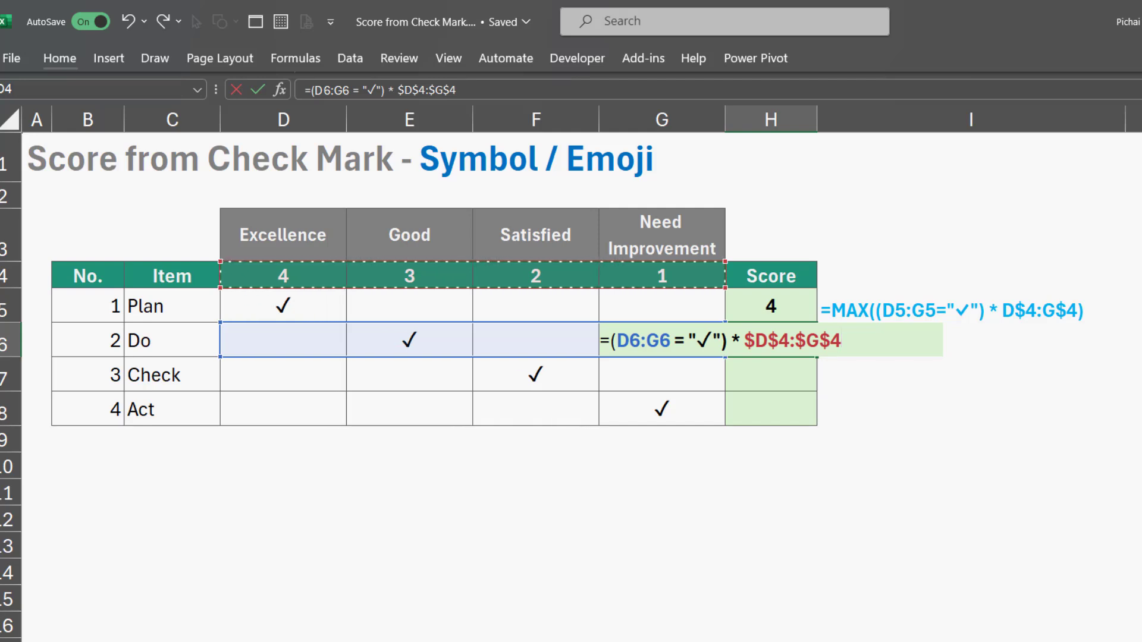
pyautogui.hotkey('ctrl', 'Return')
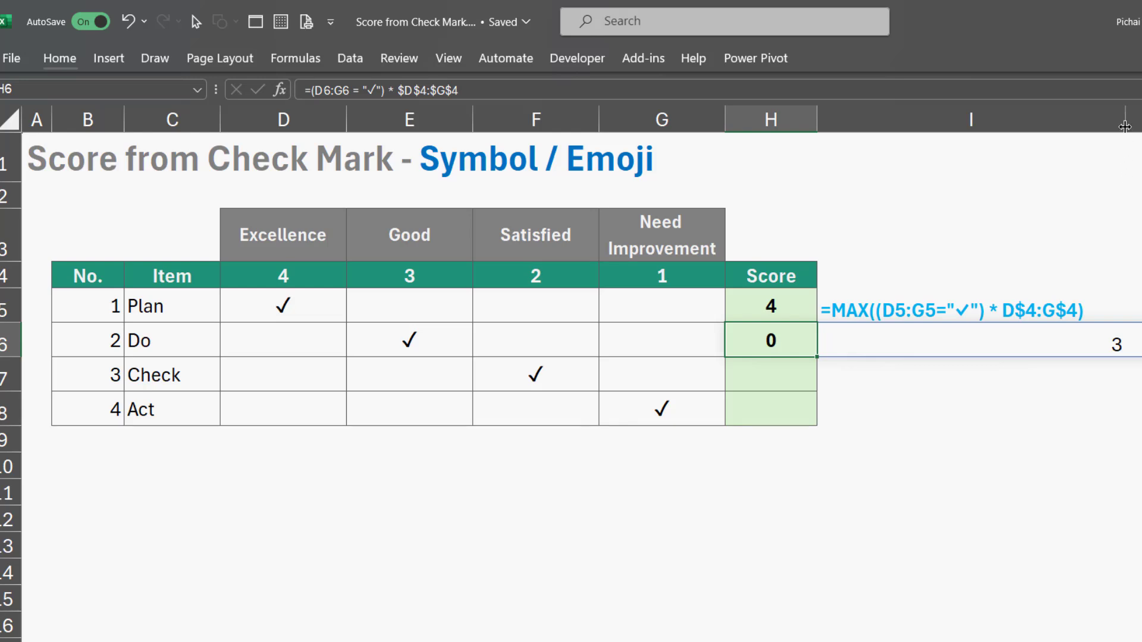
# Narrow column I and compare E6's tick with E4's points and the spilled I6 value
pyautogui.moveTo(1125, 119); pyautogui.dragTo(887, 137)
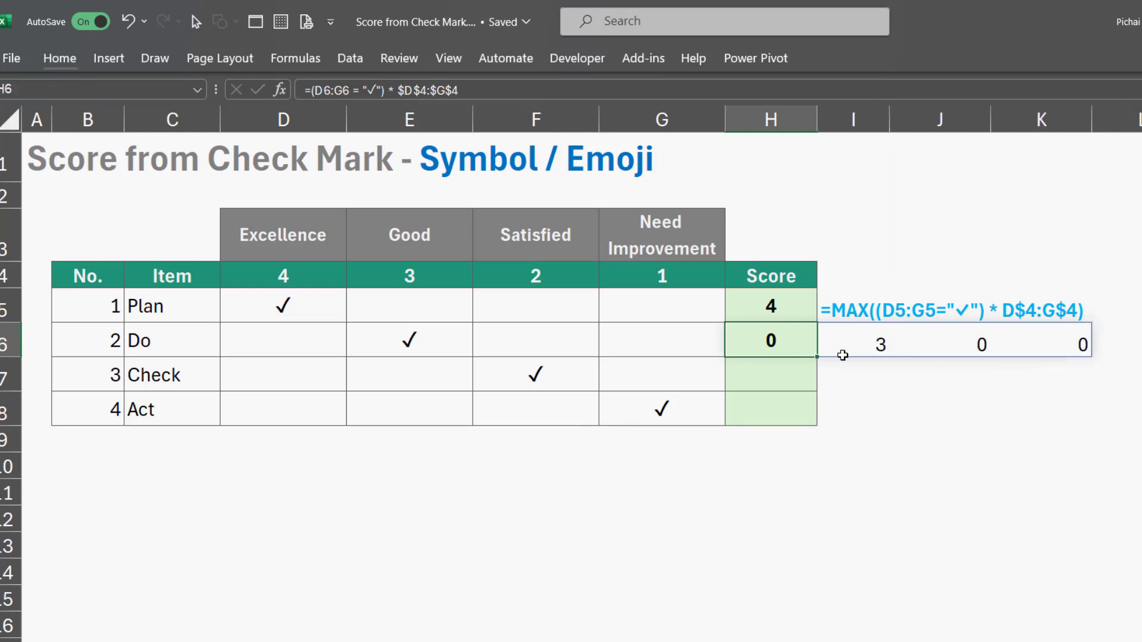
pyautogui.click(405, 341)
pyautogui.click(870, 344)
pyautogui.click(443, 345)
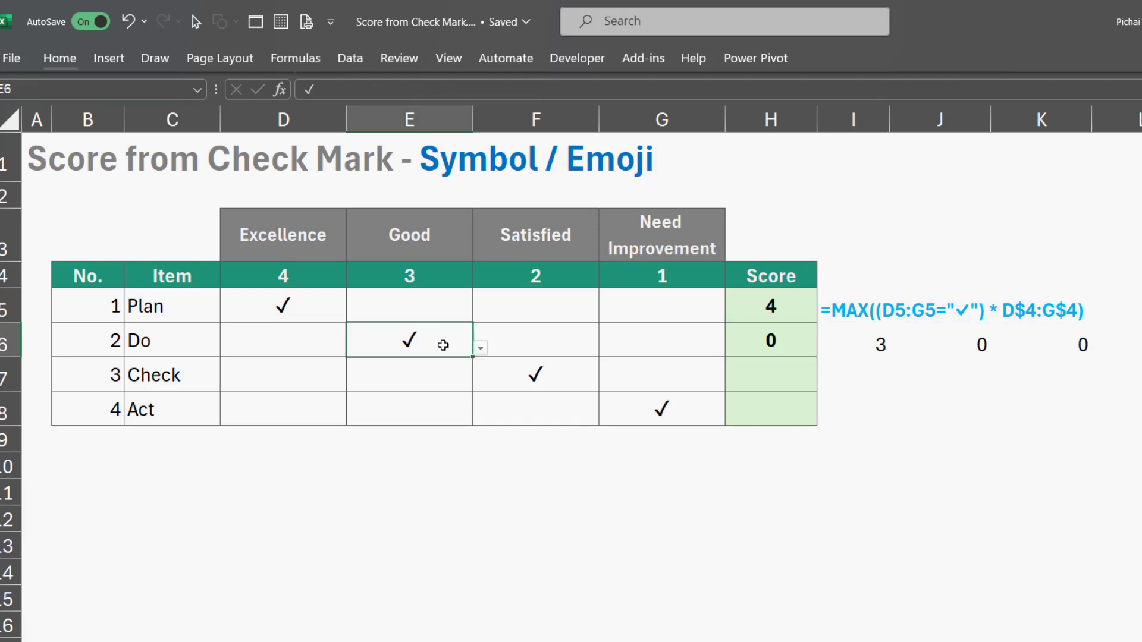
pyautogui.click(438, 273)
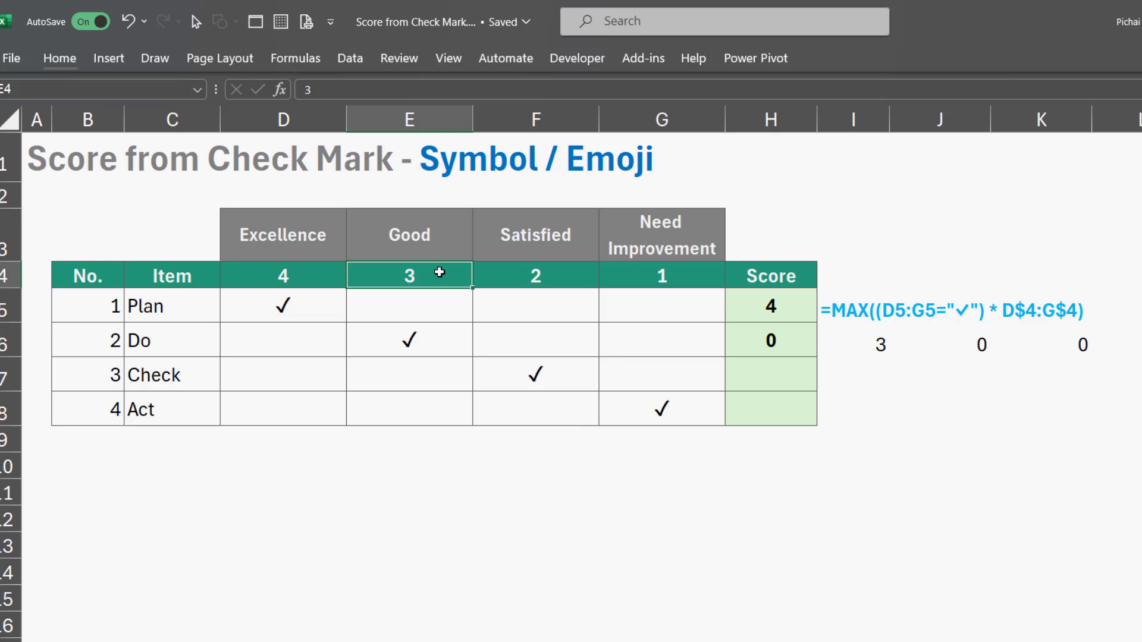
pyautogui.click(432, 346)
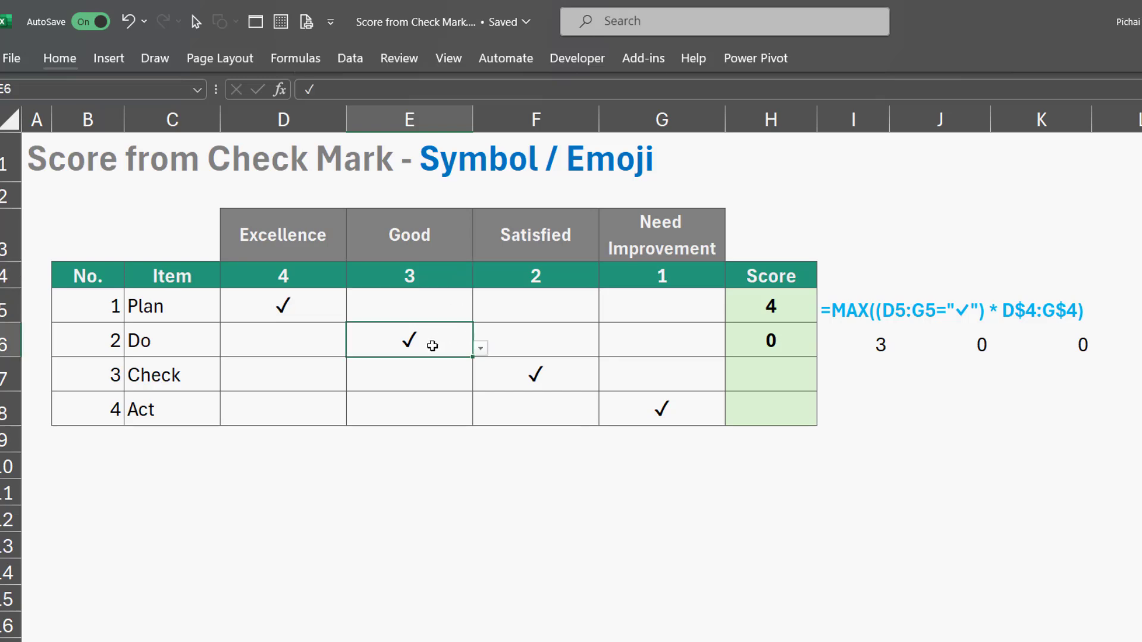
pyautogui.click(438, 274)
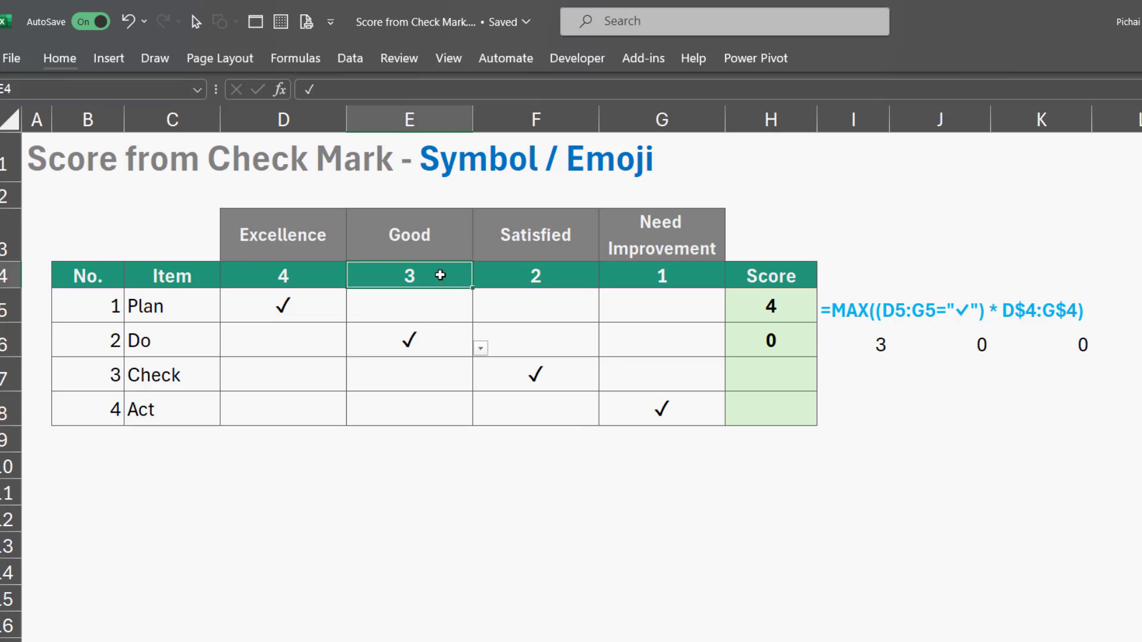
pyautogui.click(434, 354)
pyautogui.click(865, 339)
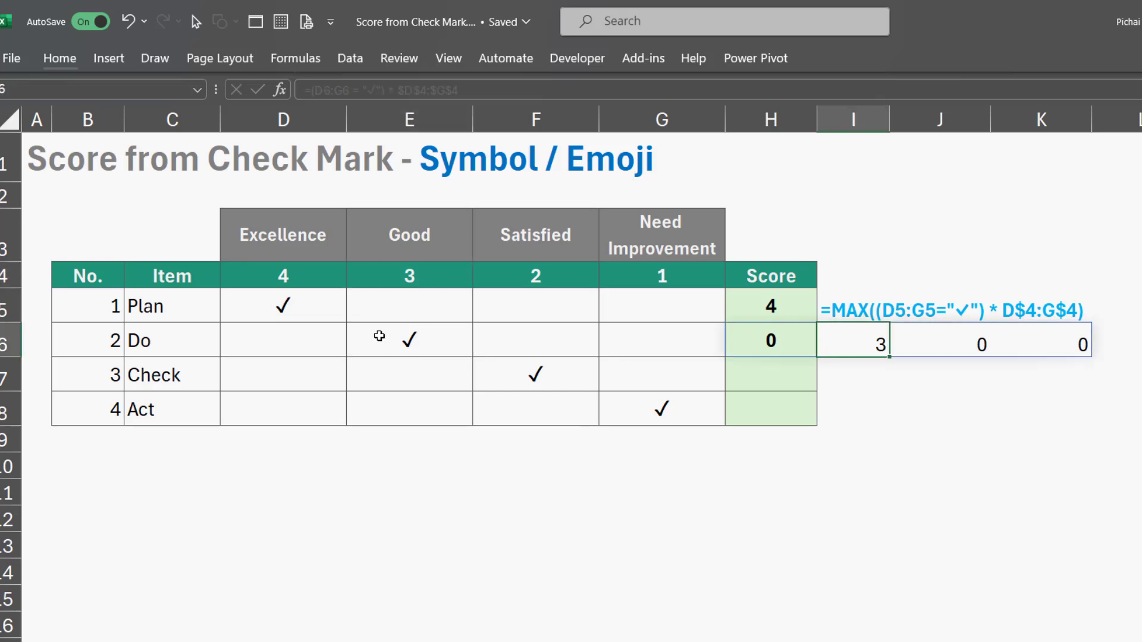
# Pick ✓ from D6's dropdown so H6 shows 4
pyautogui.click(310, 334)
pyautogui.click(767, 342)
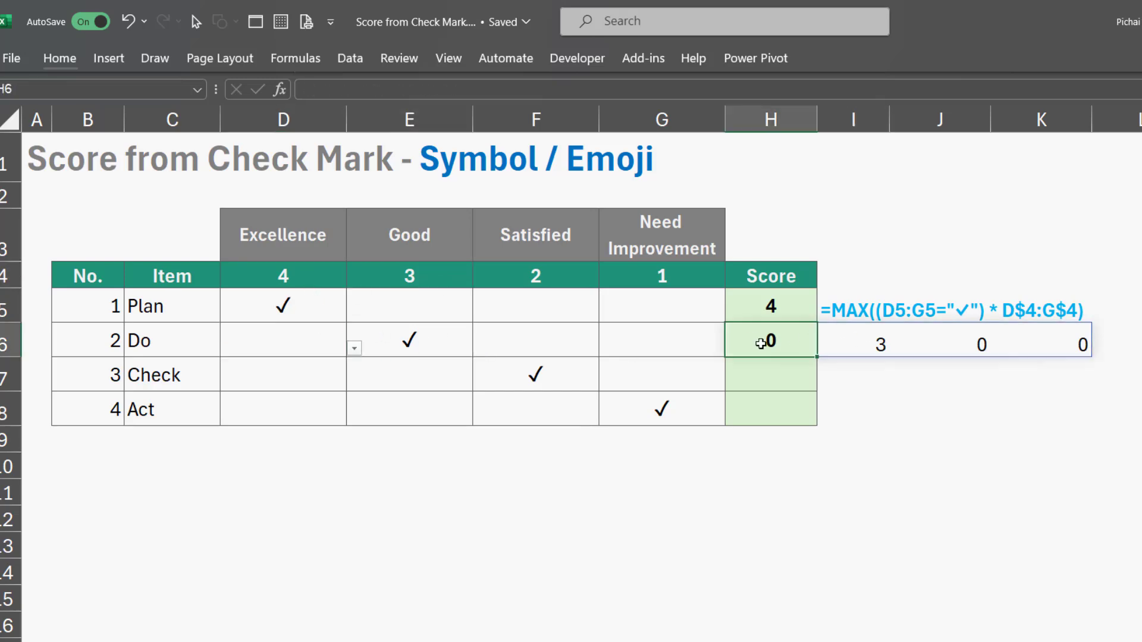
pyautogui.click(327, 347)
pyautogui.click(354, 349)
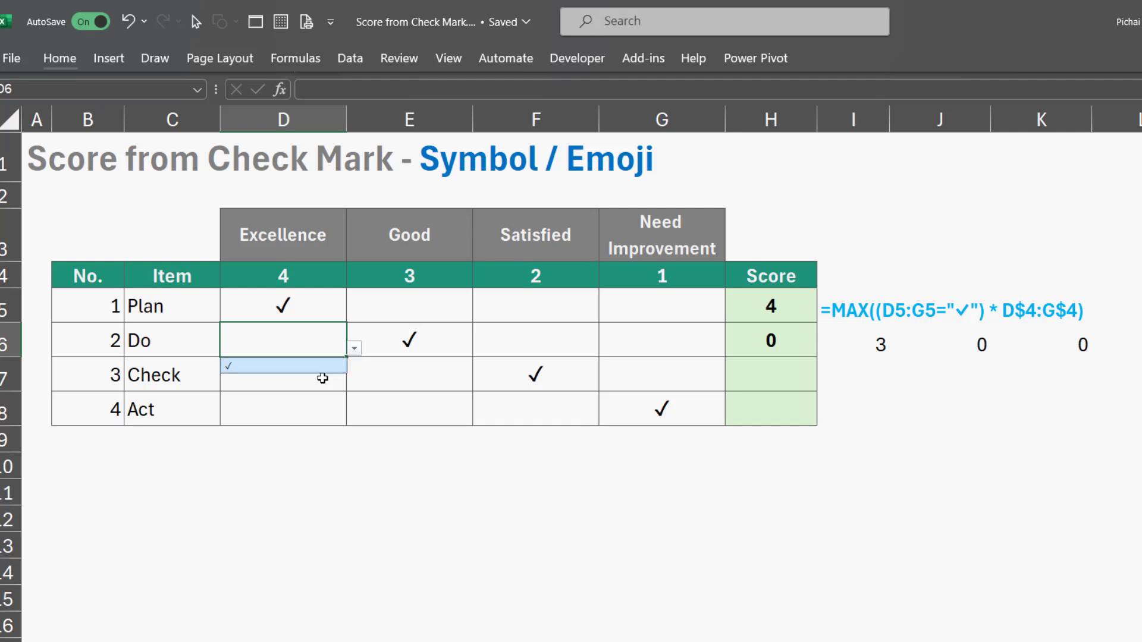
pyautogui.click(297, 365)
pyautogui.click(739, 337)
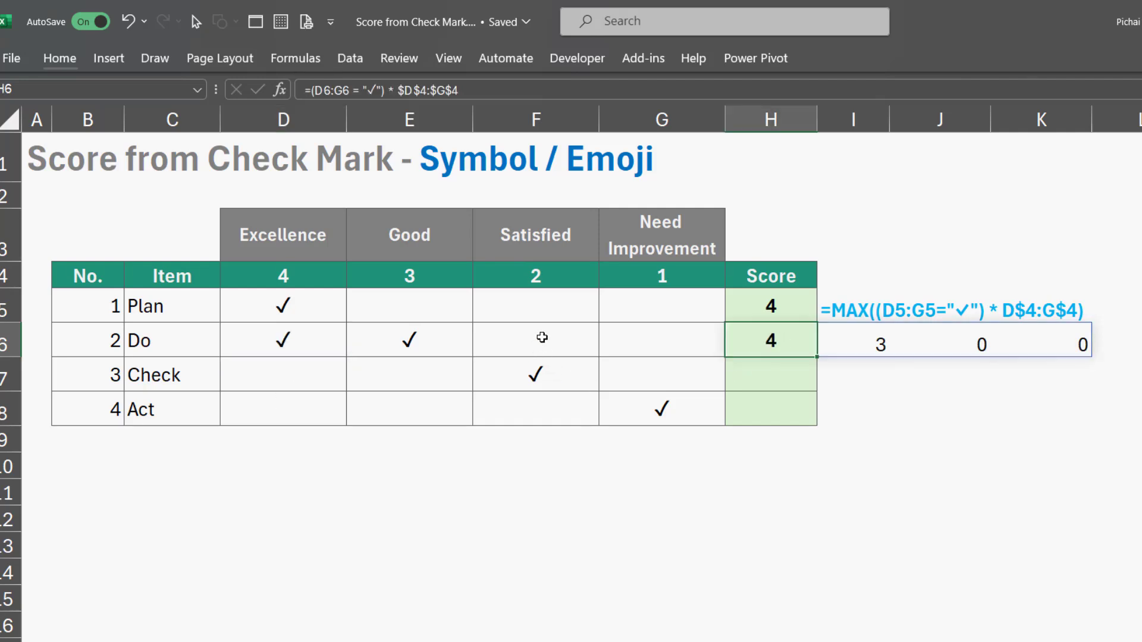
# Pick ✓ in F6 and G6 from their dropdowns, so J6 shows 2 and K6 shows 1
pyautogui.click(585, 340)
pyautogui.click(605, 350)
pyautogui.click(551, 370)
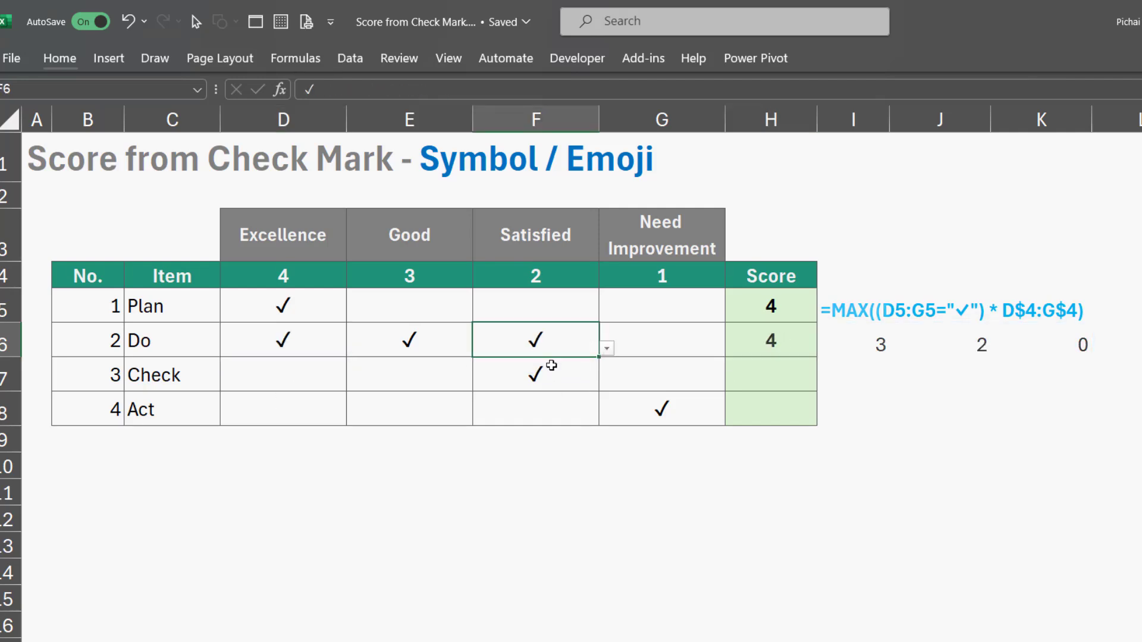
pyautogui.click(980, 349)
pyautogui.click(684, 341)
pyautogui.click(733, 349)
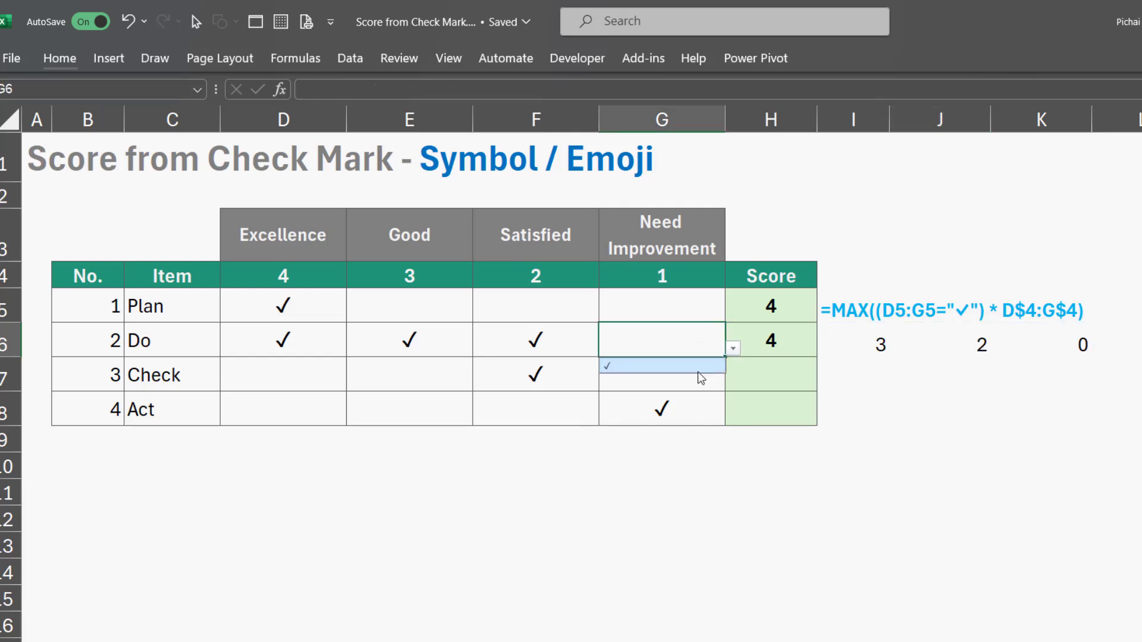
pyautogui.click(702, 365)
pyautogui.click(1075, 344)
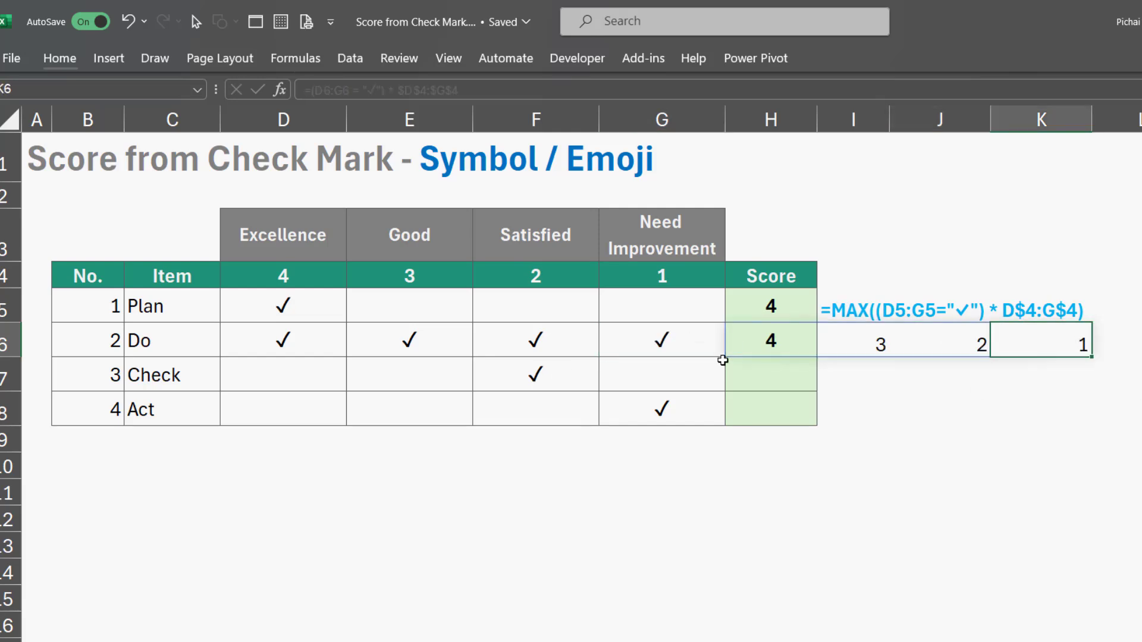
pyautogui.click(758, 352)
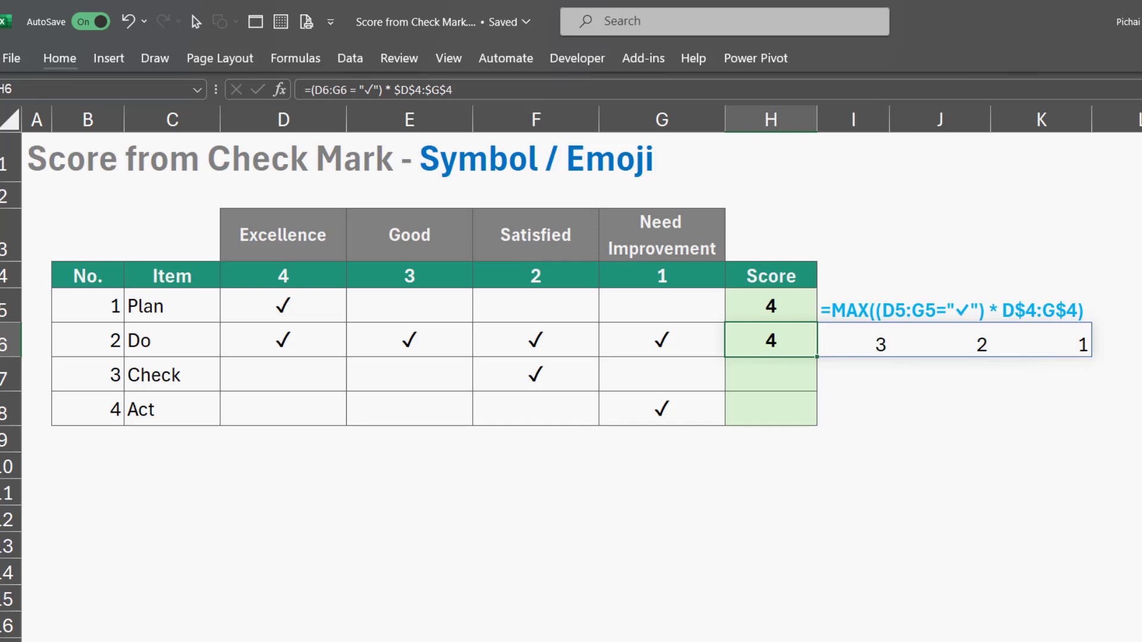
# Change H6 to =MAX((D6:G6="✓")*$D$4:$G$4) so it returns a single 4
pyautogui.press('F2')
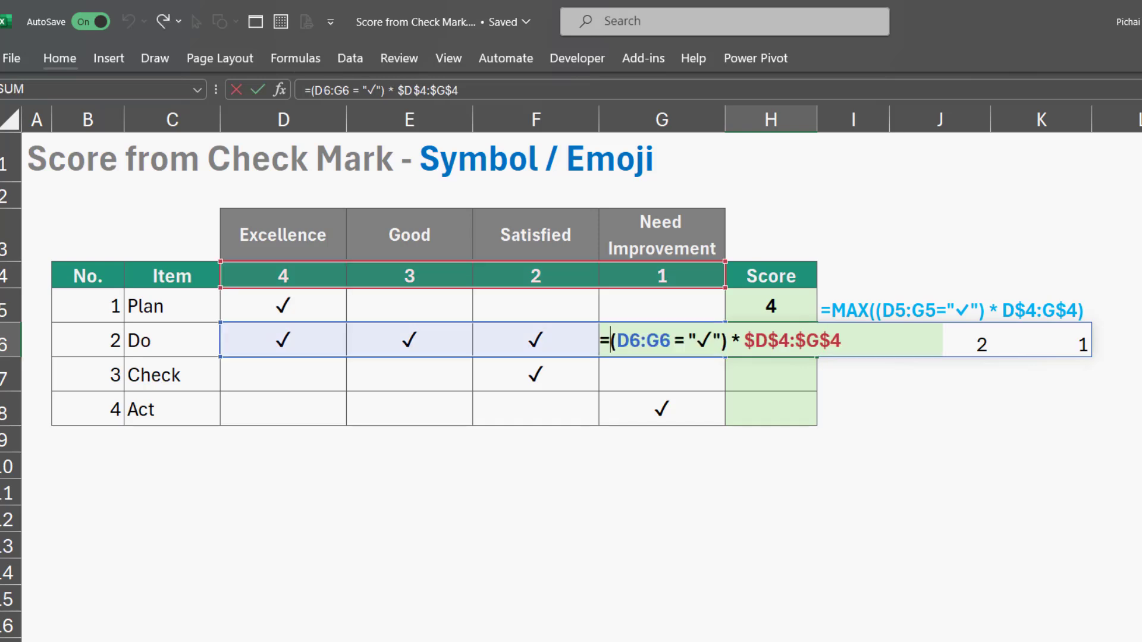
pyautogui.press('Escape')
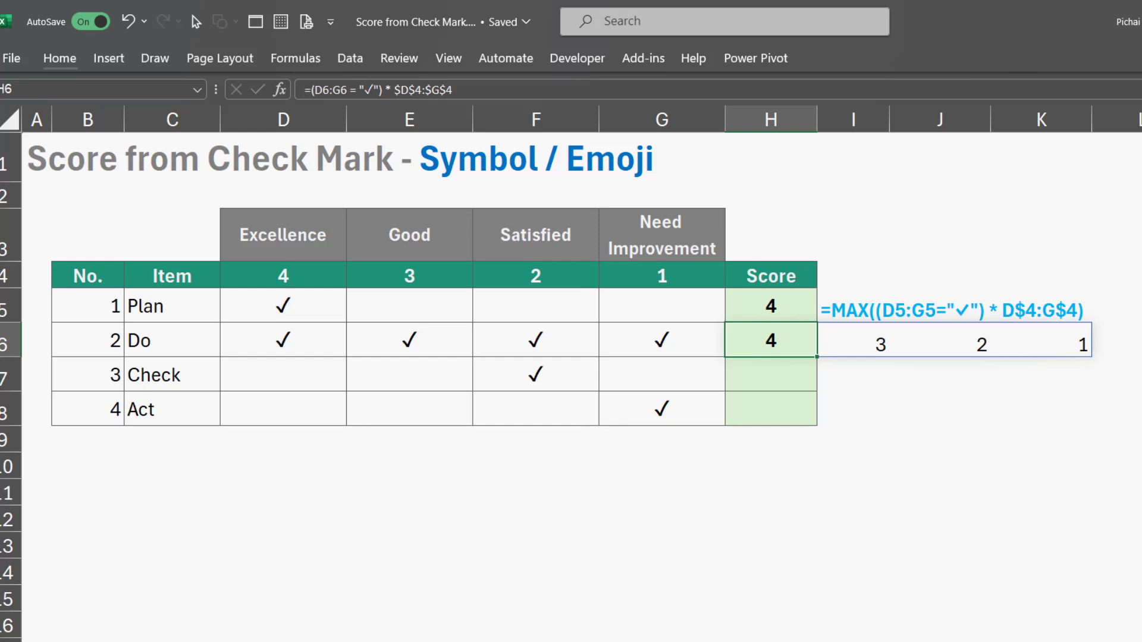
pyautogui.press('F2')
pyautogui.press('Home')
pyautogui.press('Right')
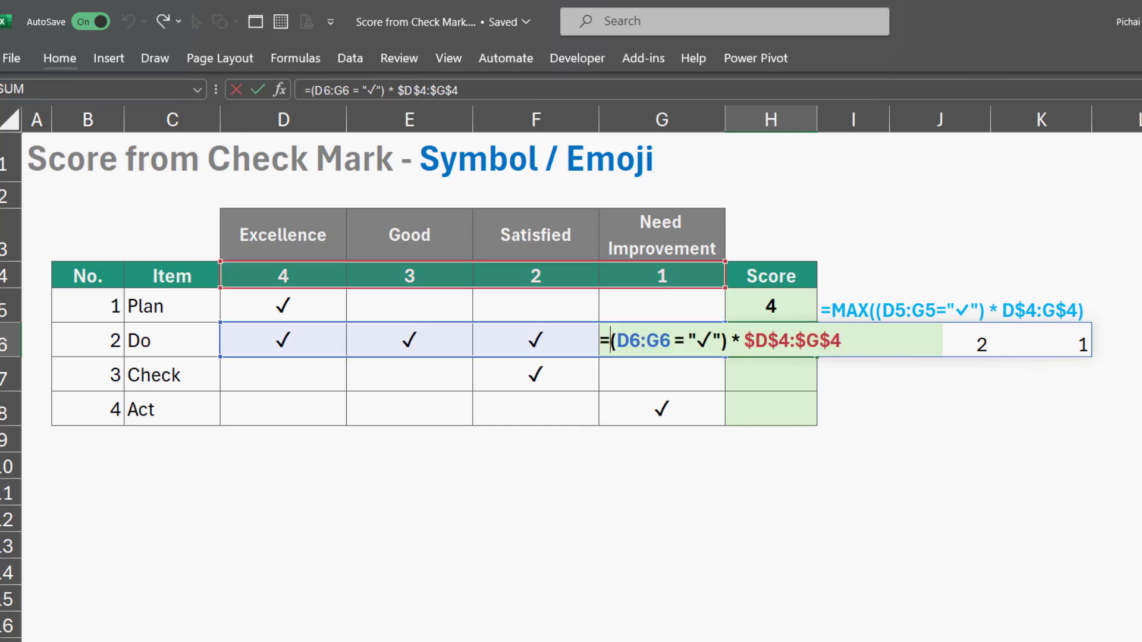
pyautogui.write('max(')
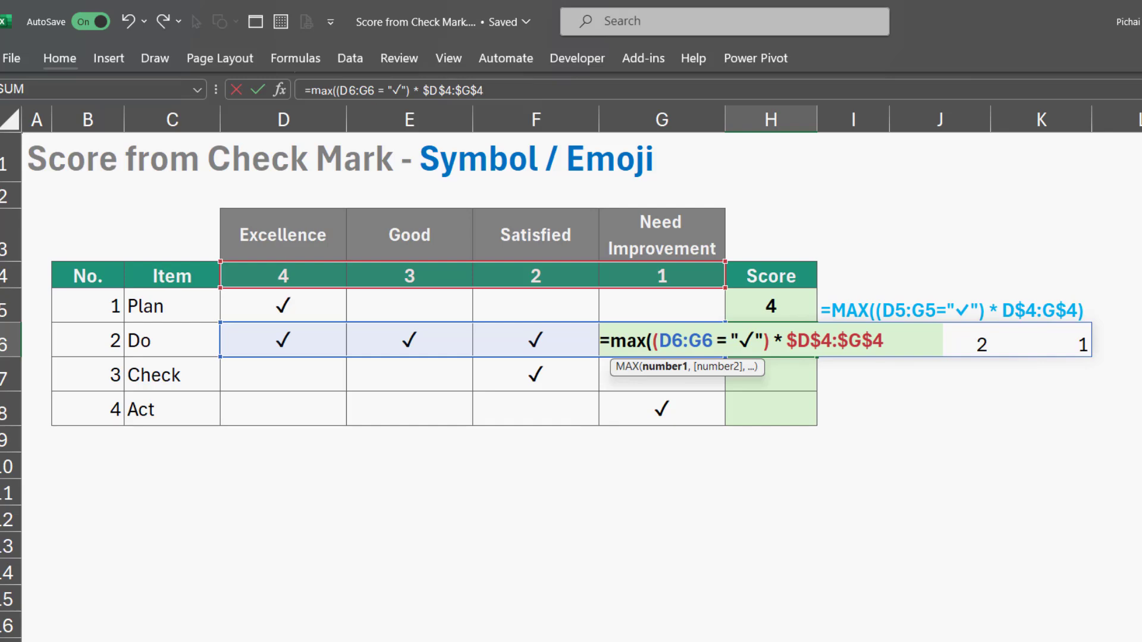
pyautogui.press('End')
pyautogui.write(')')
pyautogui.hotkey('ctrl', 'Return')
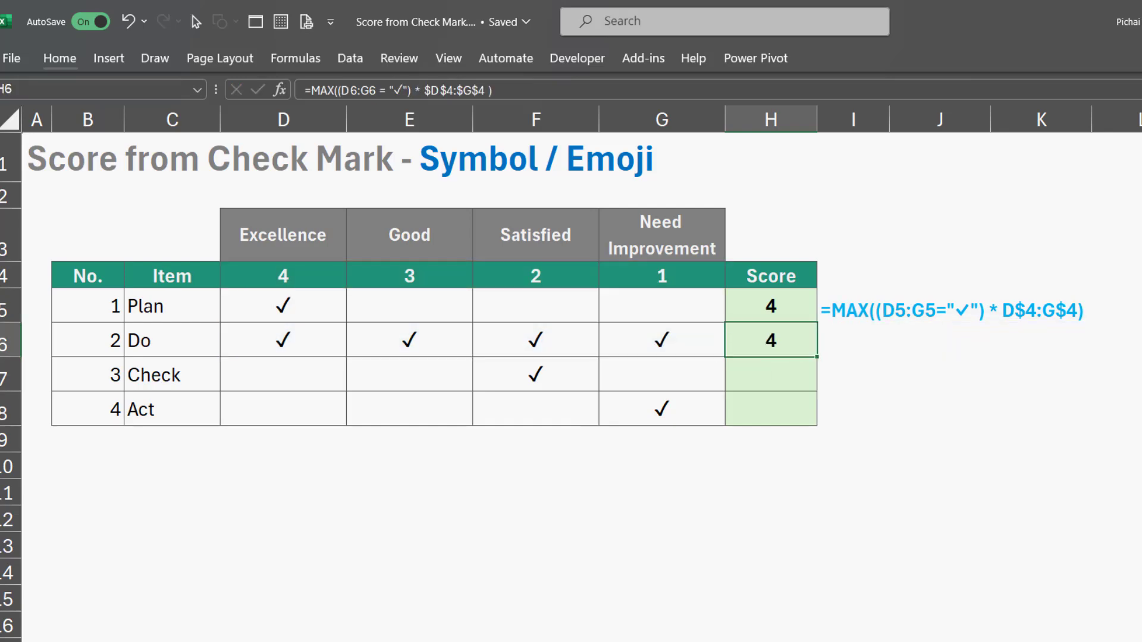
pyautogui.press('Down')
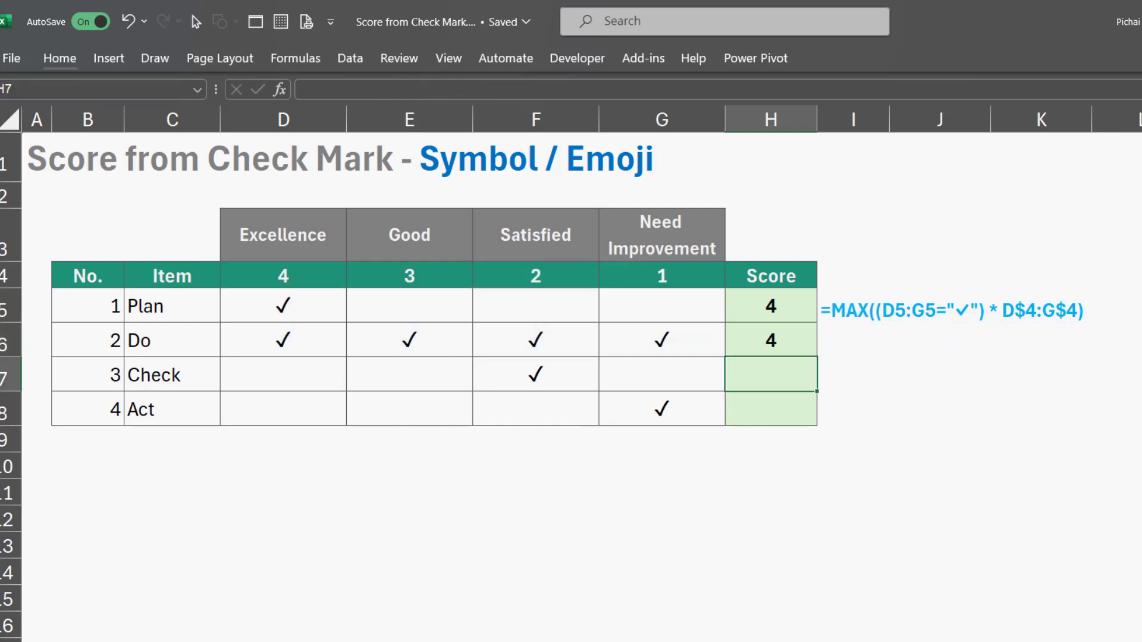
# Fill the MAX formula down to H7 with Ctrl+D and check it
pyautogui.hotkey('ctrl', 'd')
pyautogui.press('F2')
pyautogui.press('Escape')
pyautogui.press('Left')
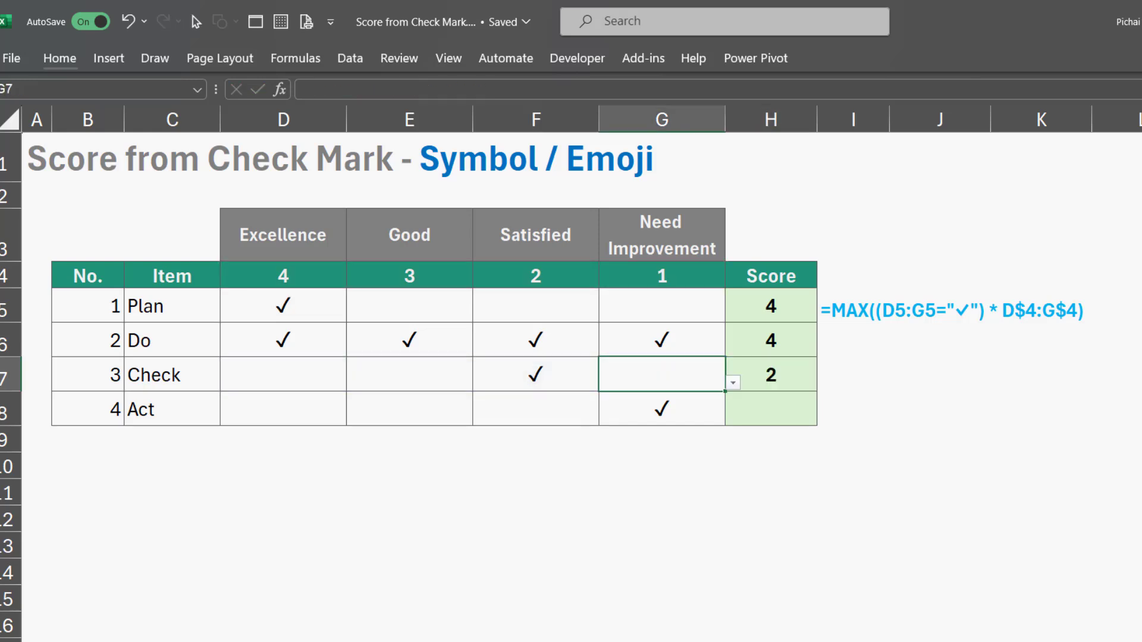
pyautogui.press('Left')
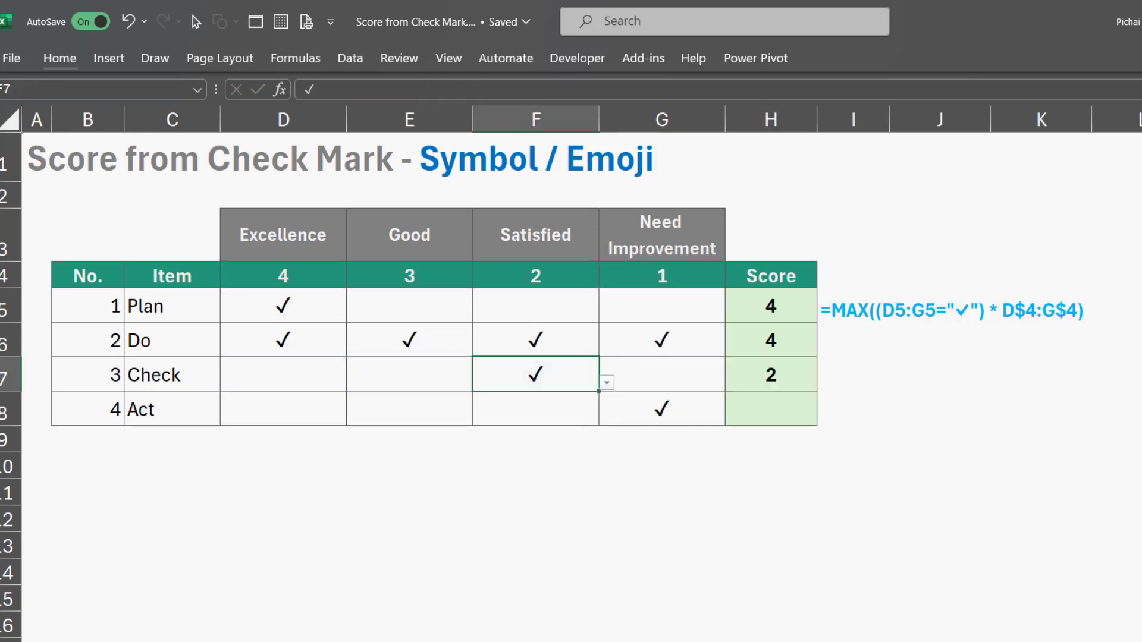
# Review the Check row's ticks against the rating headings and the 4 and 3 weights
pyautogui.press('Up')
pyautogui.press('Up')
pyautogui.press('Up')
pyautogui.press('Up')
pyautogui.press('Left')
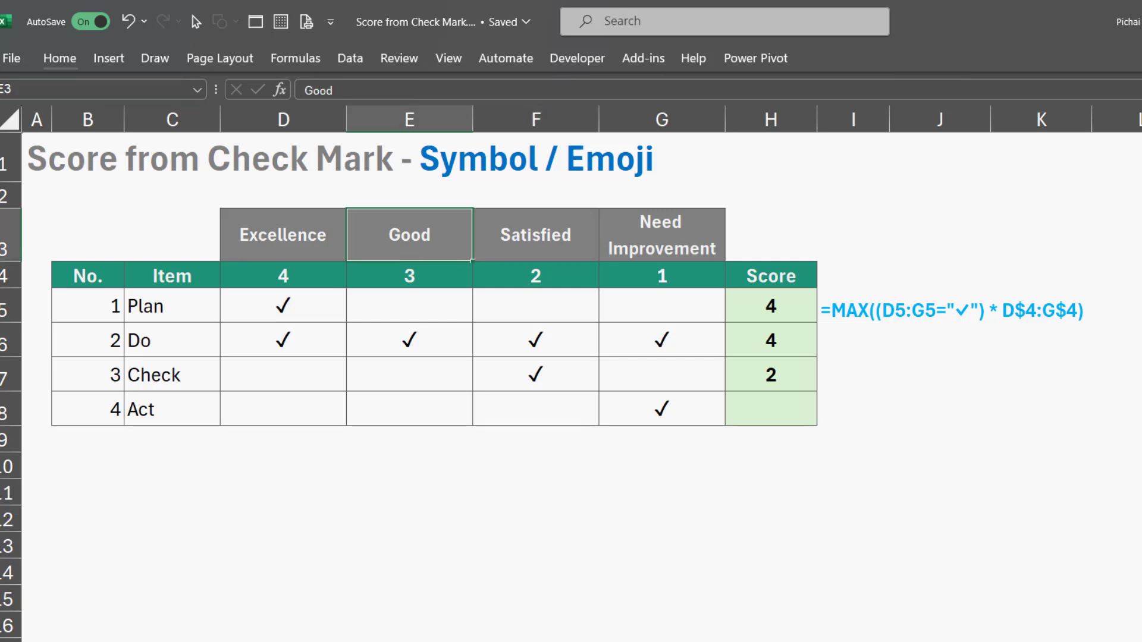
pyautogui.press('Left')
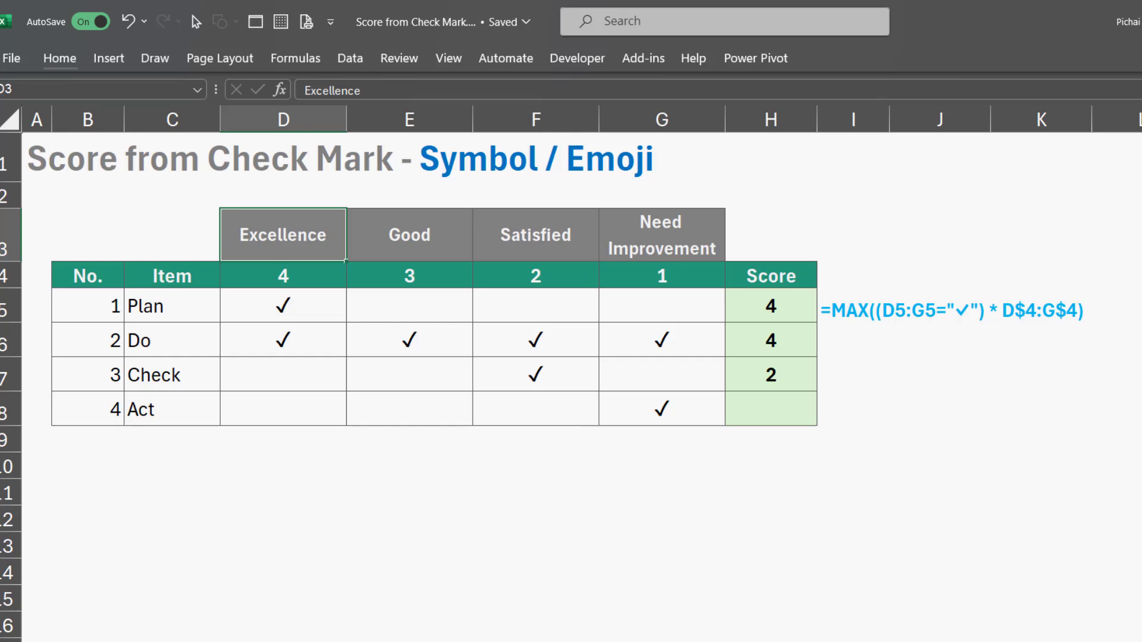
pyautogui.press('Down')
pyautogui.press('Down')
pyautogui.press('Down')
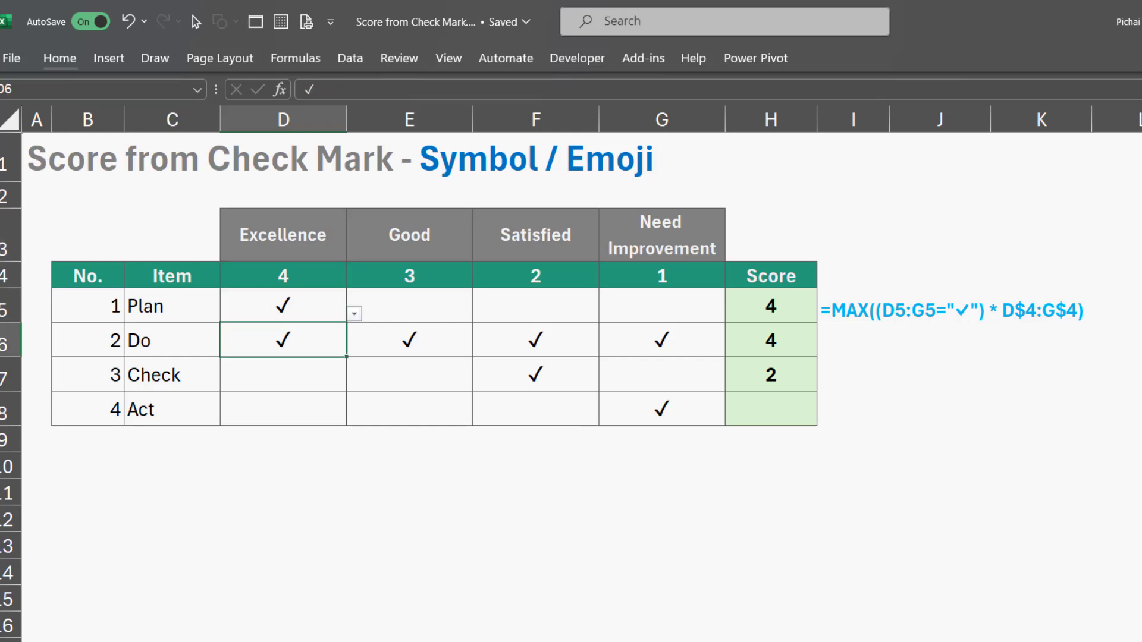
pyautogui.press('Down')
pyautogui.press('Left')
pyautogui.press('Right')
pyautogui.press('Right')
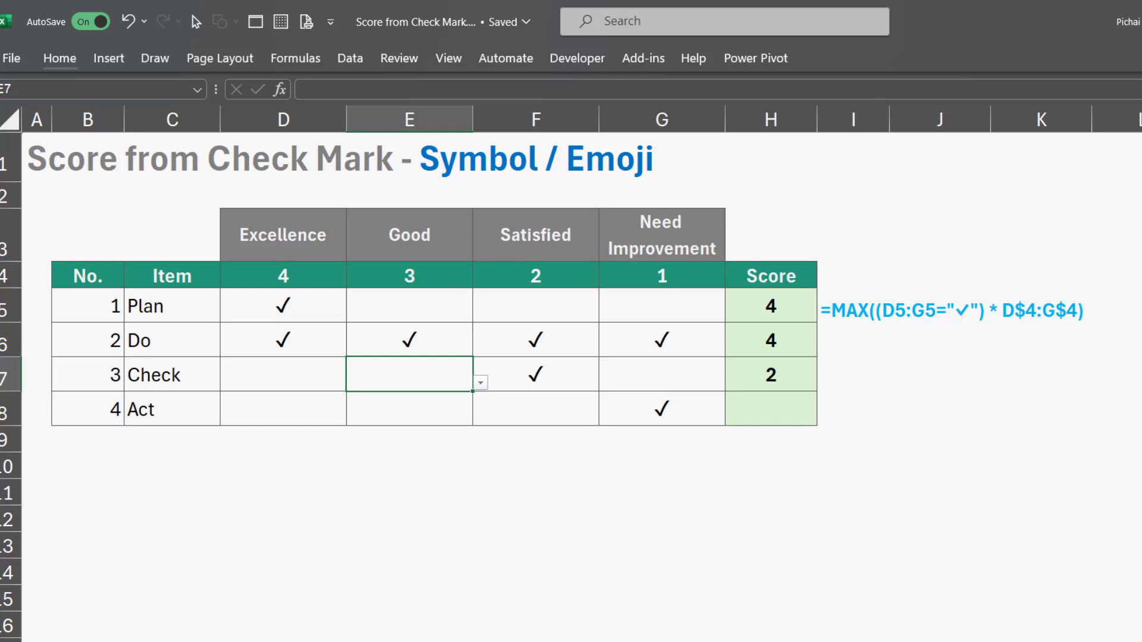
pyautogui.press('Right')
pyautogui.press('Left')
pyautogui.press('Left')
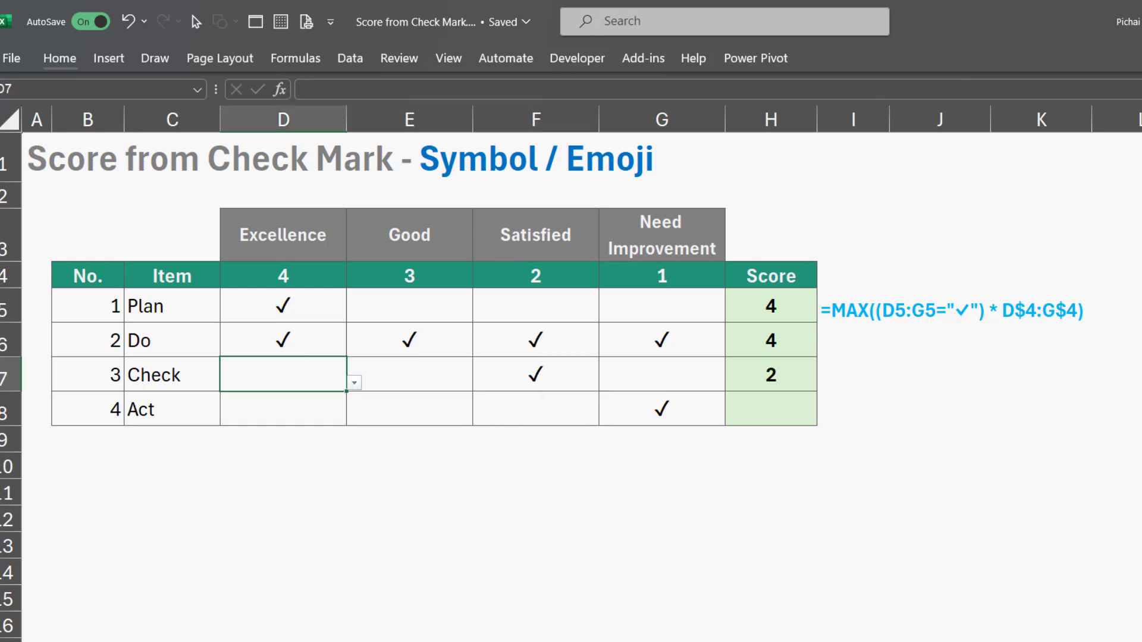
pyautogui.press('Up')
pyautogui.press('Up')
pyautogui.press('Up')
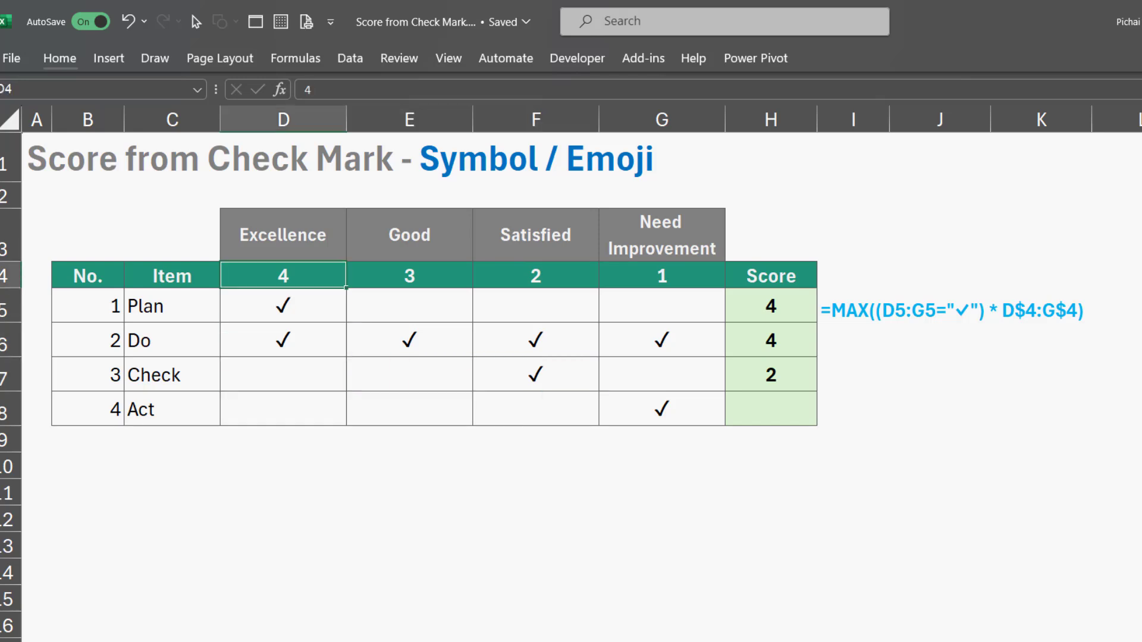
pyautogui.press('Right')
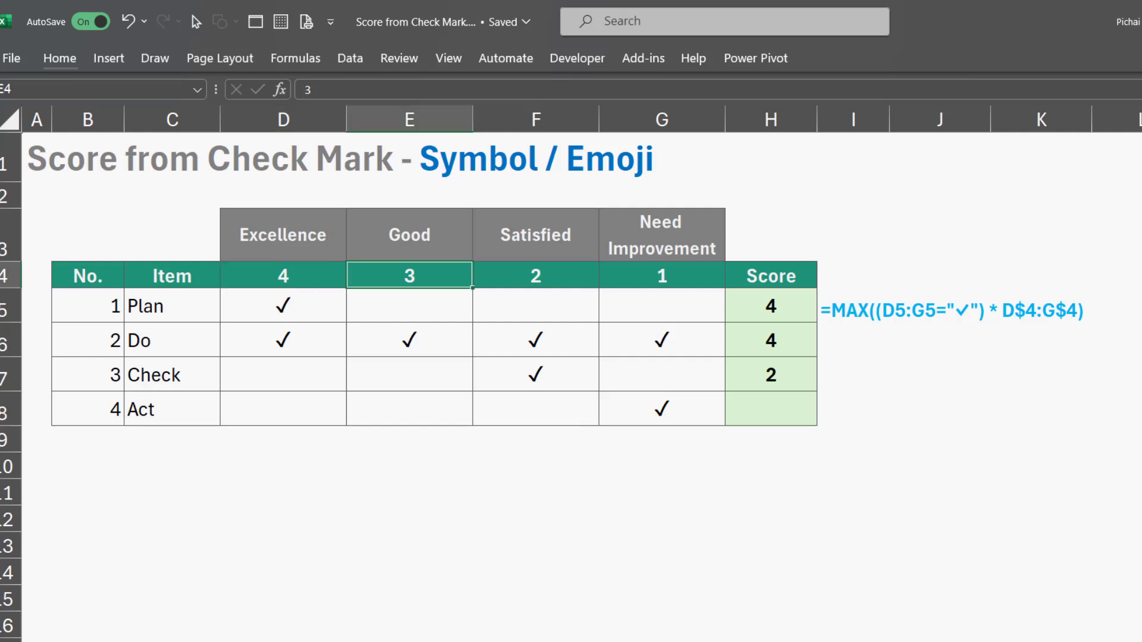
pyautogui.press('Down')
pyautogui.press('Down')
pyautogui.press('Down')
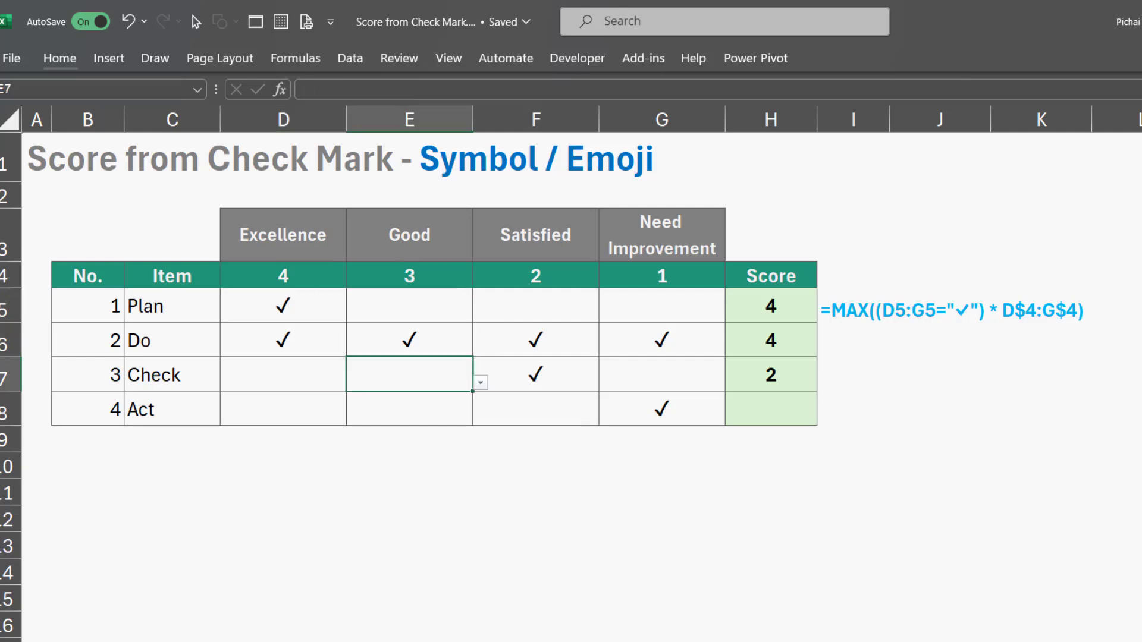
pyautogui.press('Right')
pyautogui.press('Right')
pyautogui.press('Right')
pyautogui.press('Left')
pyautogui.press('Left')
pyautogui.press('Left')
pyautogui.press('Left')
# Paste a ✓ into D7 for Excellence, set E7 from its tick list and select E7:F7
pyautogui.hotkey('ctrl', 'v')
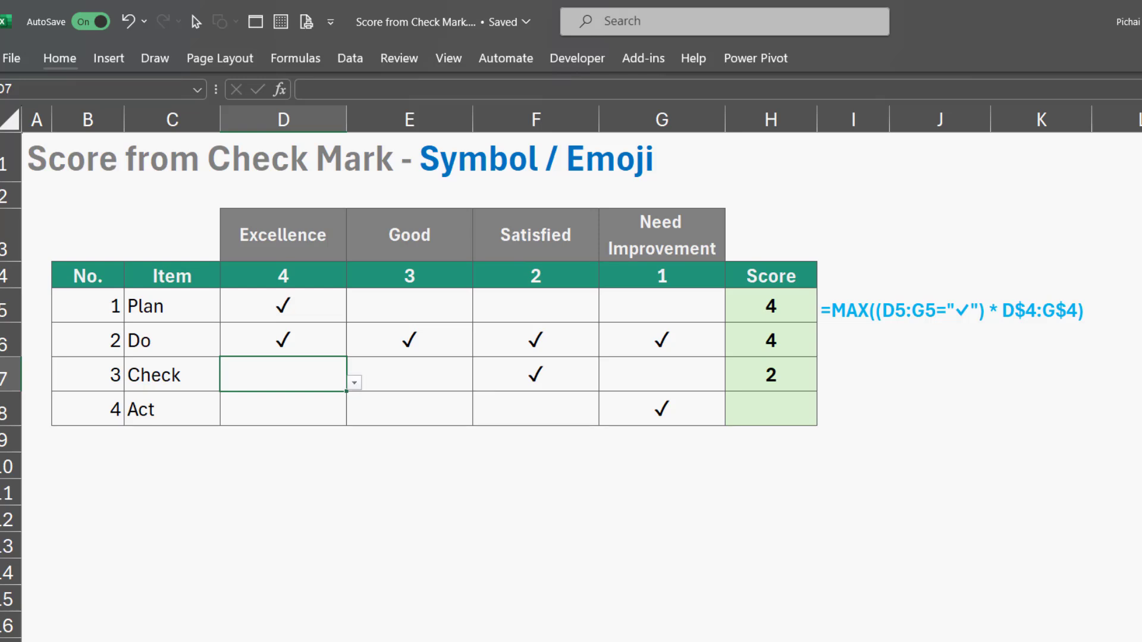
pyautogui.press('Right')
pyautogui.hotkey('alt', 'Down')
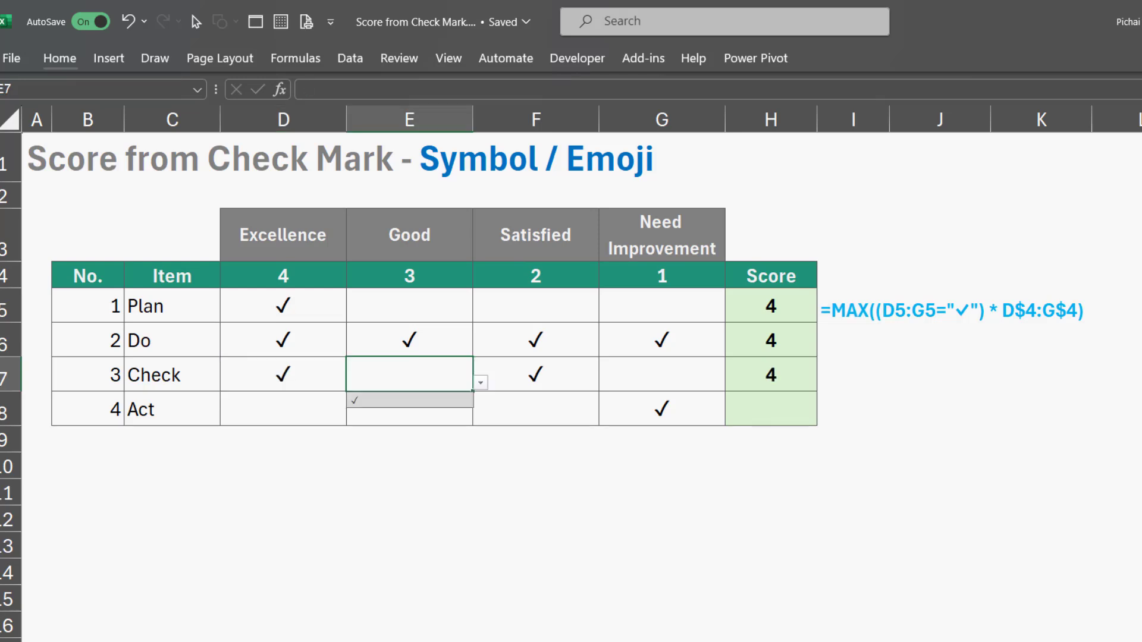
pyautogui.press('Return')
pyautogui.hotkey('shift', 'Right')
# Clear Check's Good and Satisfied cells and change H7's score formula from MAX to SUM
pyautogui.hotkey('ctrl', 'v')
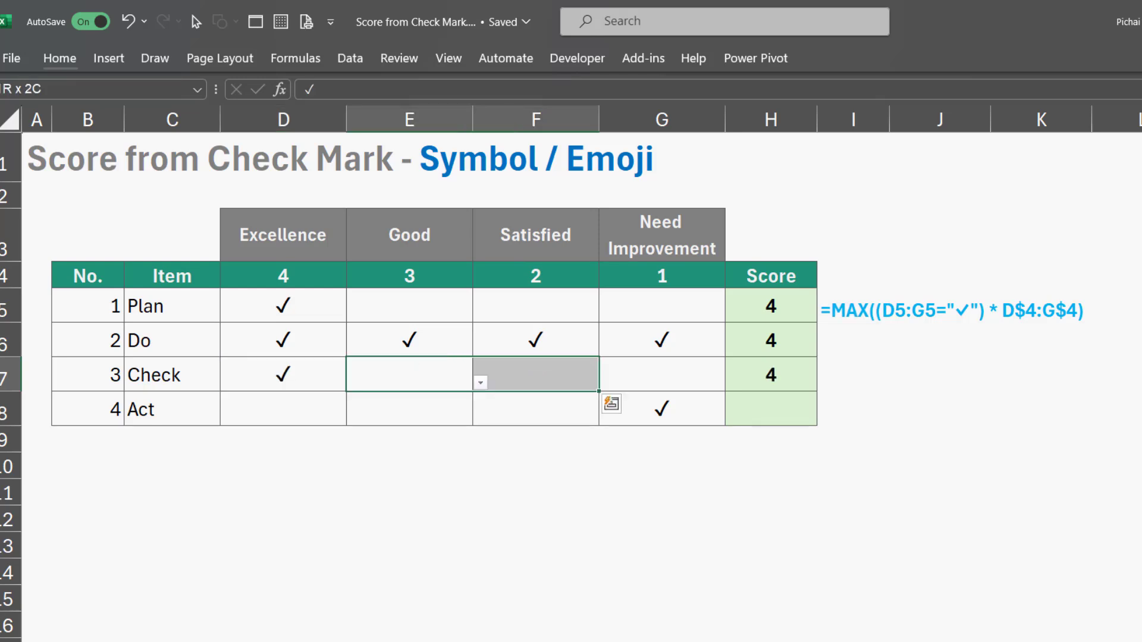
pyautogui.click(770, 374)
pyautogui.press('F2')
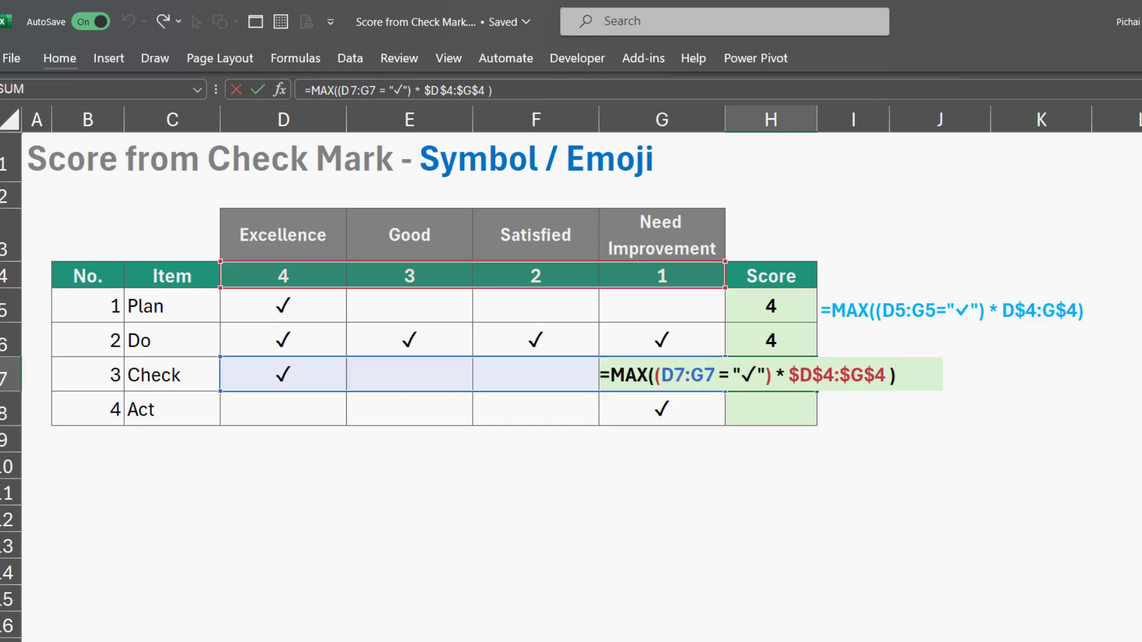
pyautogui.hotkey('shift', 'Return')
pyautogui.press('Down')
pyautogui.press('F2')
pyautogui.hotkey('shift', 'Right')
pyautogui.hotkey('shift', 'Right')
pyautogui.hotkey('shift', 'Right')
pyautogui.write('sum')
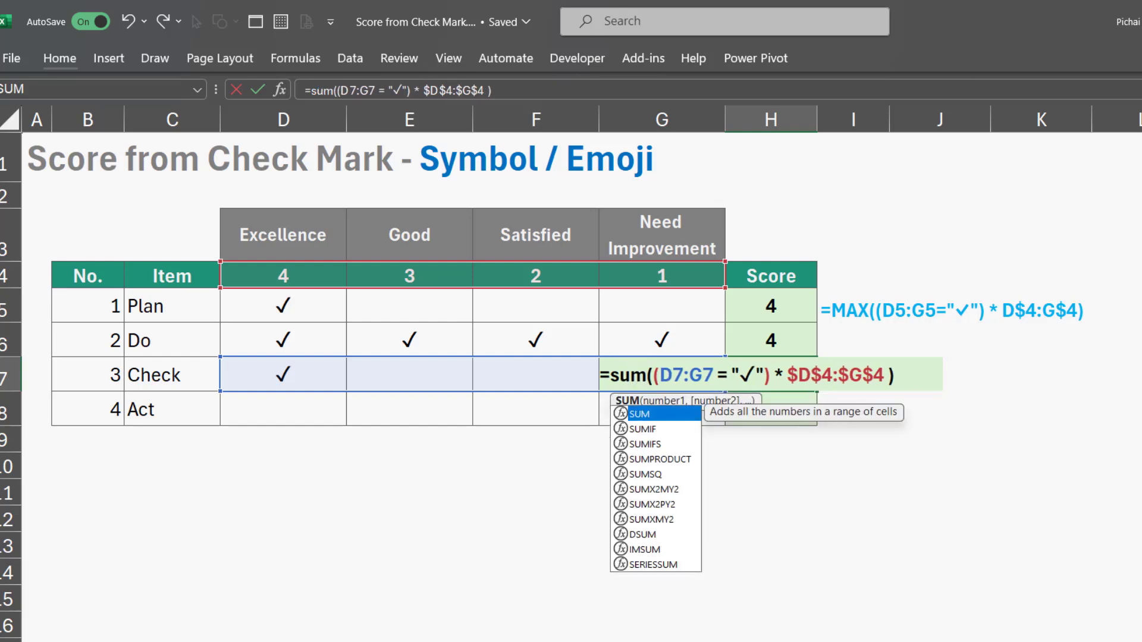
pyautogui.press('Return')
pyautogui.press('Up')
# Tick Good, Satisfied and Need Improvement in E7:G7 so Check's score totals 10
pyautogui.press('Left')
pyautogui.press('Left')
pyautogui.press('Left')
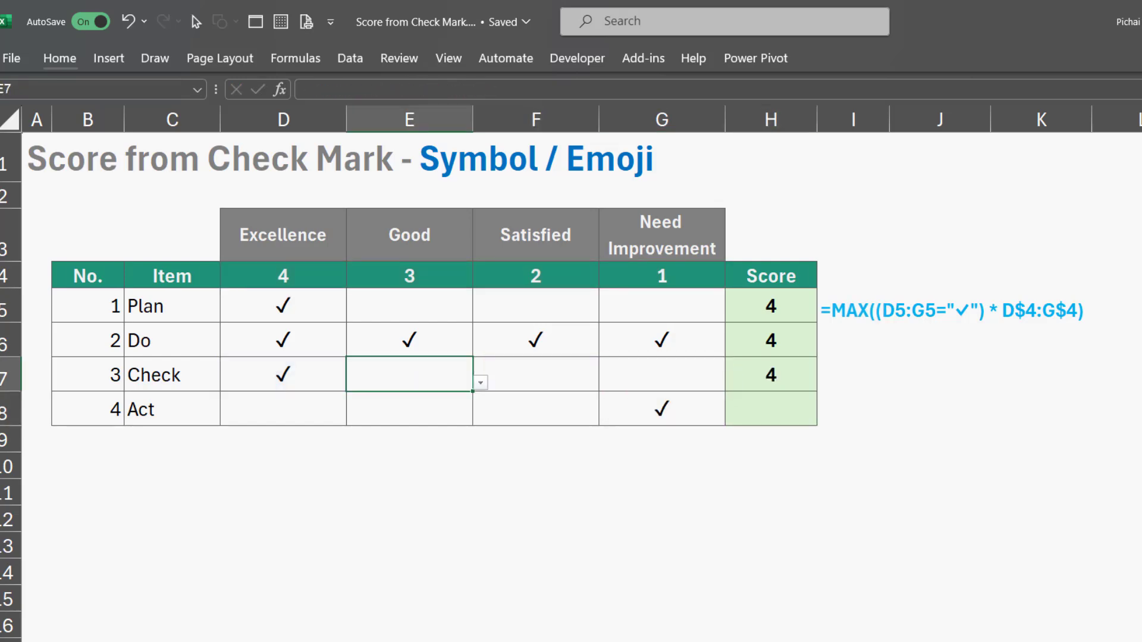
pyautogui.hotkey('alt', 'Down')
pyautogui.press('Down')
pyautogui.press('Return')
pyautogui.press('Right')
pyautogui.press('Left')
pyautogui.press('Left')
pyautogui.press('Right')
pyautogui.press('Right')
pyautogui.hotkey('alt', 'Down')
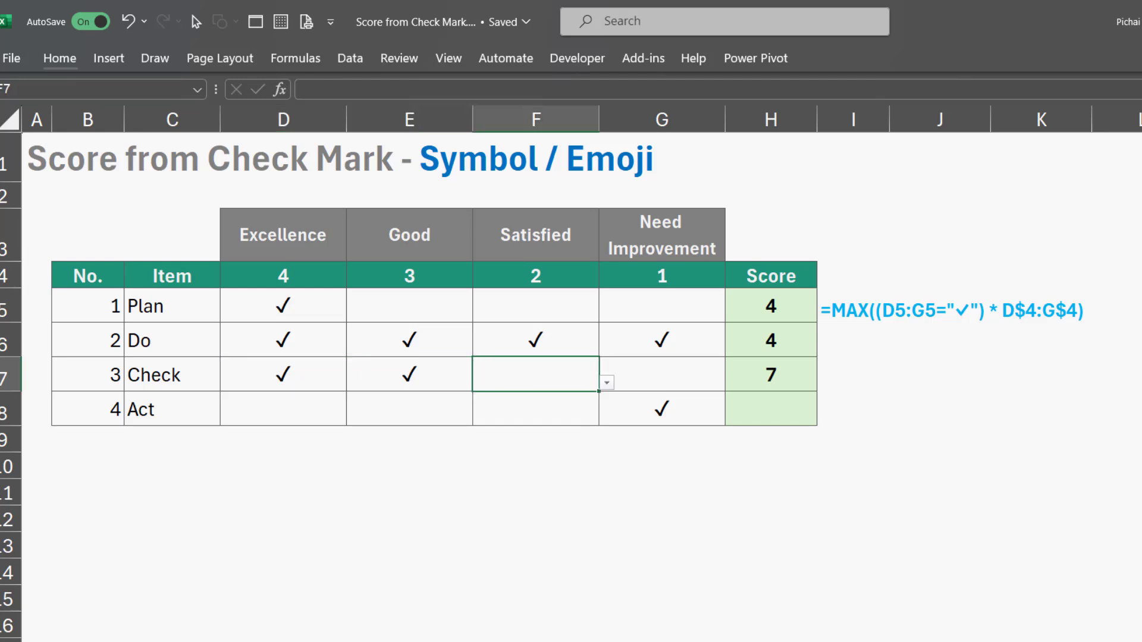
pyautogui.press('Down')
pyautogui.press('Return')
pyautogui.press('Right')
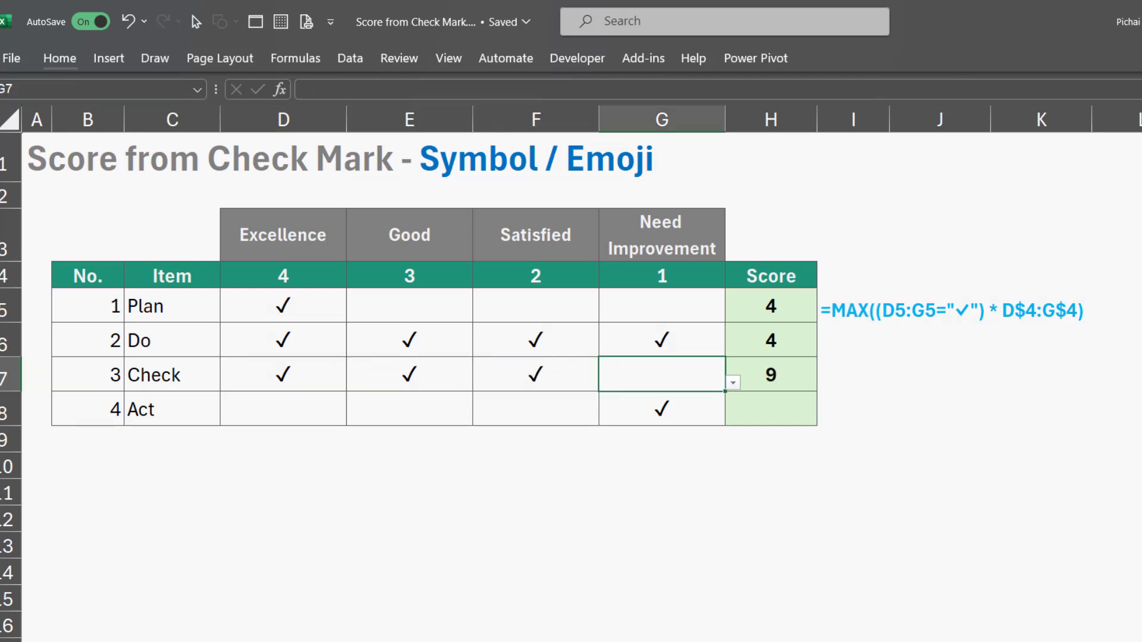
pyautogui.hotkey('alt', 'Down')
pyautogui.press('Return')
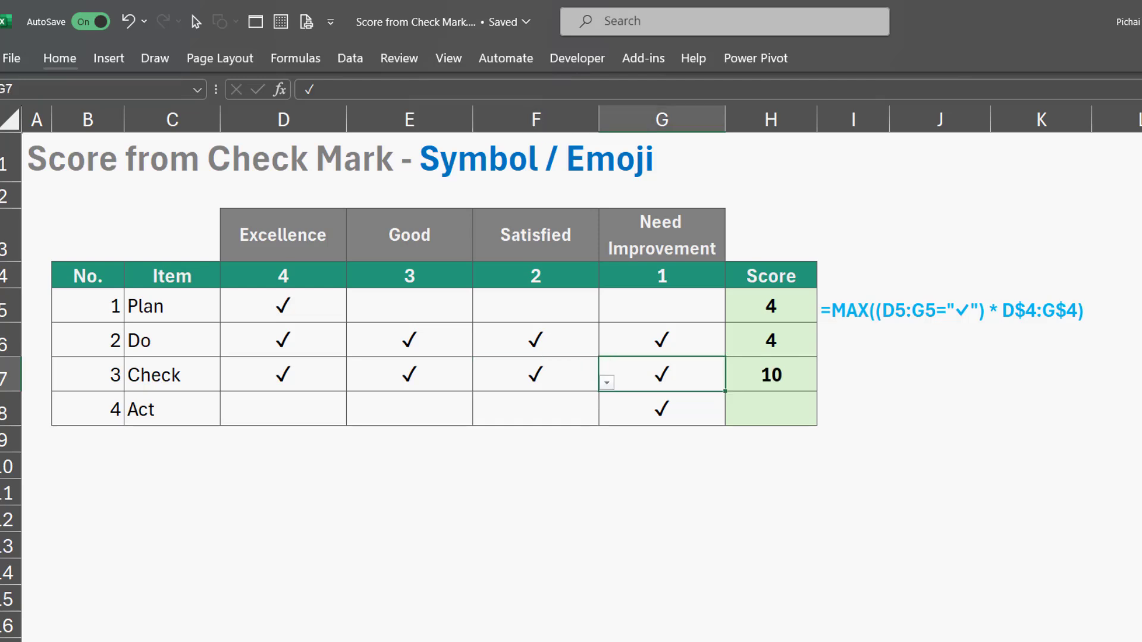
# Replace Act's MIN formula in H8 with the SUM formula filled down from H7
pyautogui.press('Right')
pyautogui.press('F2')
pyautogui.press('Return')
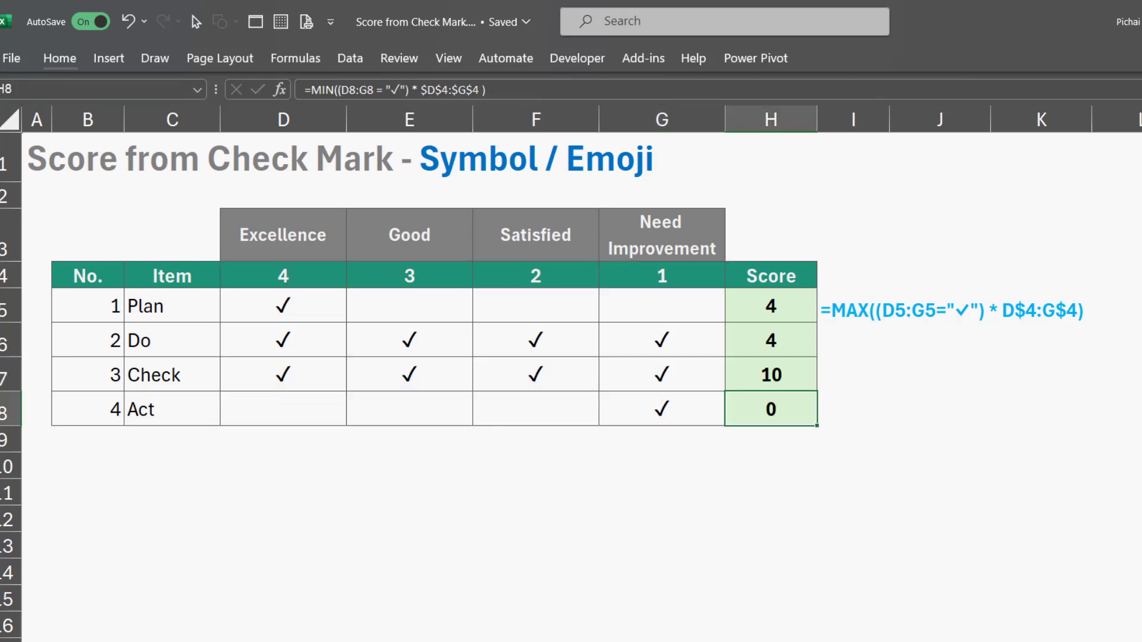
pyautogui.press('Up')
pyautogui.press('Down')
pyautogui.press('Delete')
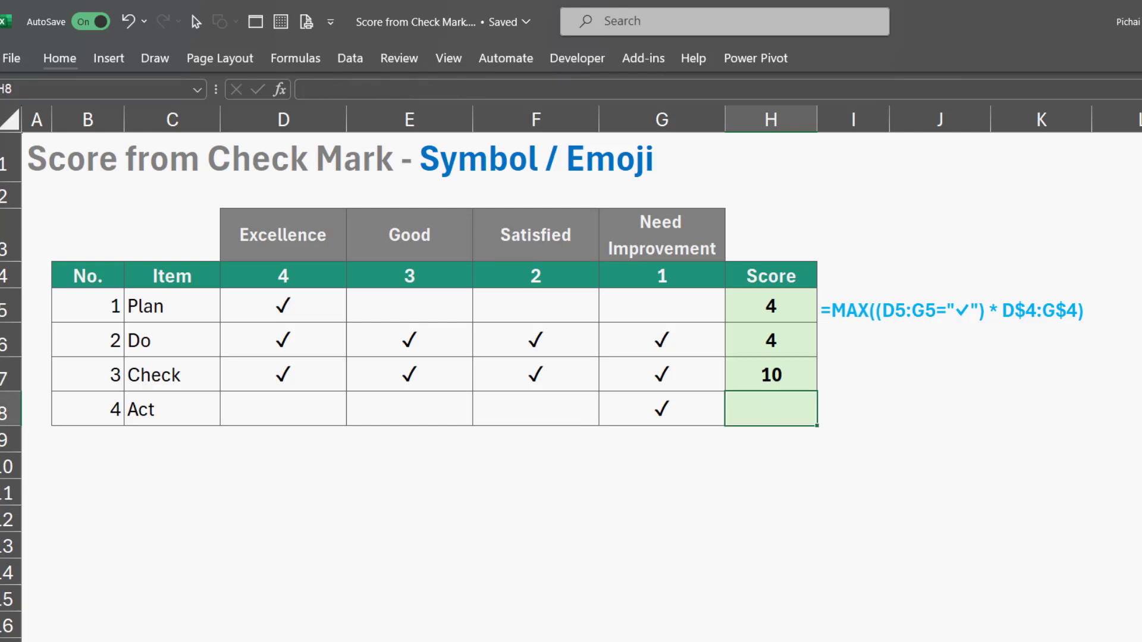
pyautogui.hotkey('ctrl', 'd')
# Tick Excellence in D8 for Act, bringing its score to 5
pyautogui.press('Left')
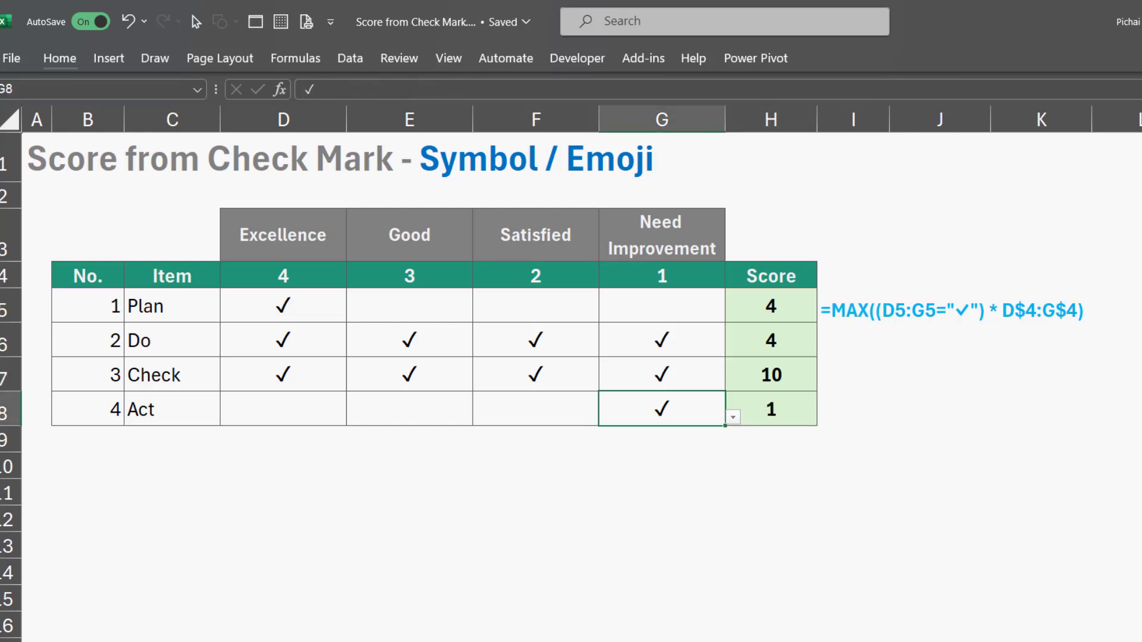
pyautogui.press('Left')
pyautogui.press('Left')
pyautogui.press('Left')
pyautogui.hotkey('alt', 'Down')
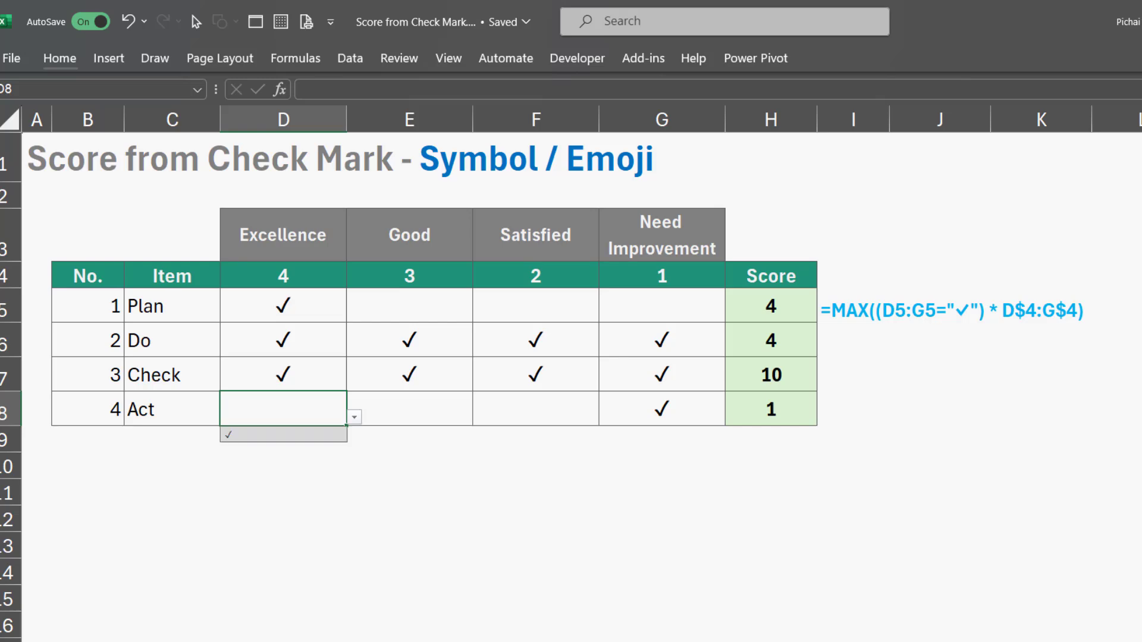
pyautogui.press('Return')
pyautogui.press('Right')
pyautogui.press('alt')
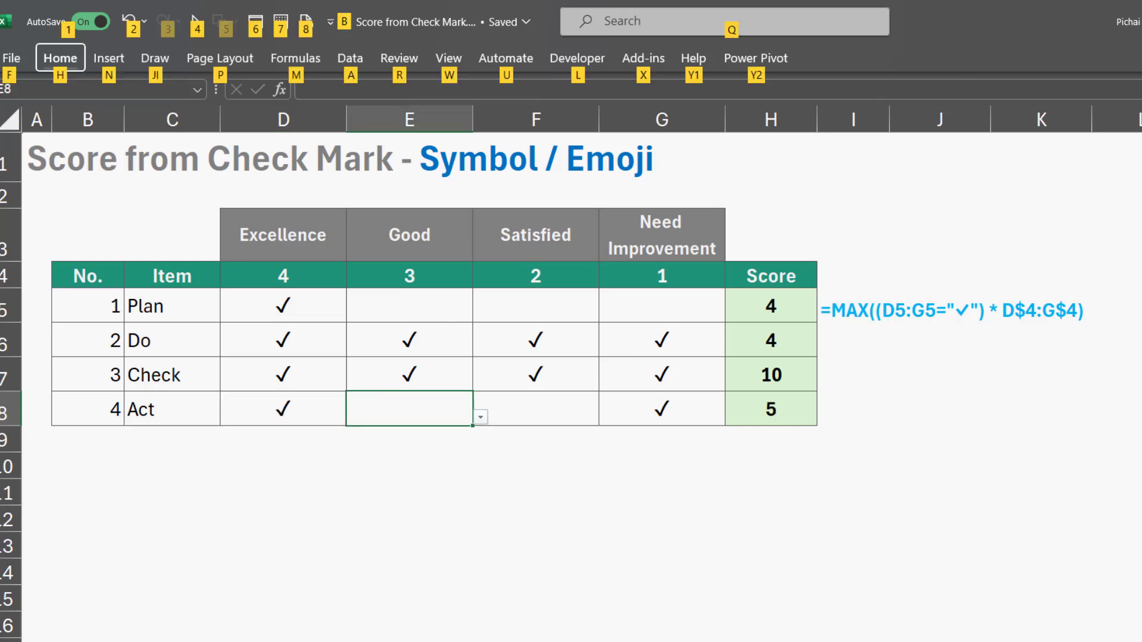
pyautogui.press('alt')
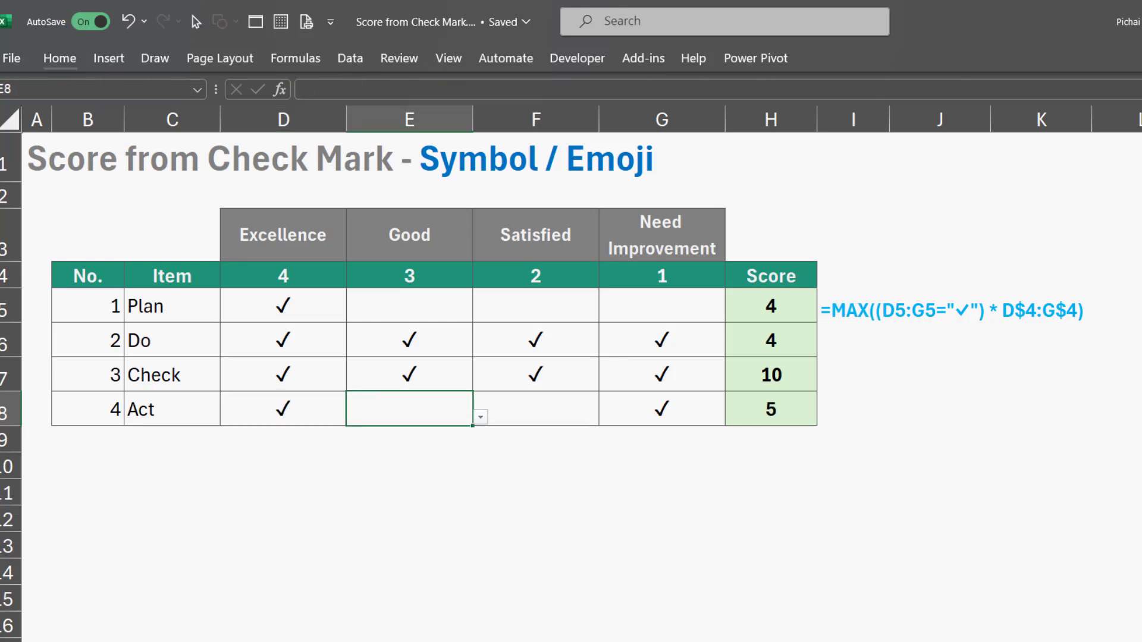